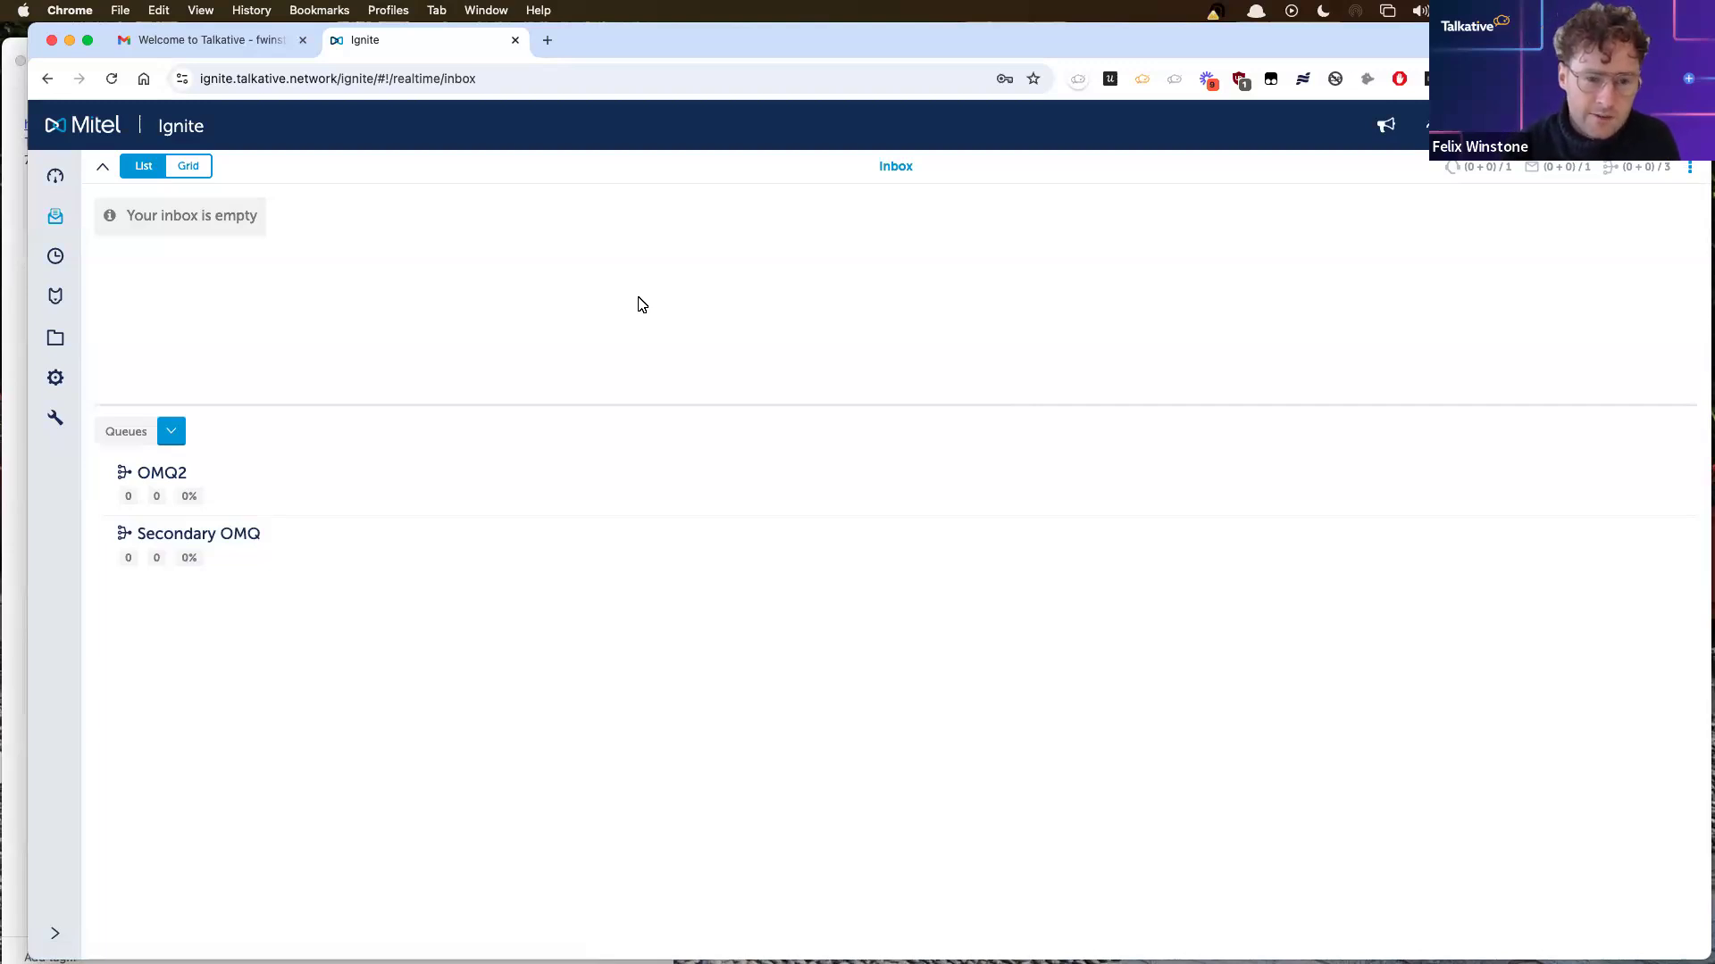
Step: View the Talkative account creation email and return to the Ignite inbox
left_click(240, 43)
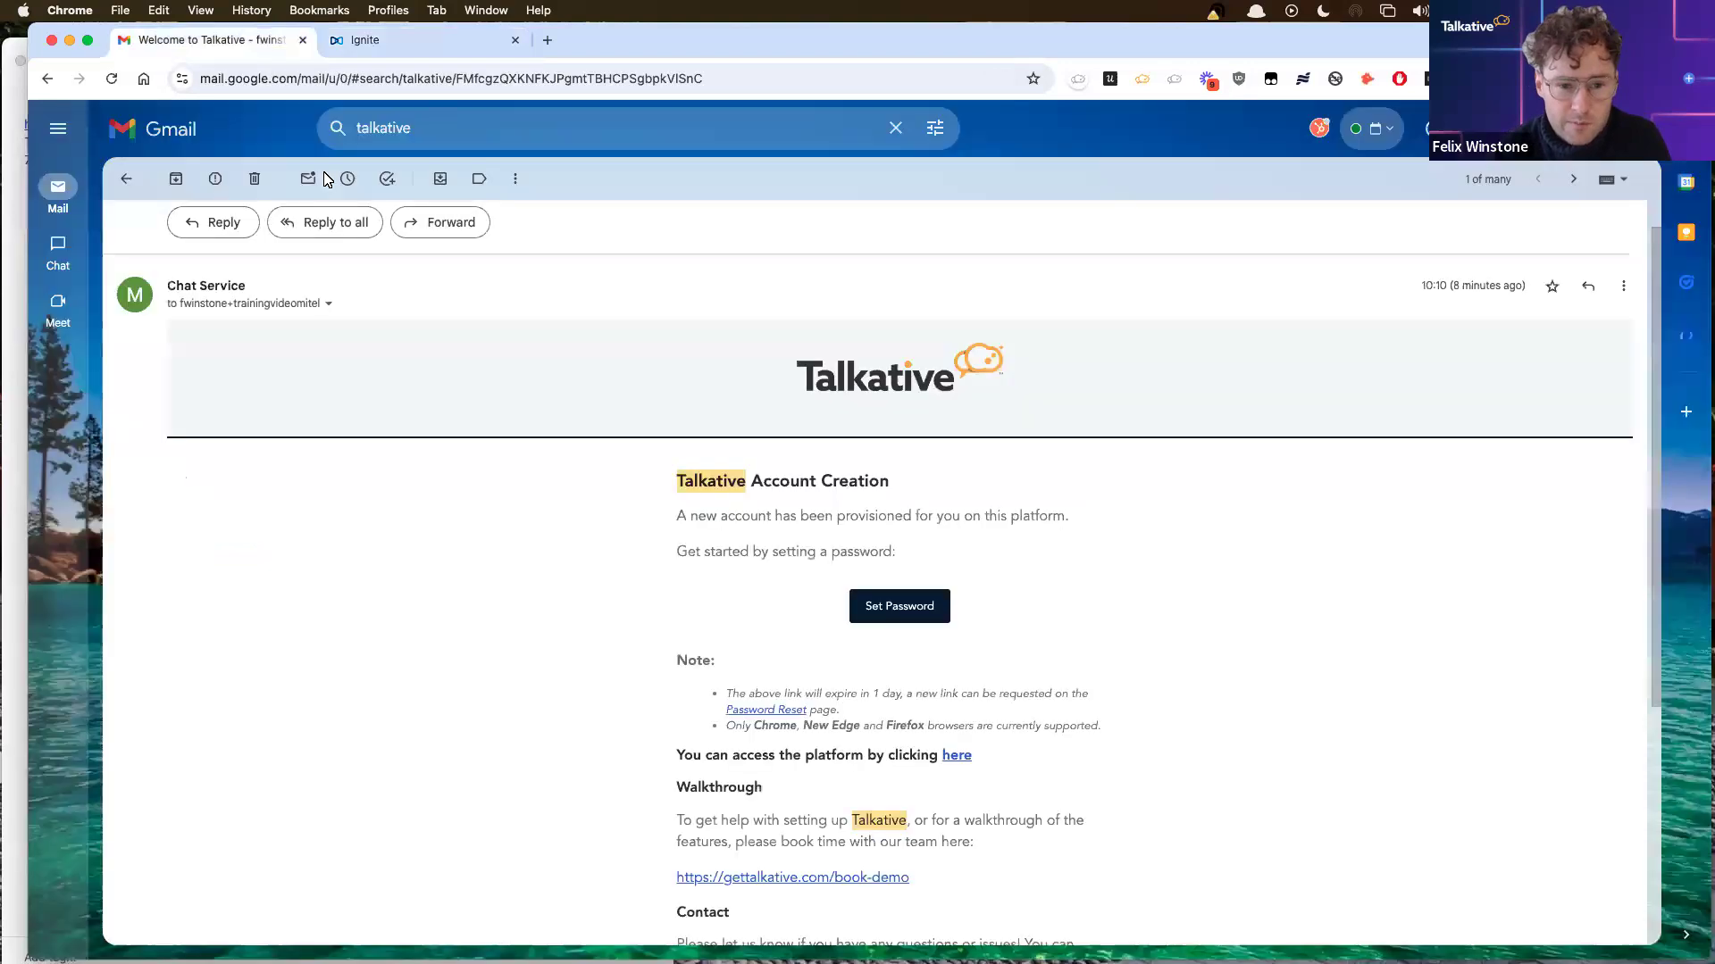
left_click(437, 50)
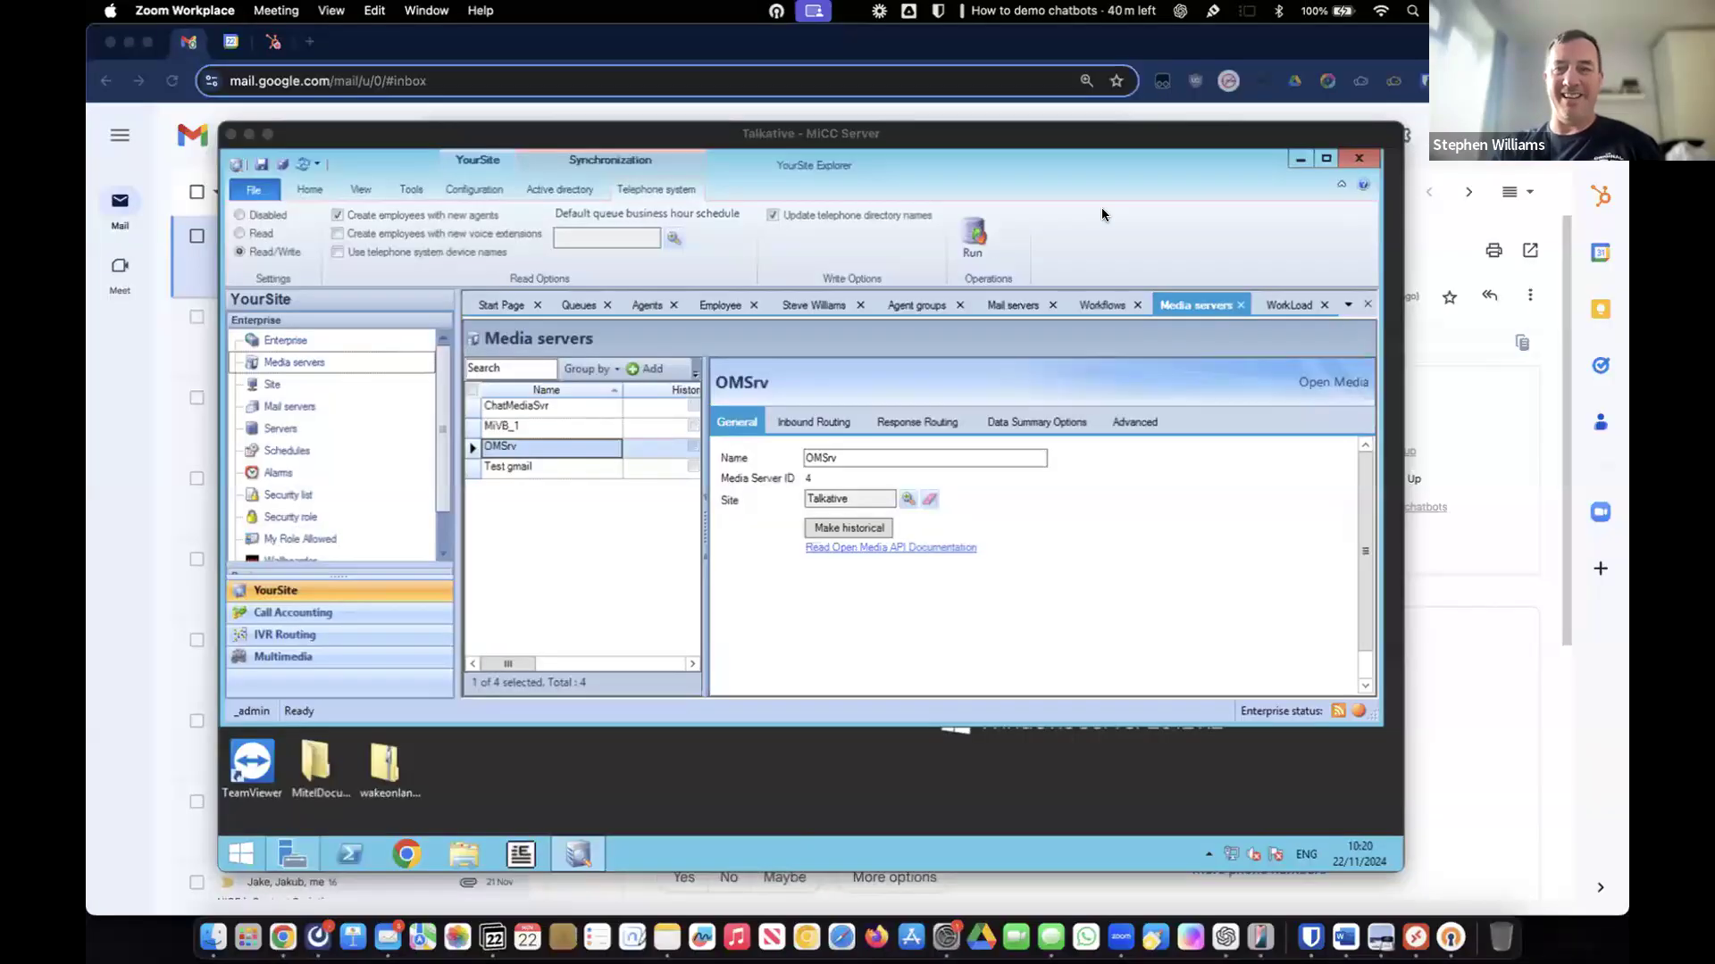
Step: Bring up the MiCC Server remote desktop session full size and enlarge its YourSite Explorer window
left_click(1190, 150)
key("ctrl+alt+Return")
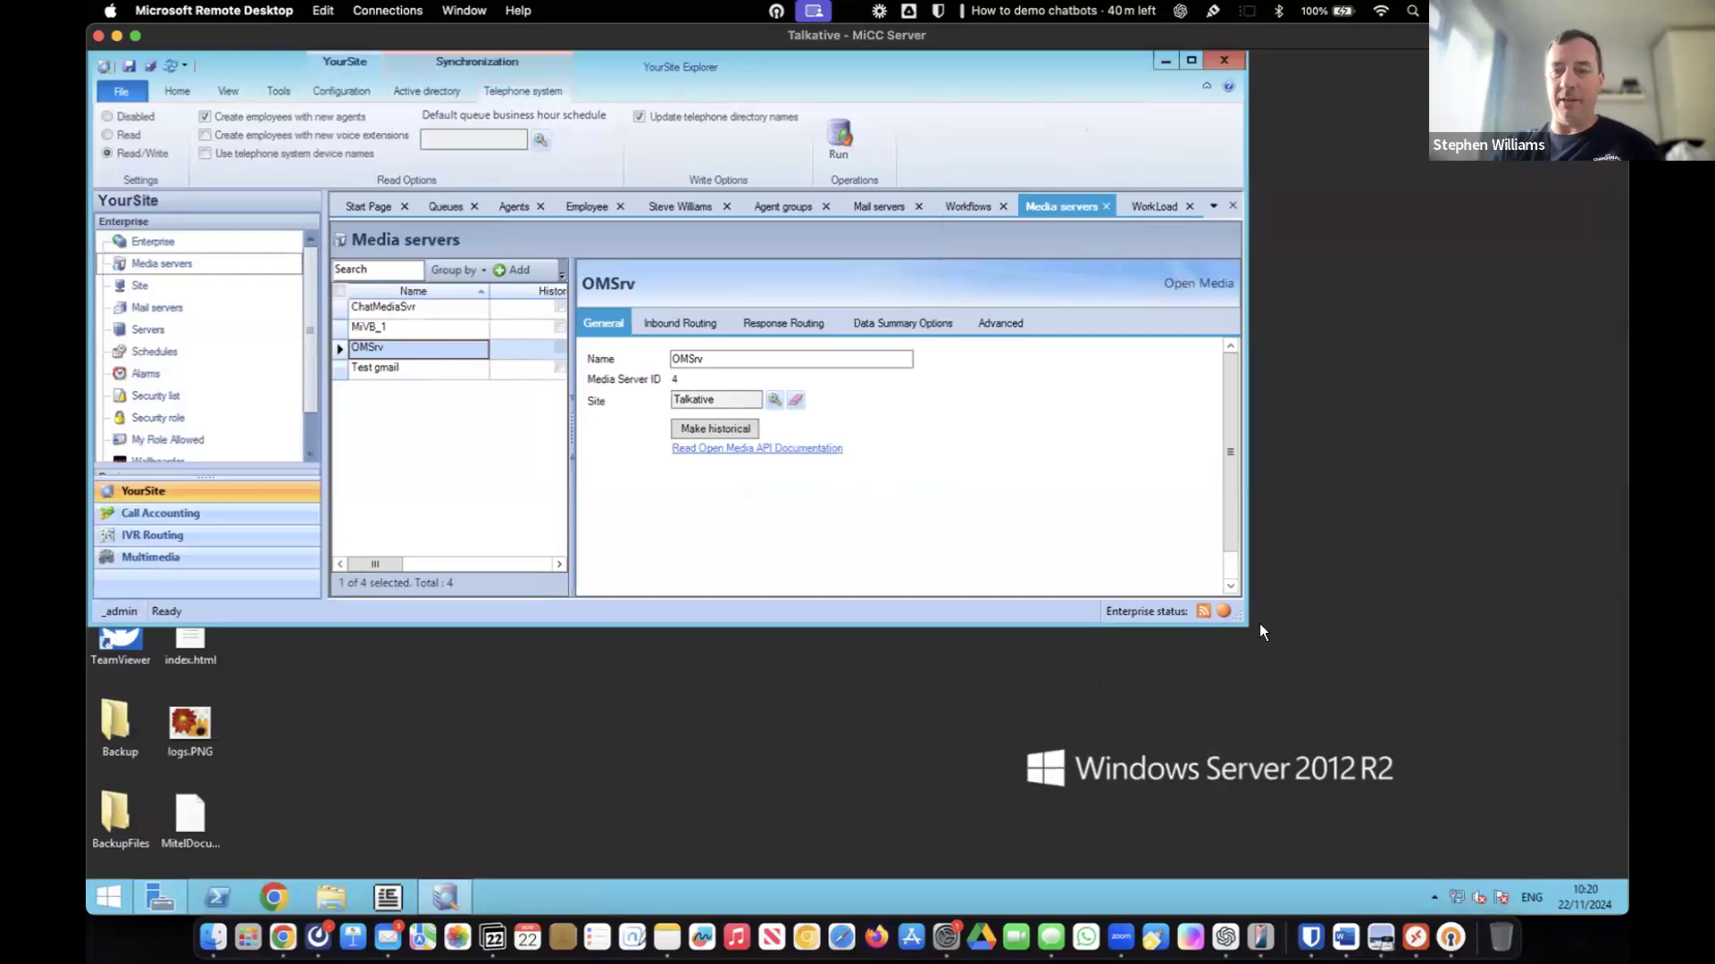
left_click_drag(1239, 618, 1509, 817)
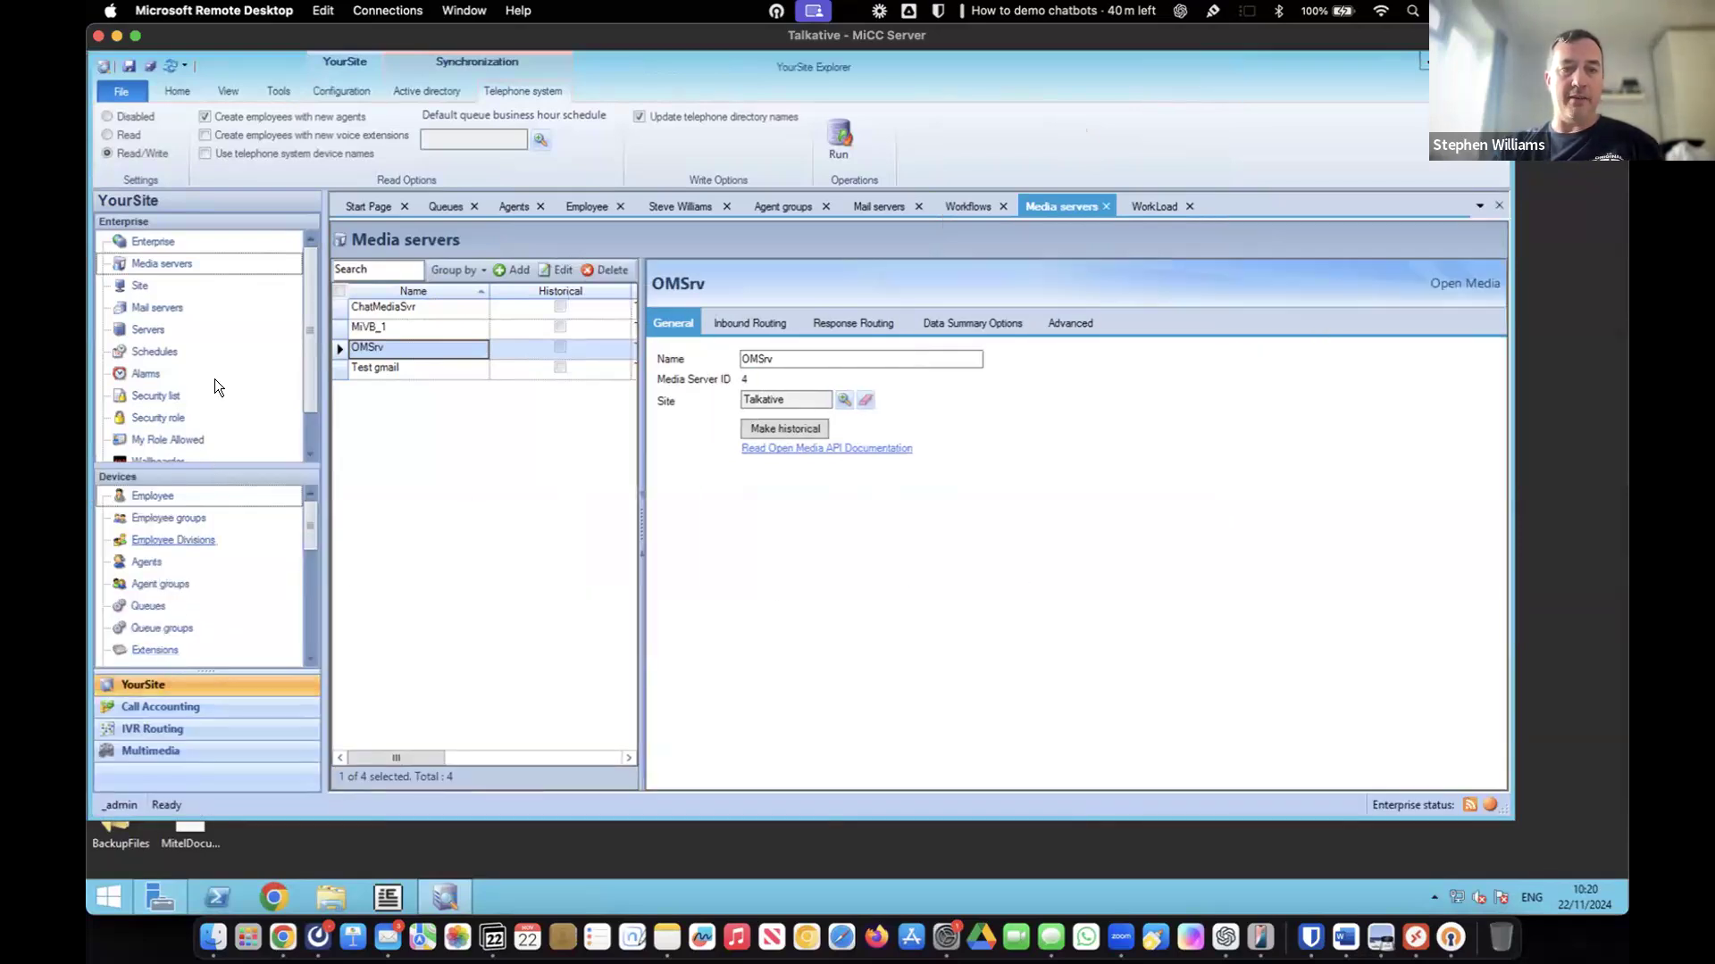
Step: Show the enterprise media servers, including OMSrv, and open the queues in the Multimedia section of YourSite Explorer
left_click(150, 265)
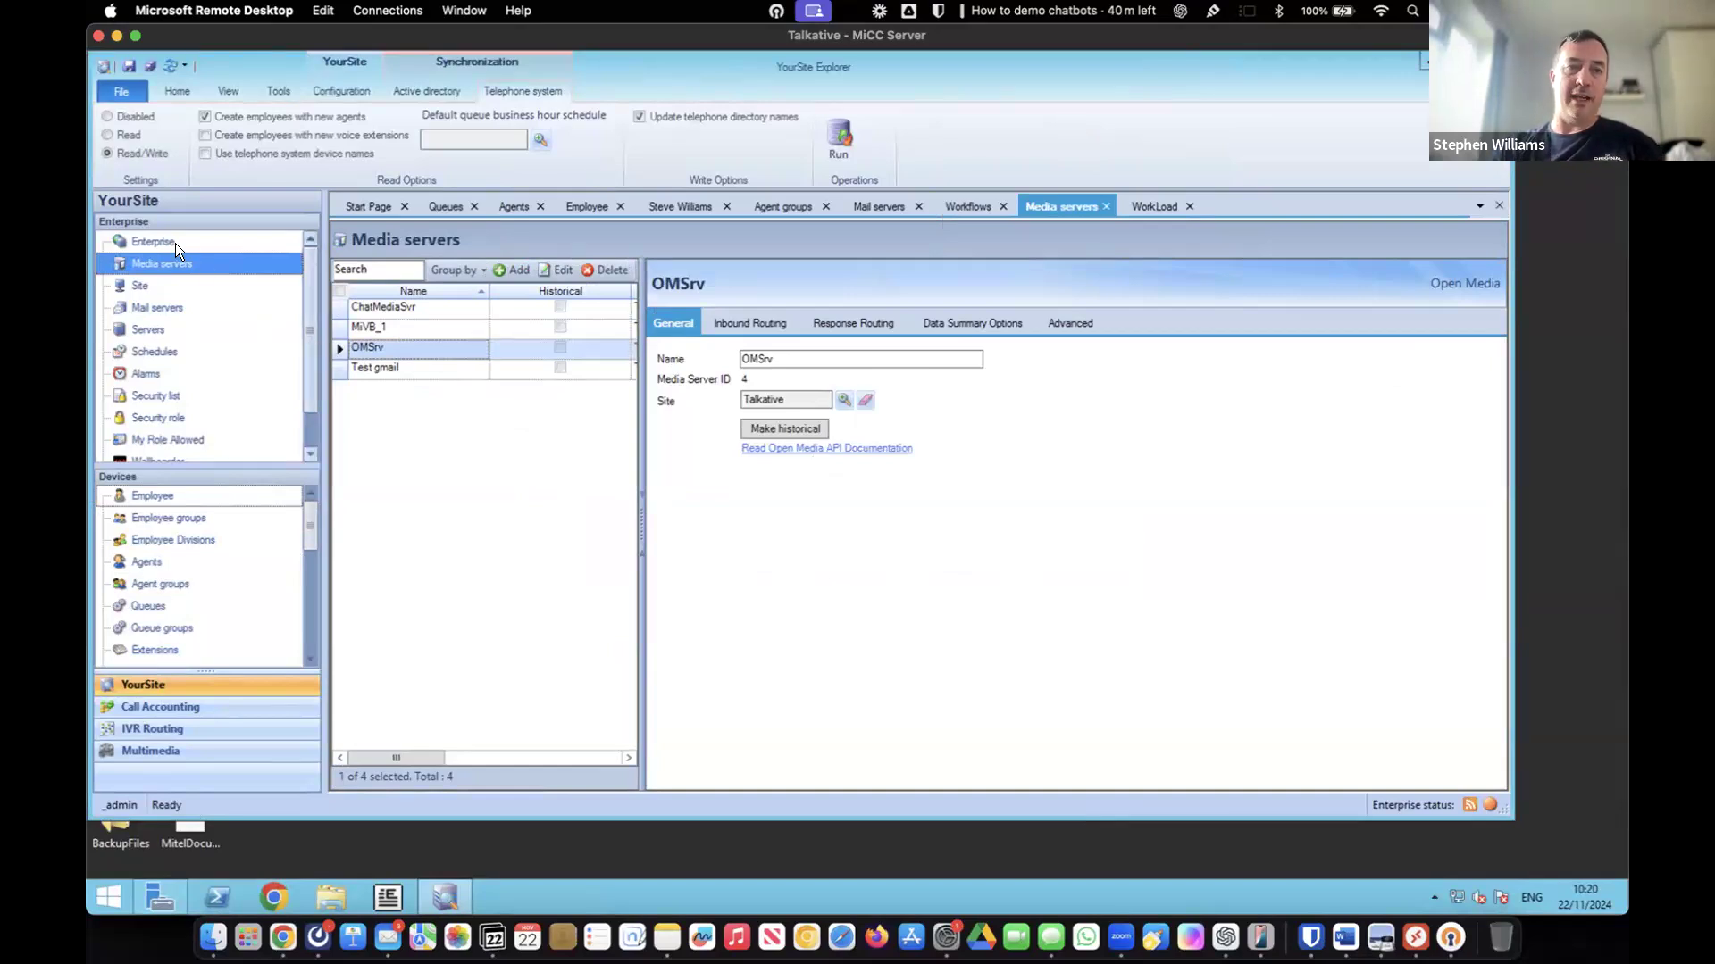
left_click(150, 265)
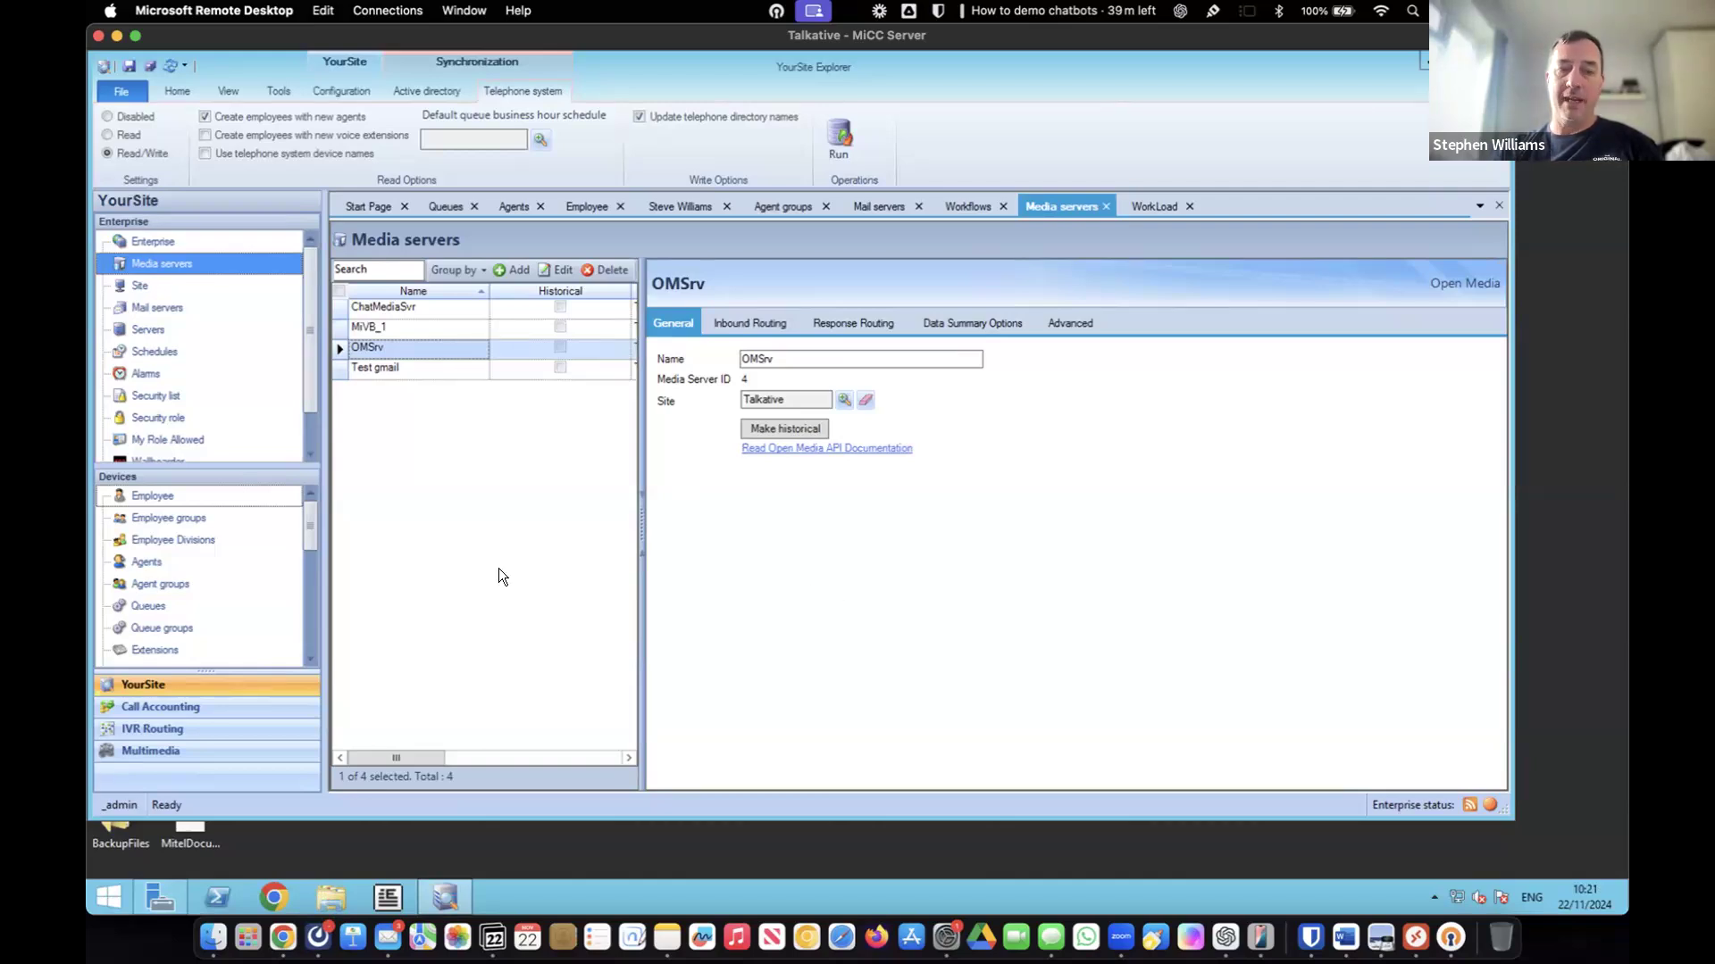
left_click(141, 750)
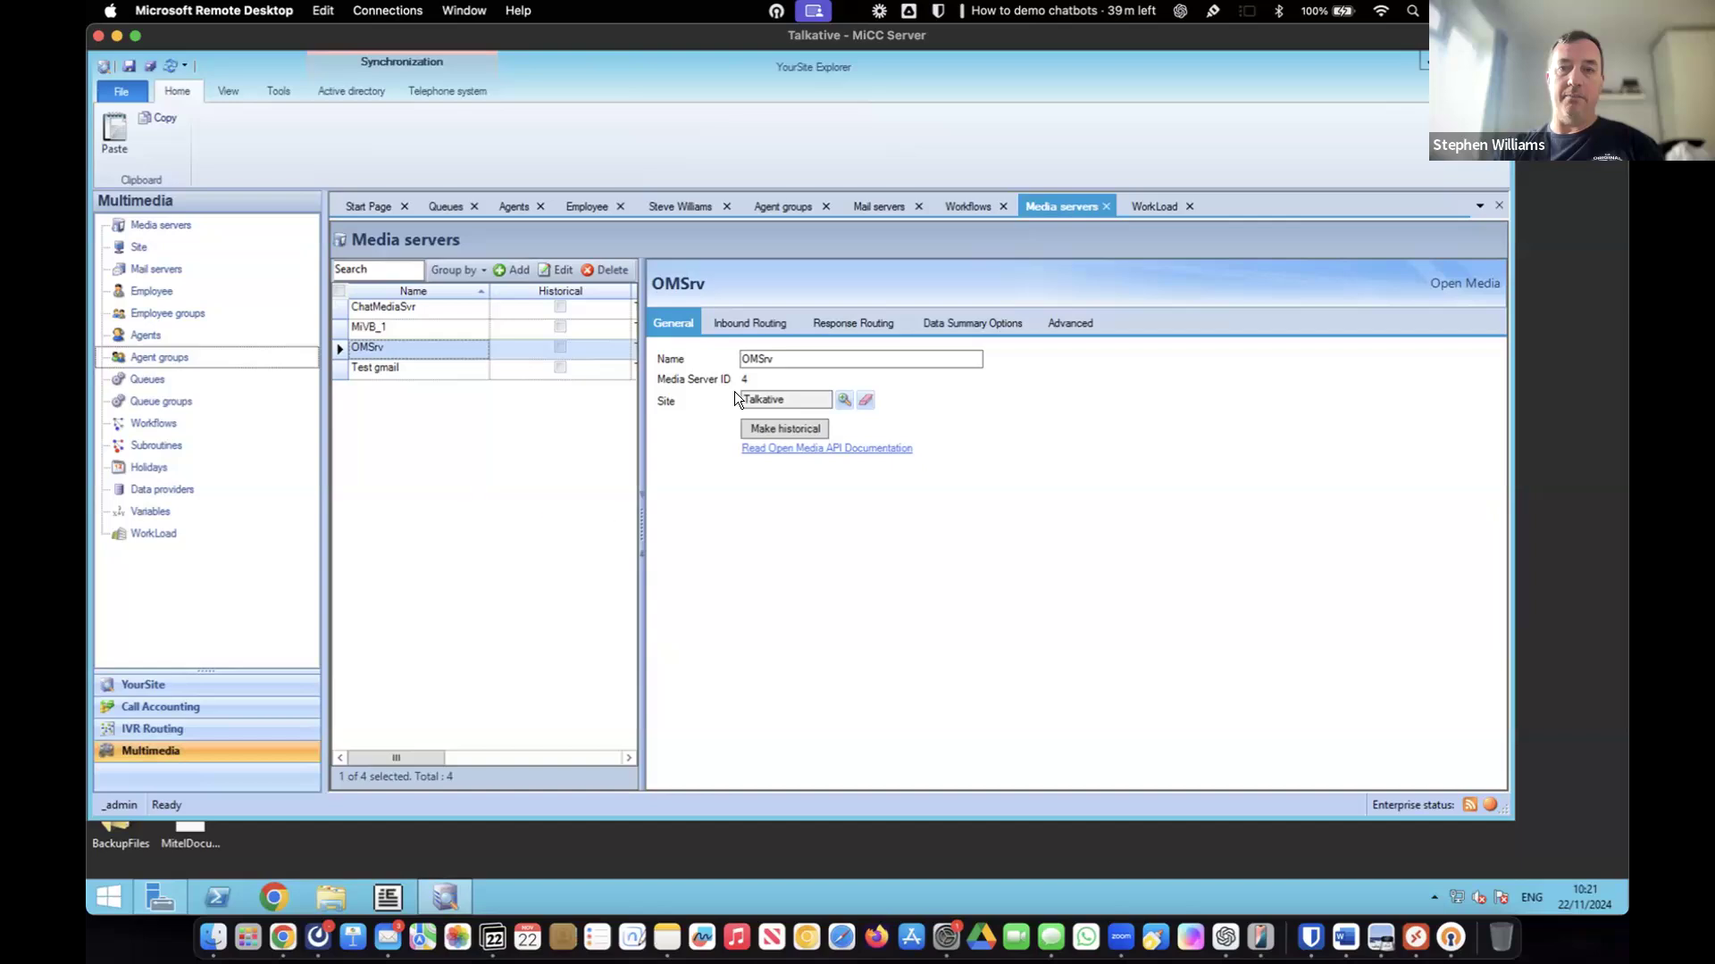
left_click(143, 381)
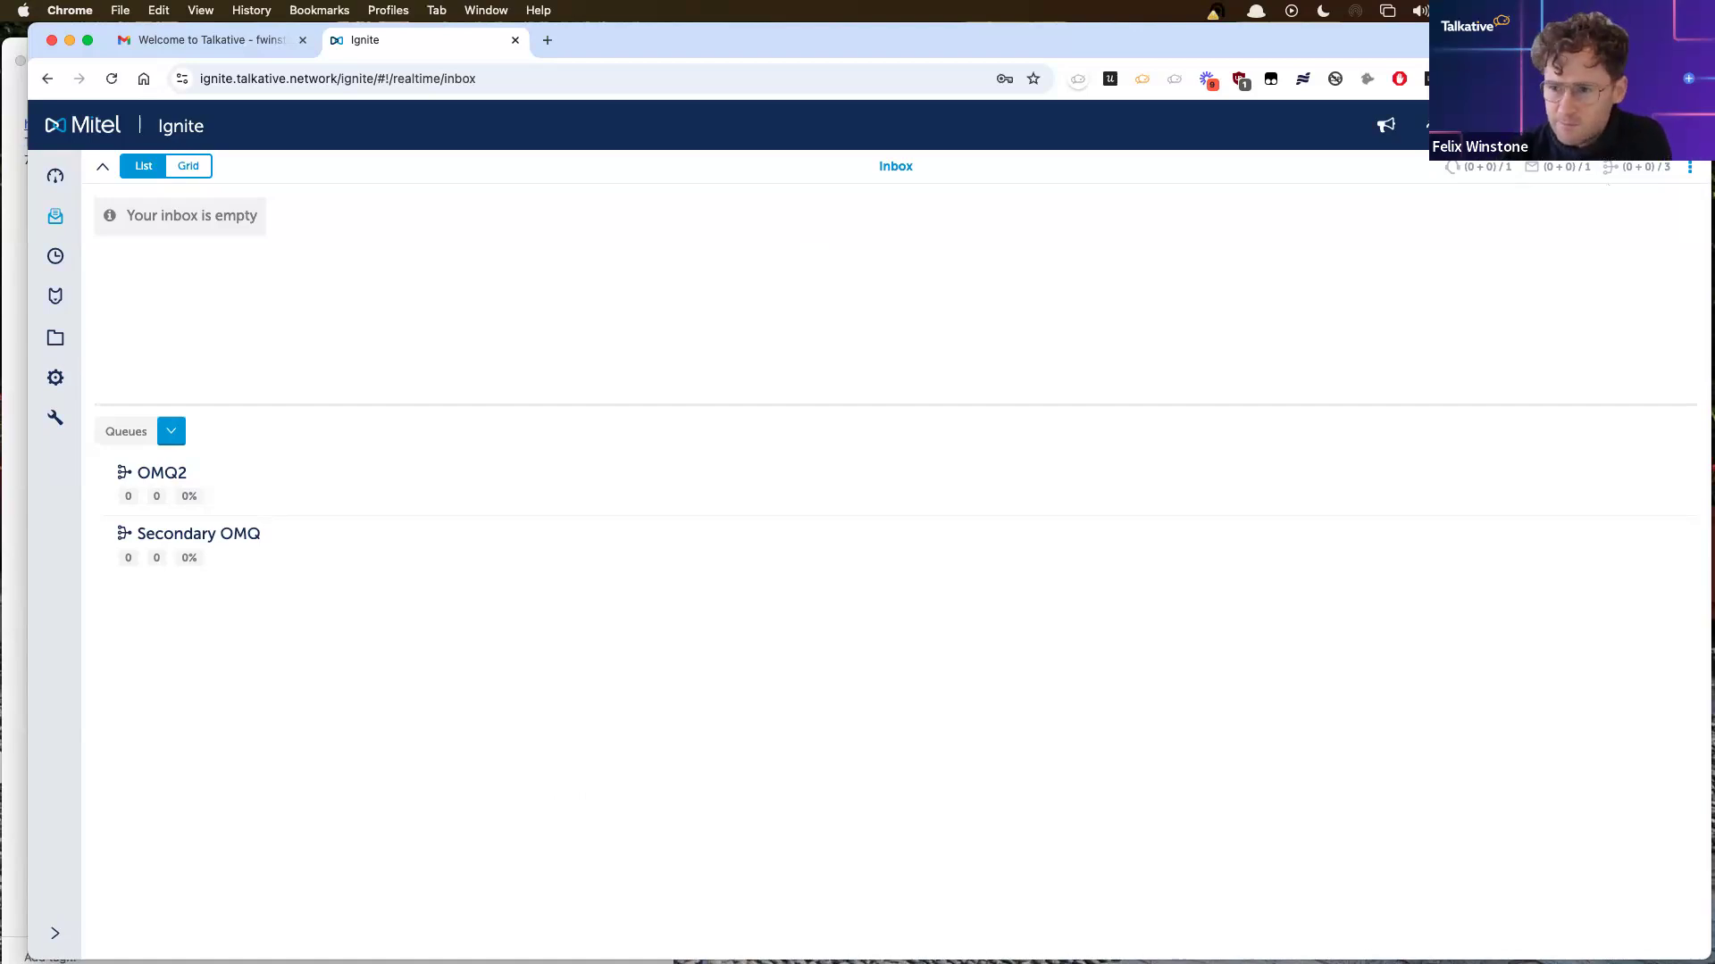
Step: In Ignite, set the agent's state to Available and check the open media workload indicator
left_click(1598, 126)
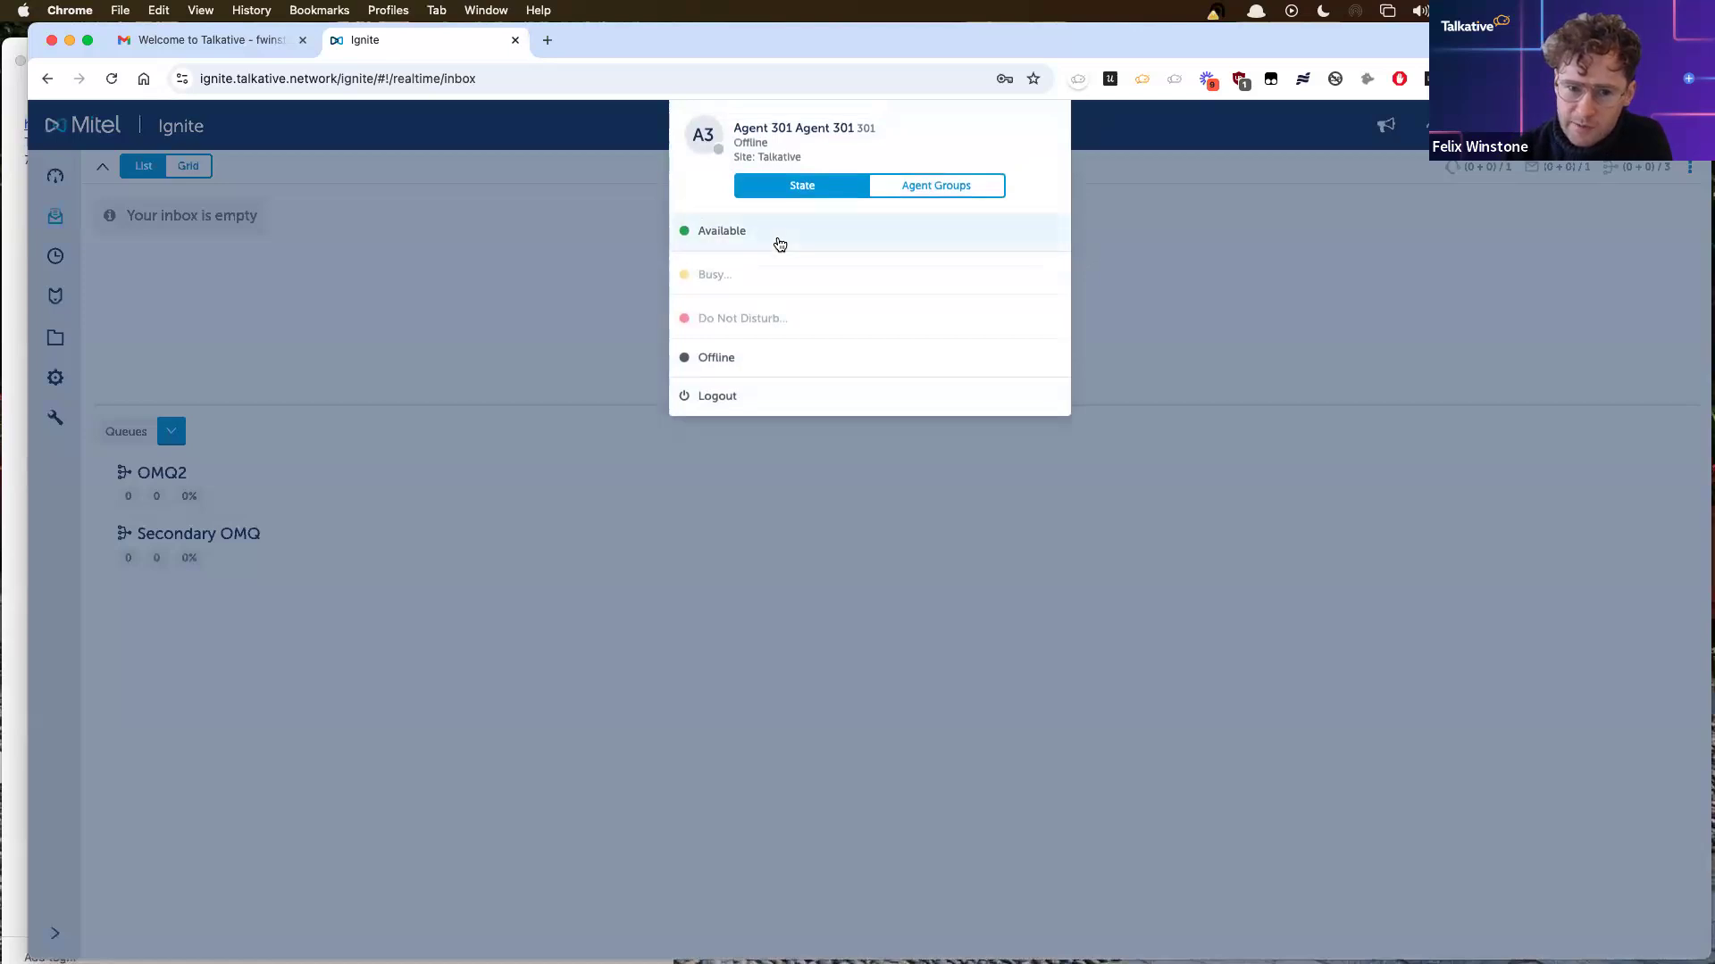
left_click(780, 242)
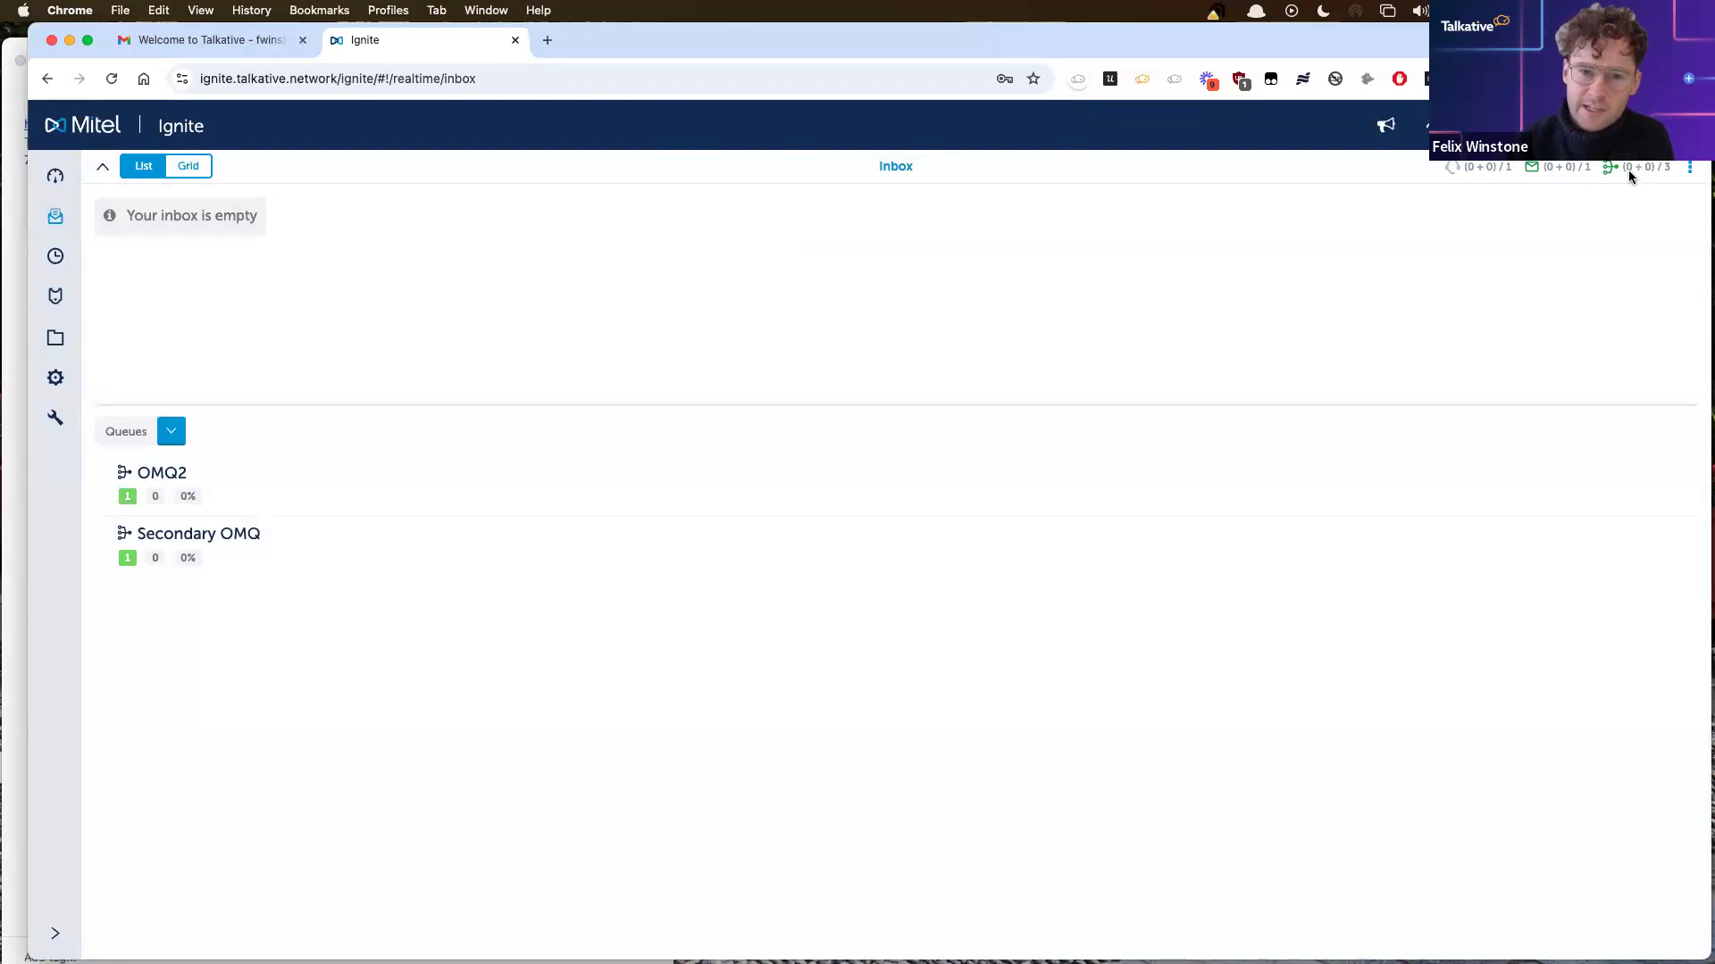
mouse_move(1629, 176)
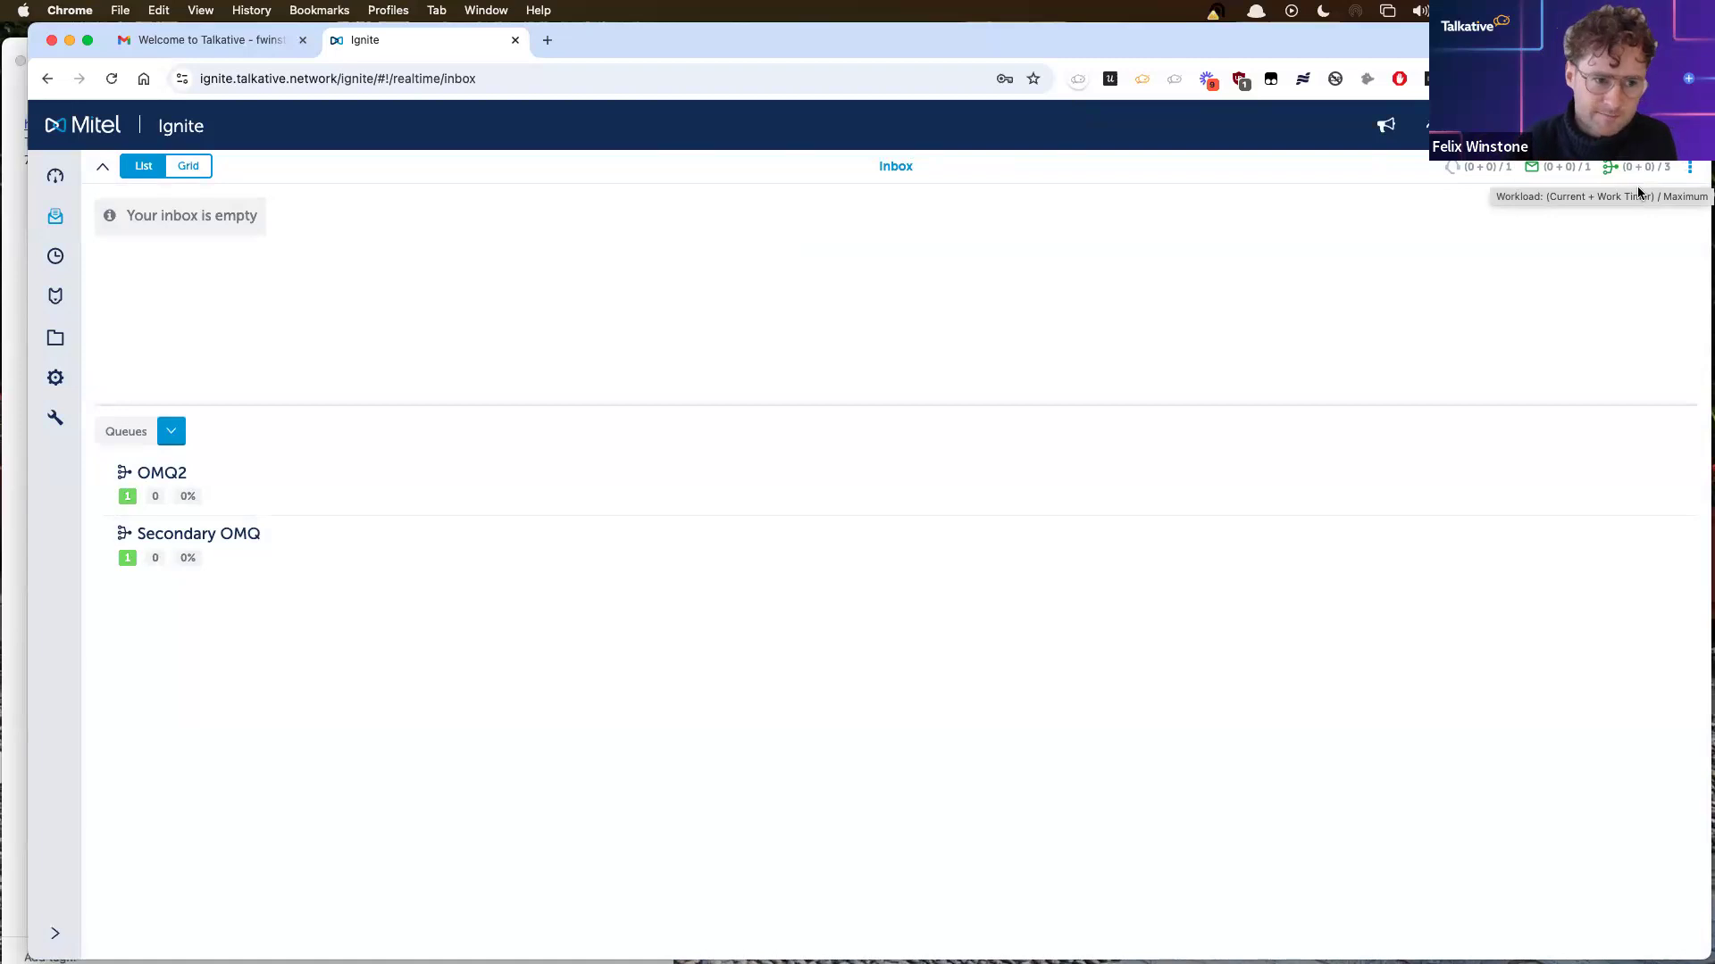
Step: Check the sender details of the Talkative welcome email and open its password setup page
left_click(225, 47)
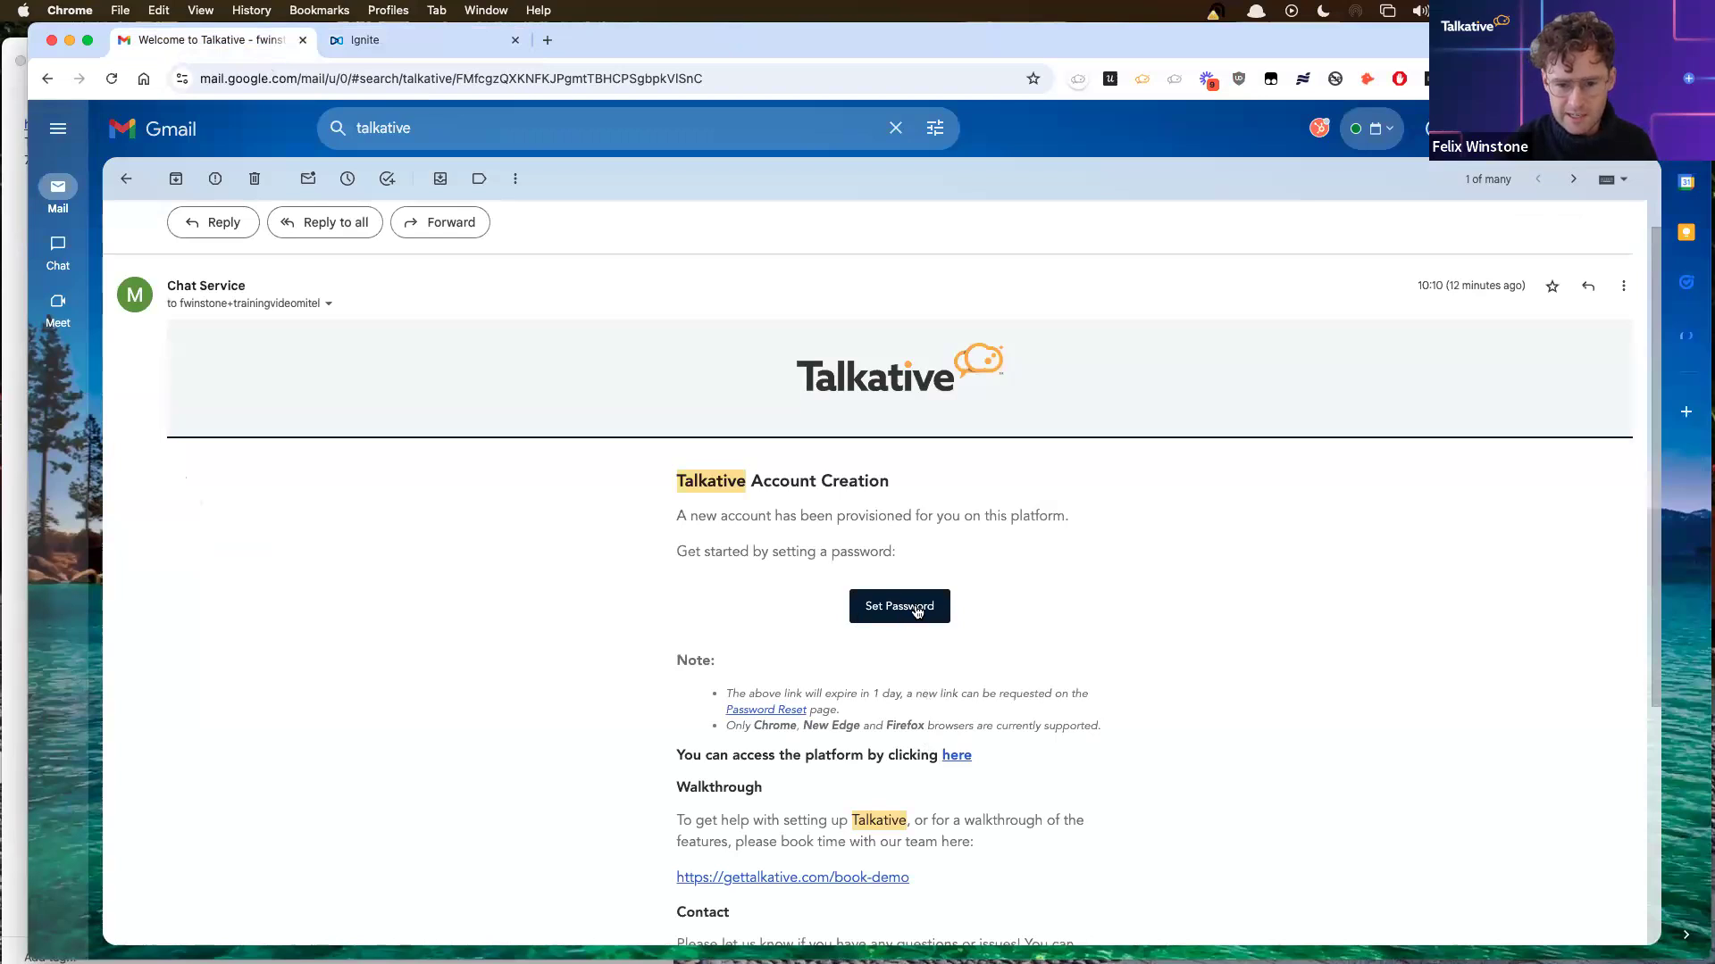
left_click(328, 303)
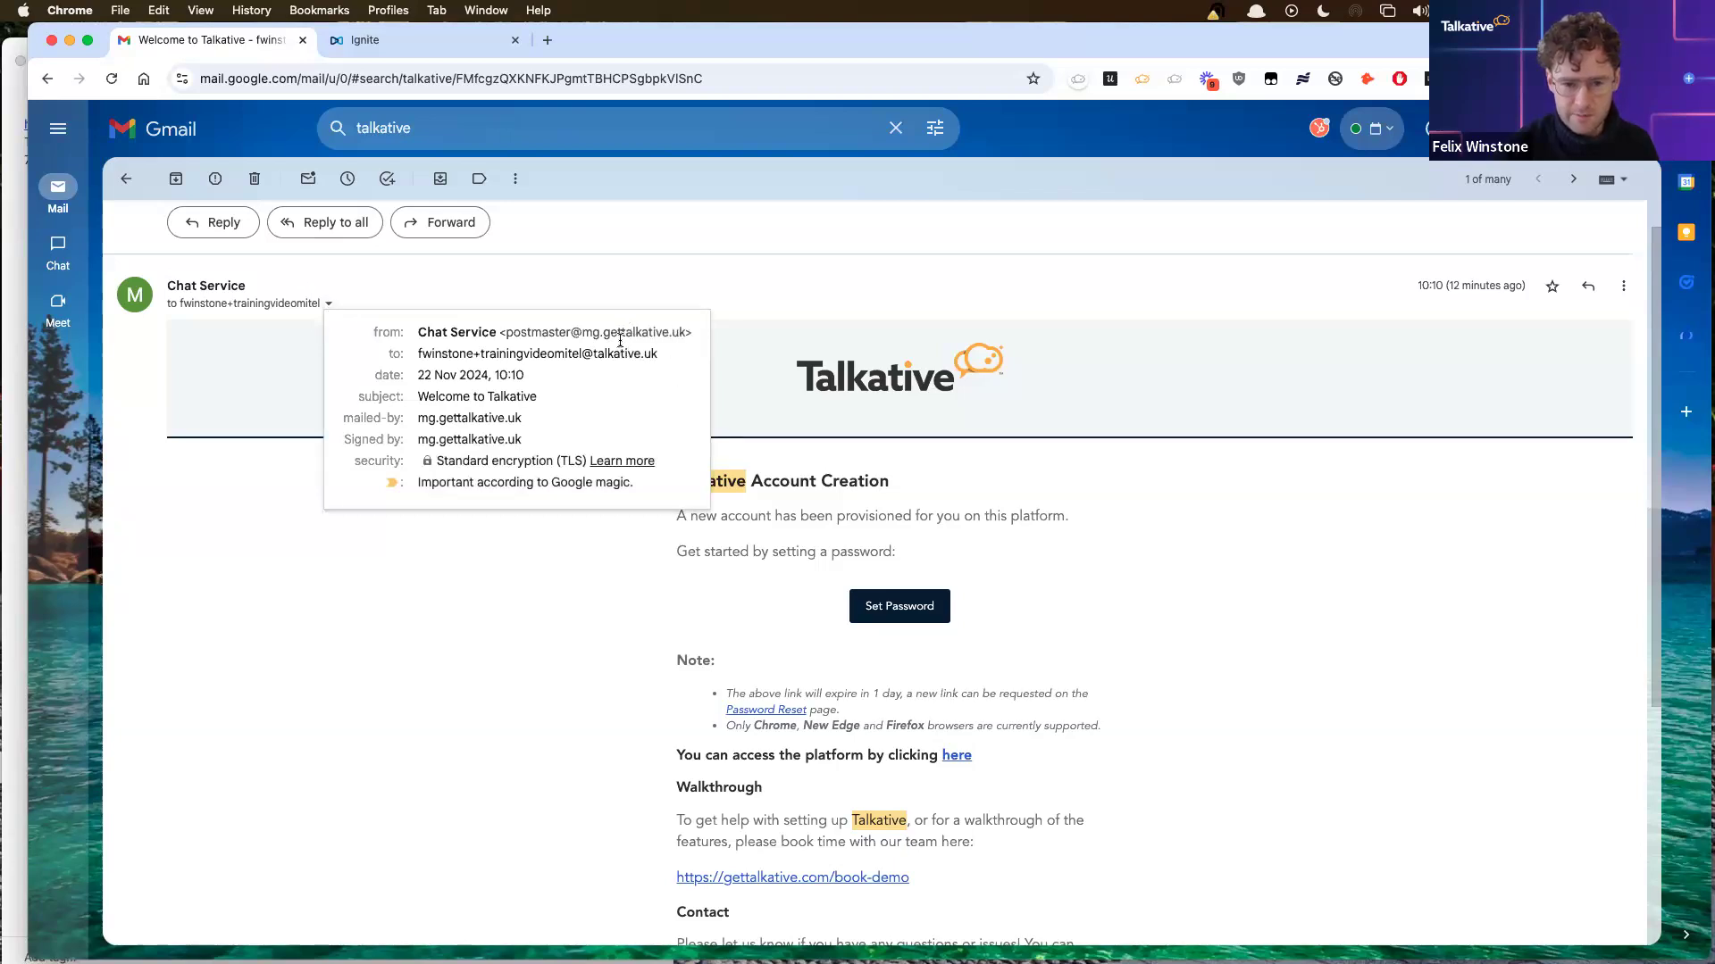
left_click(595, 616)
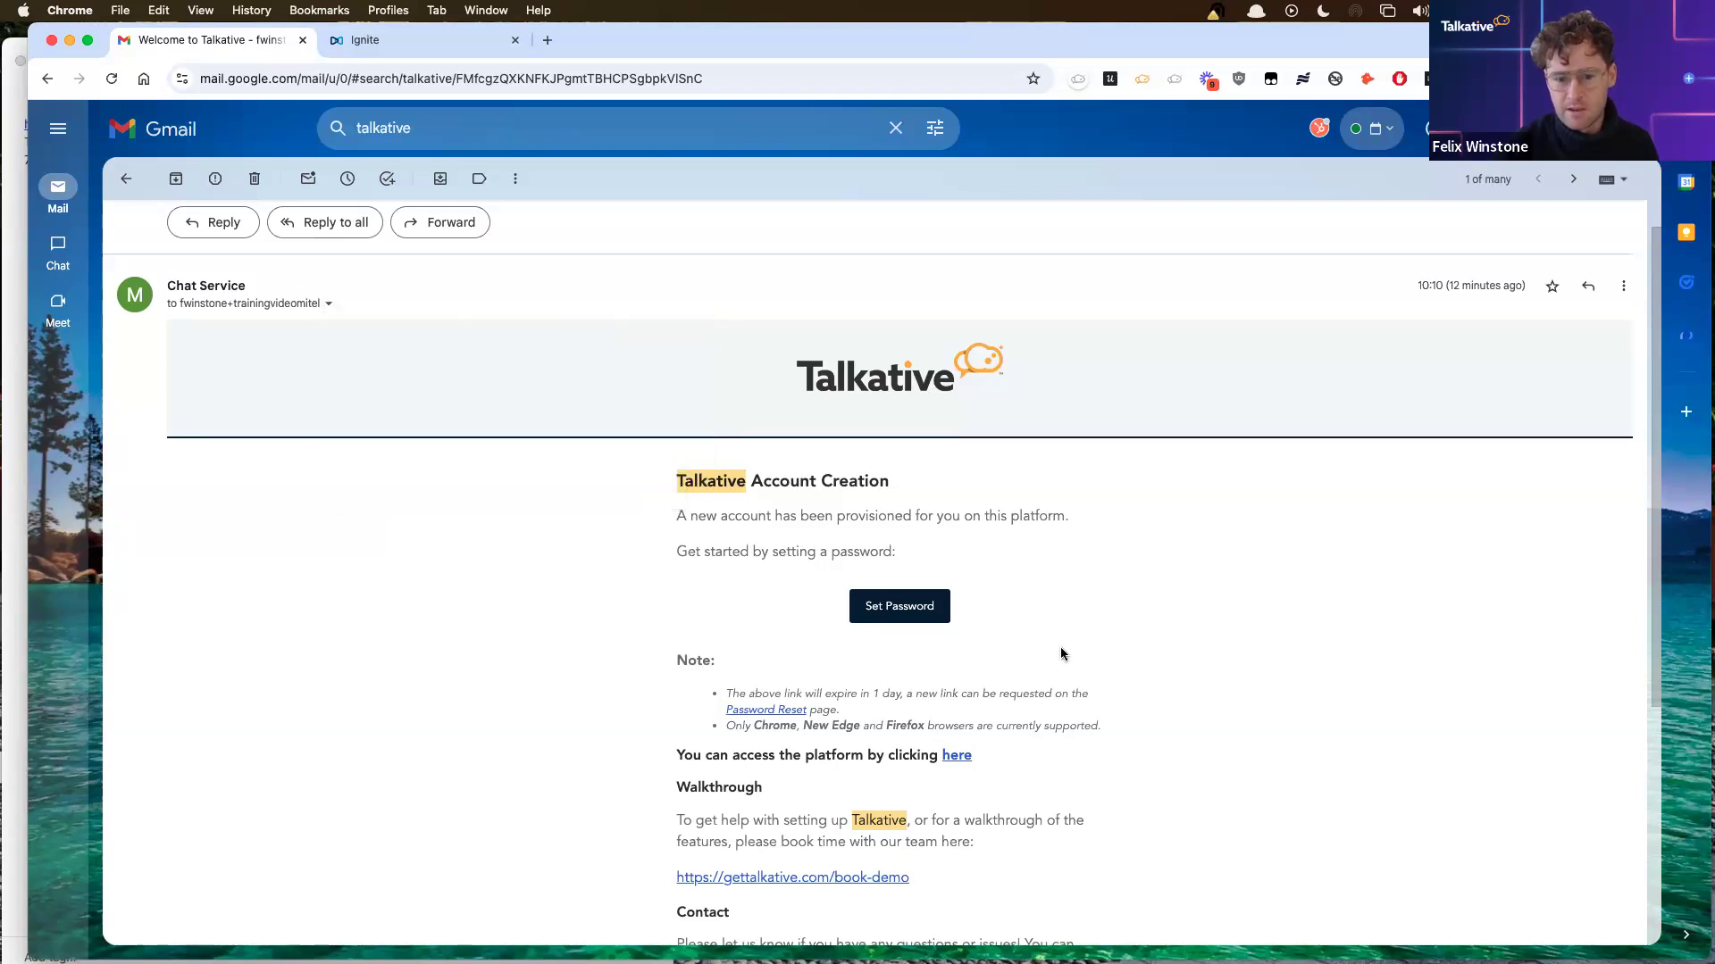
left_click(909, 615)
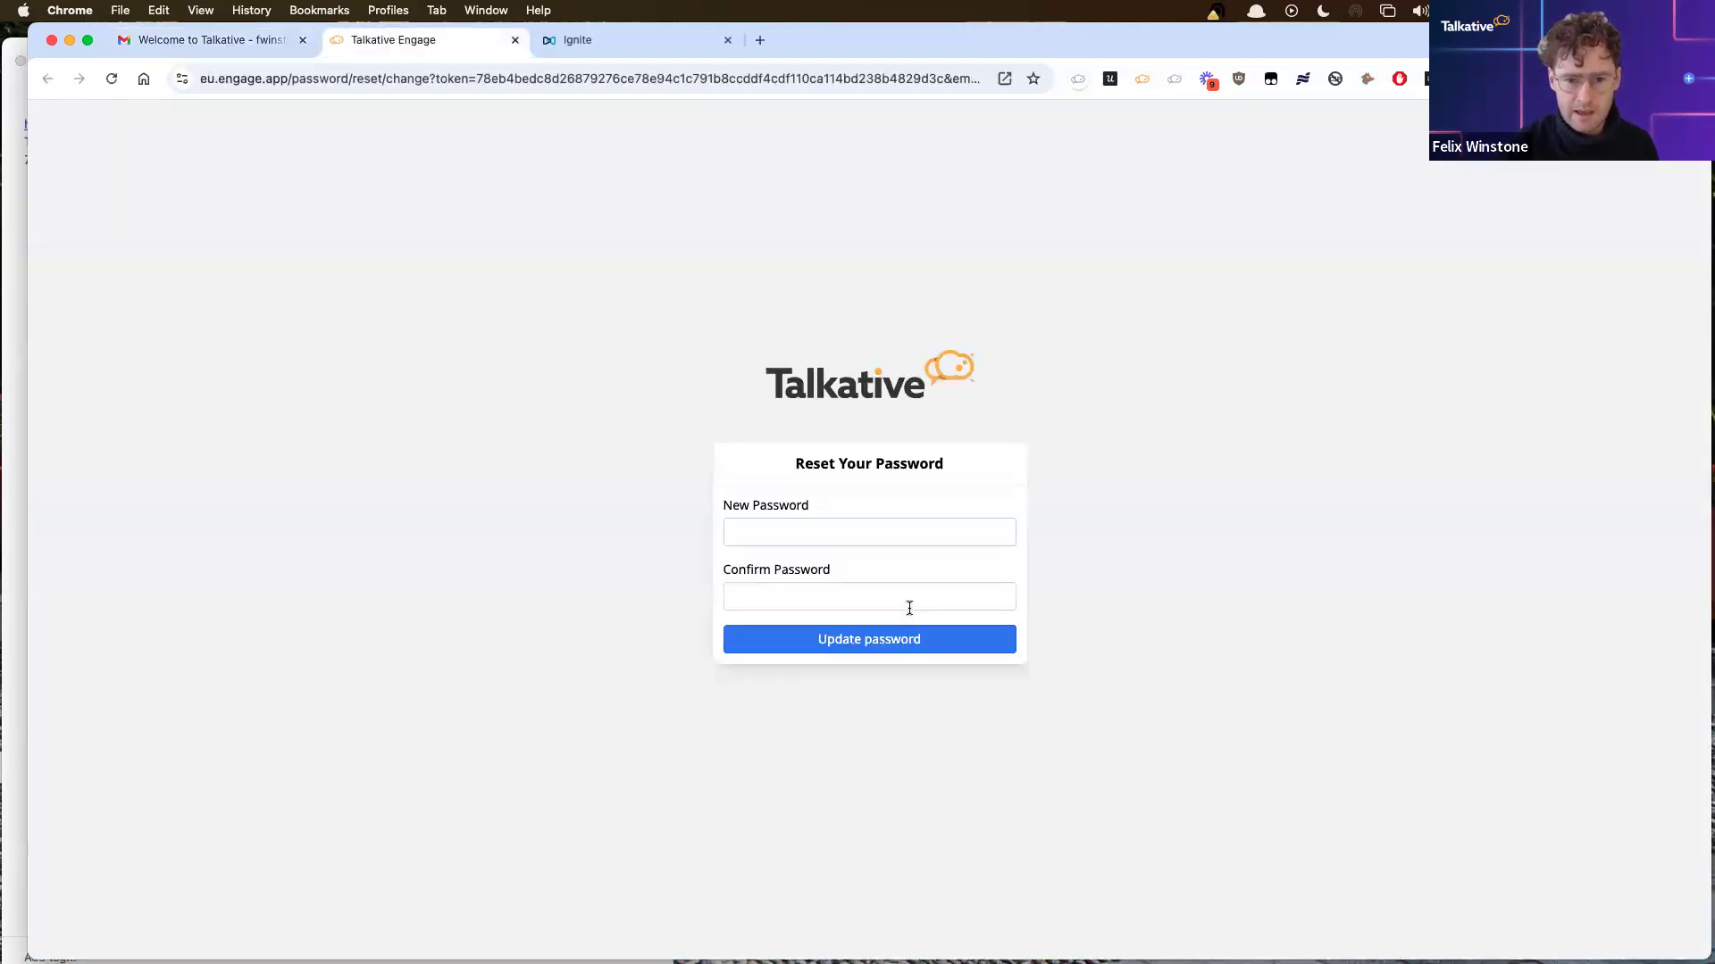
Step: Enter and confirm a new account password for Talkative Engage and submit the update
left_click(793, 537)
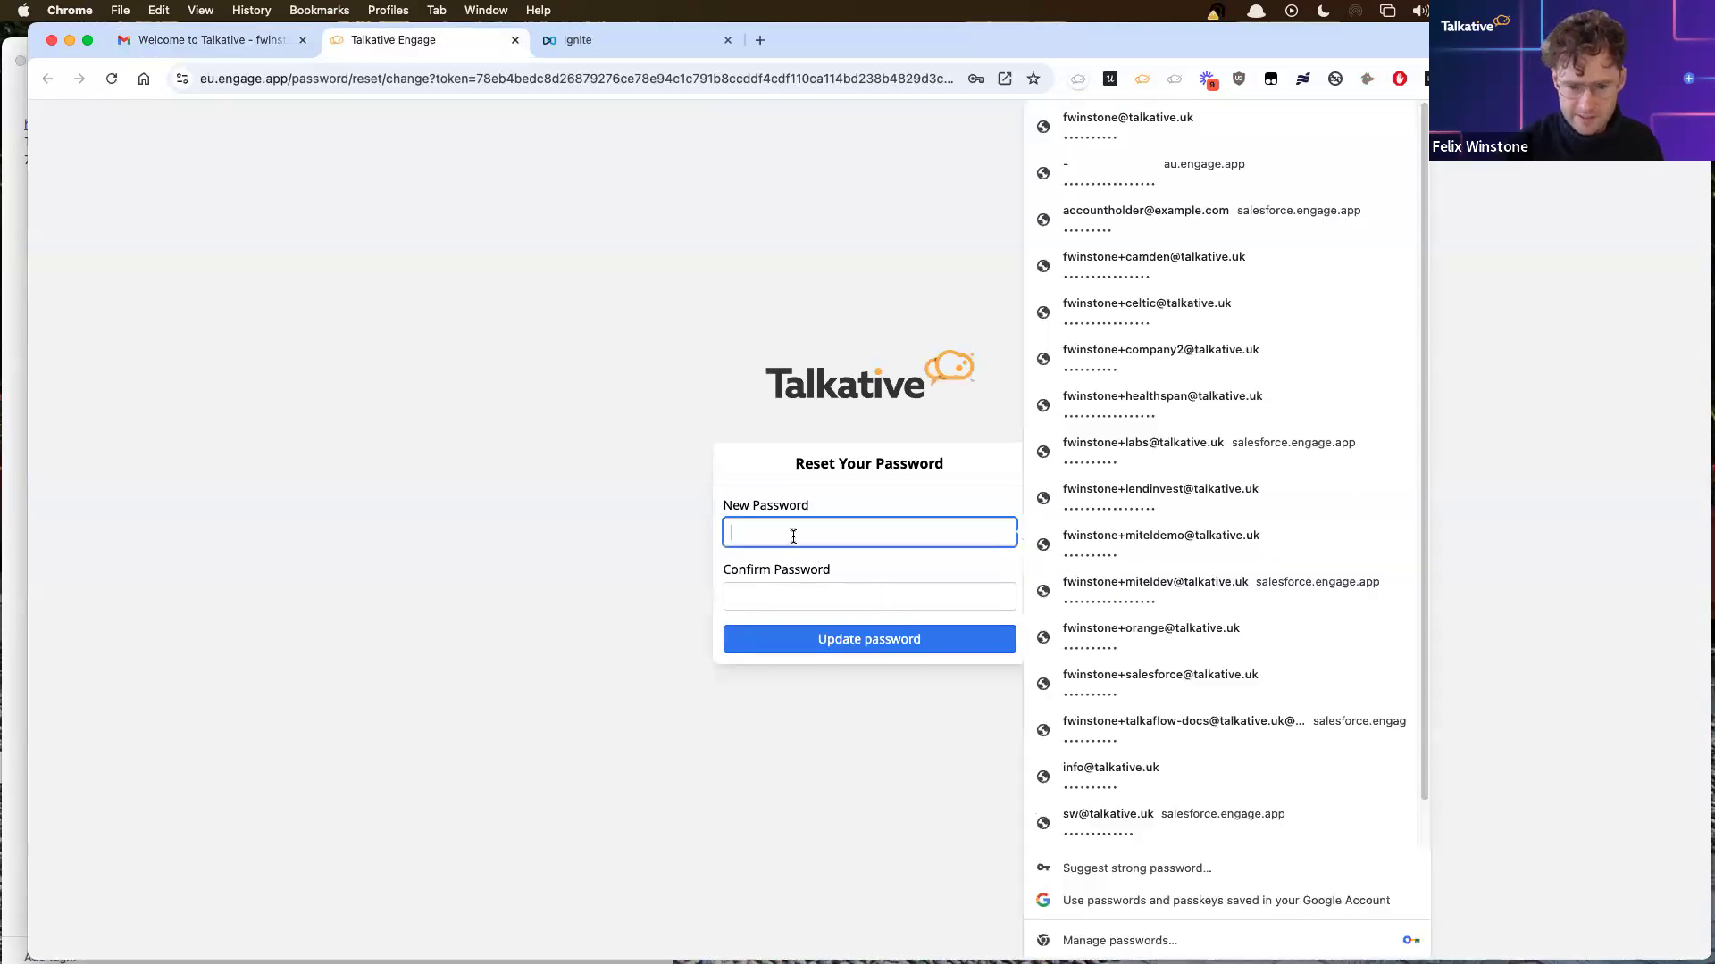
type("•••••••")
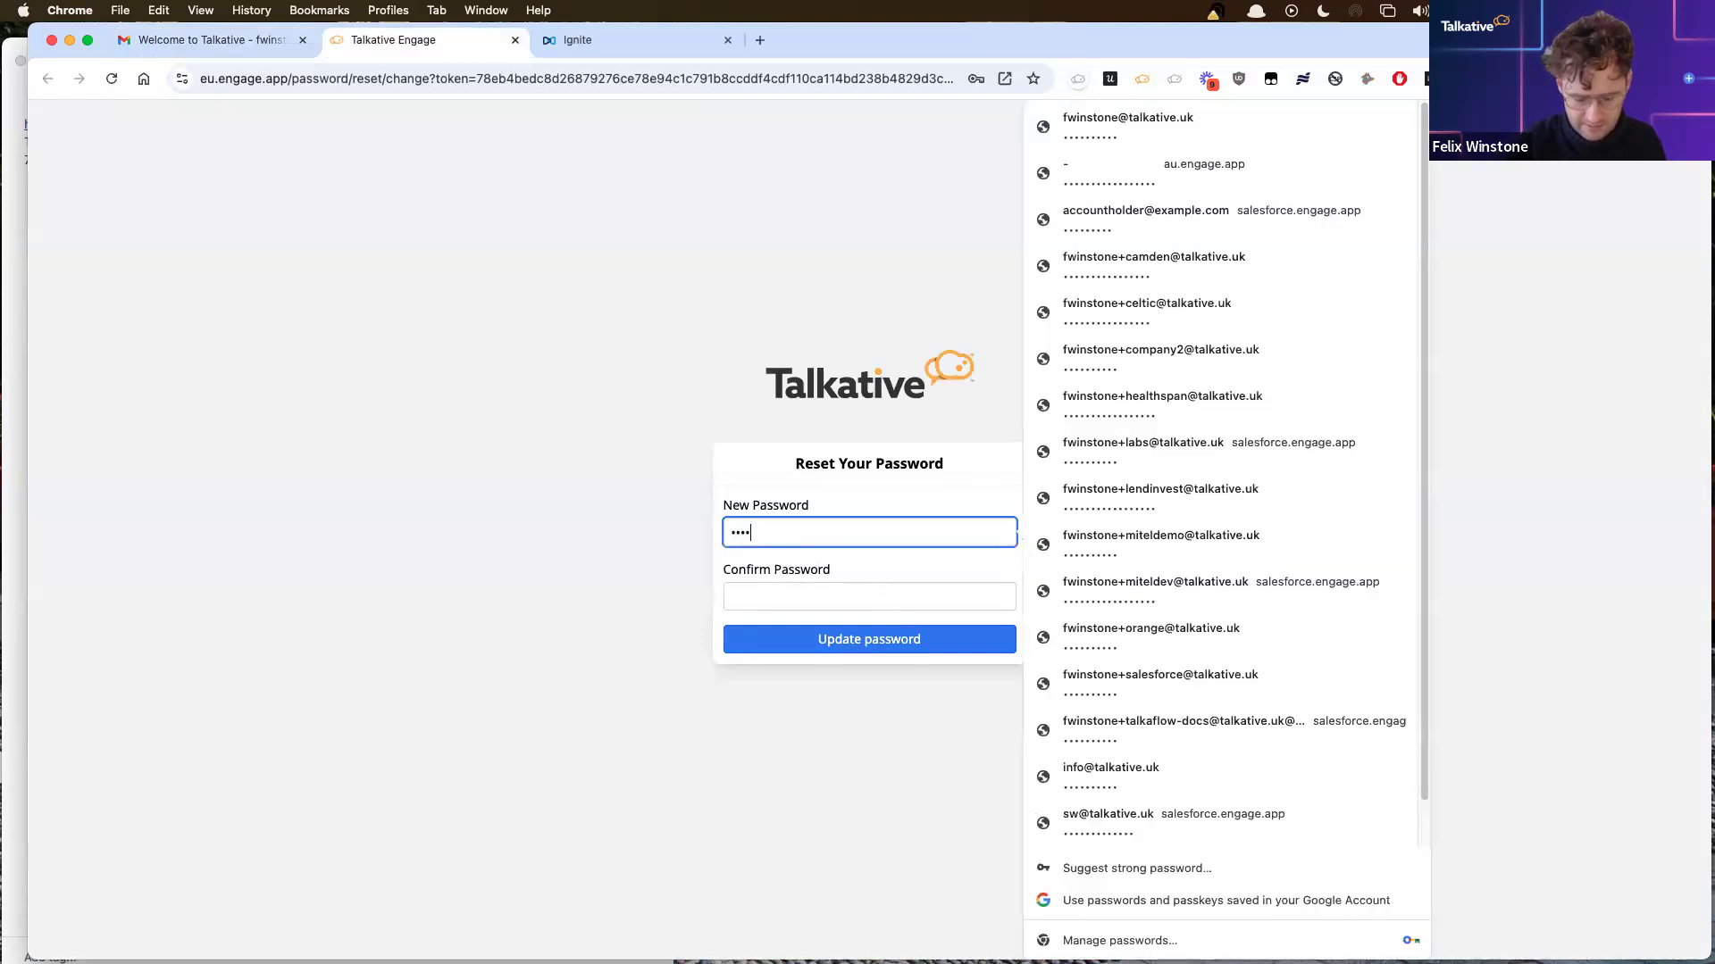
type("•••")
key("Tab")
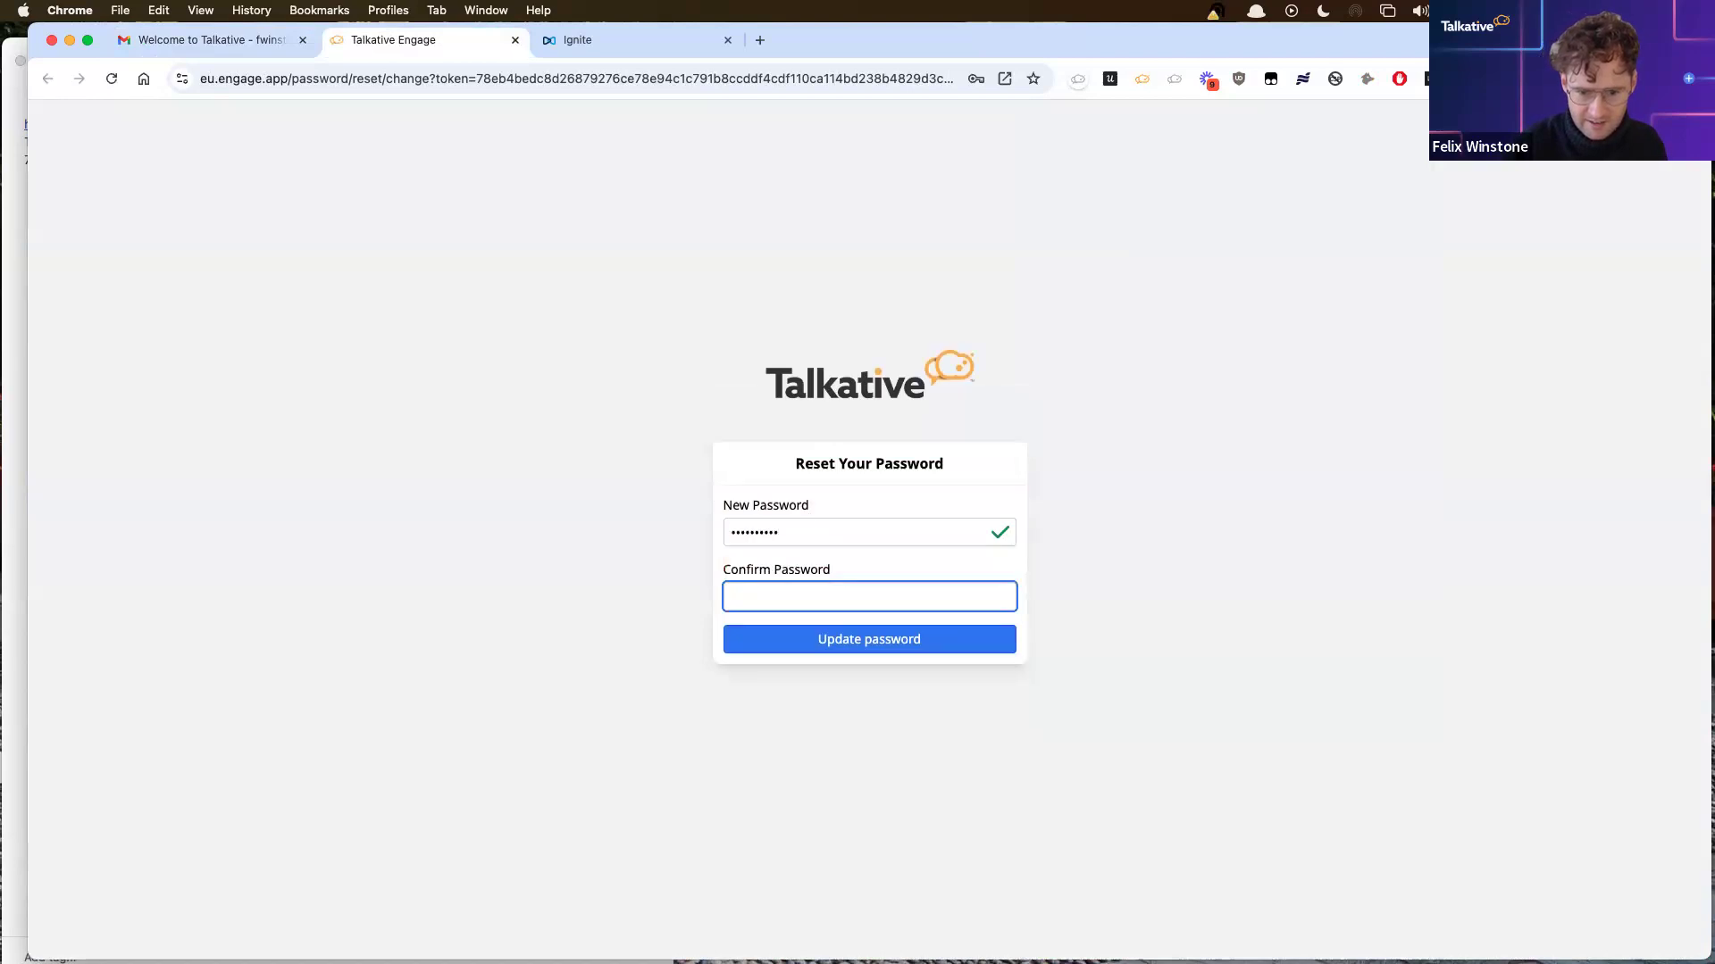
type("••")
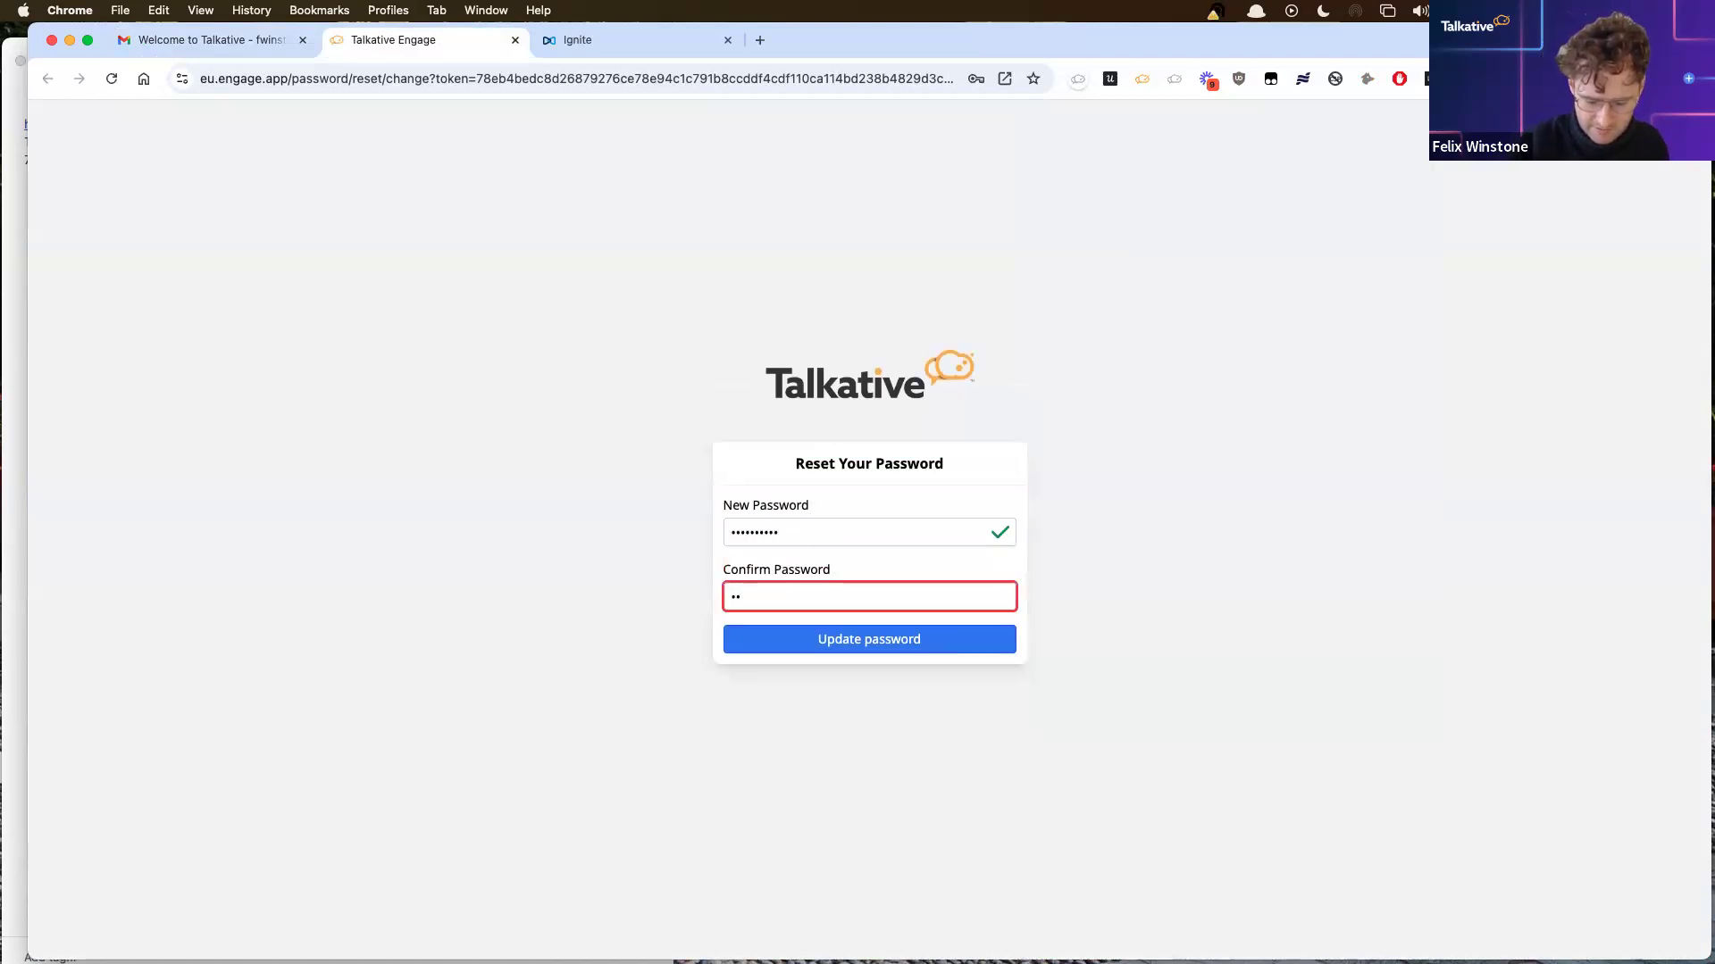
type("•")
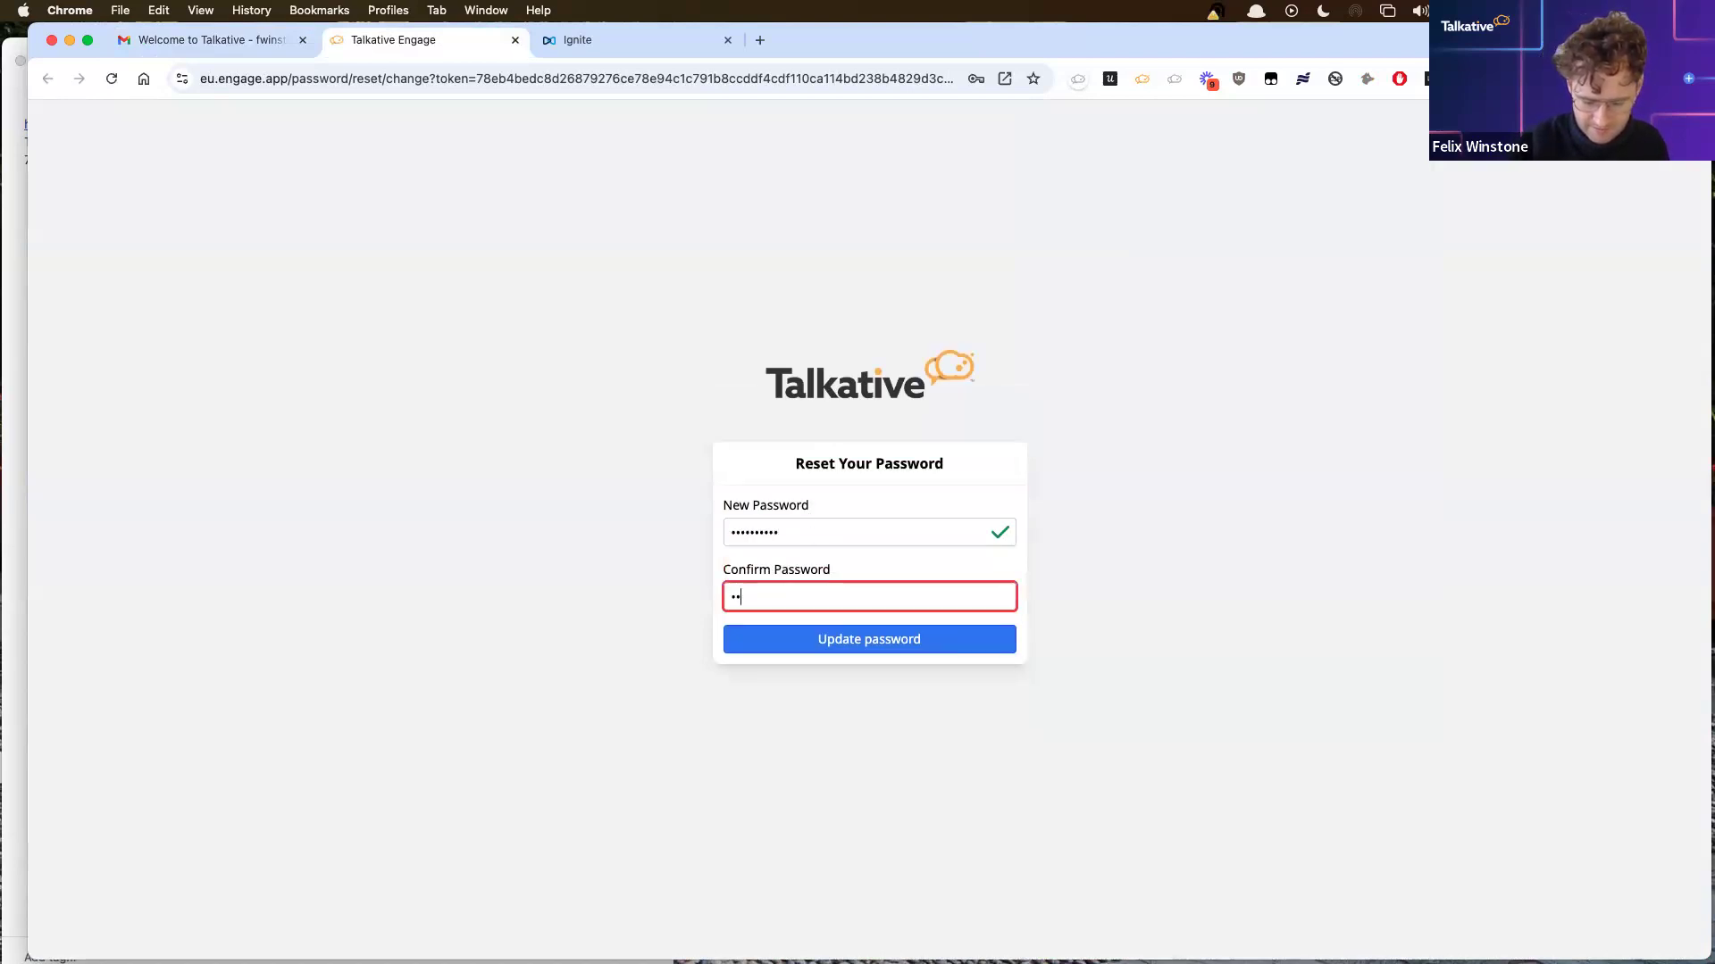
type("•••••••")
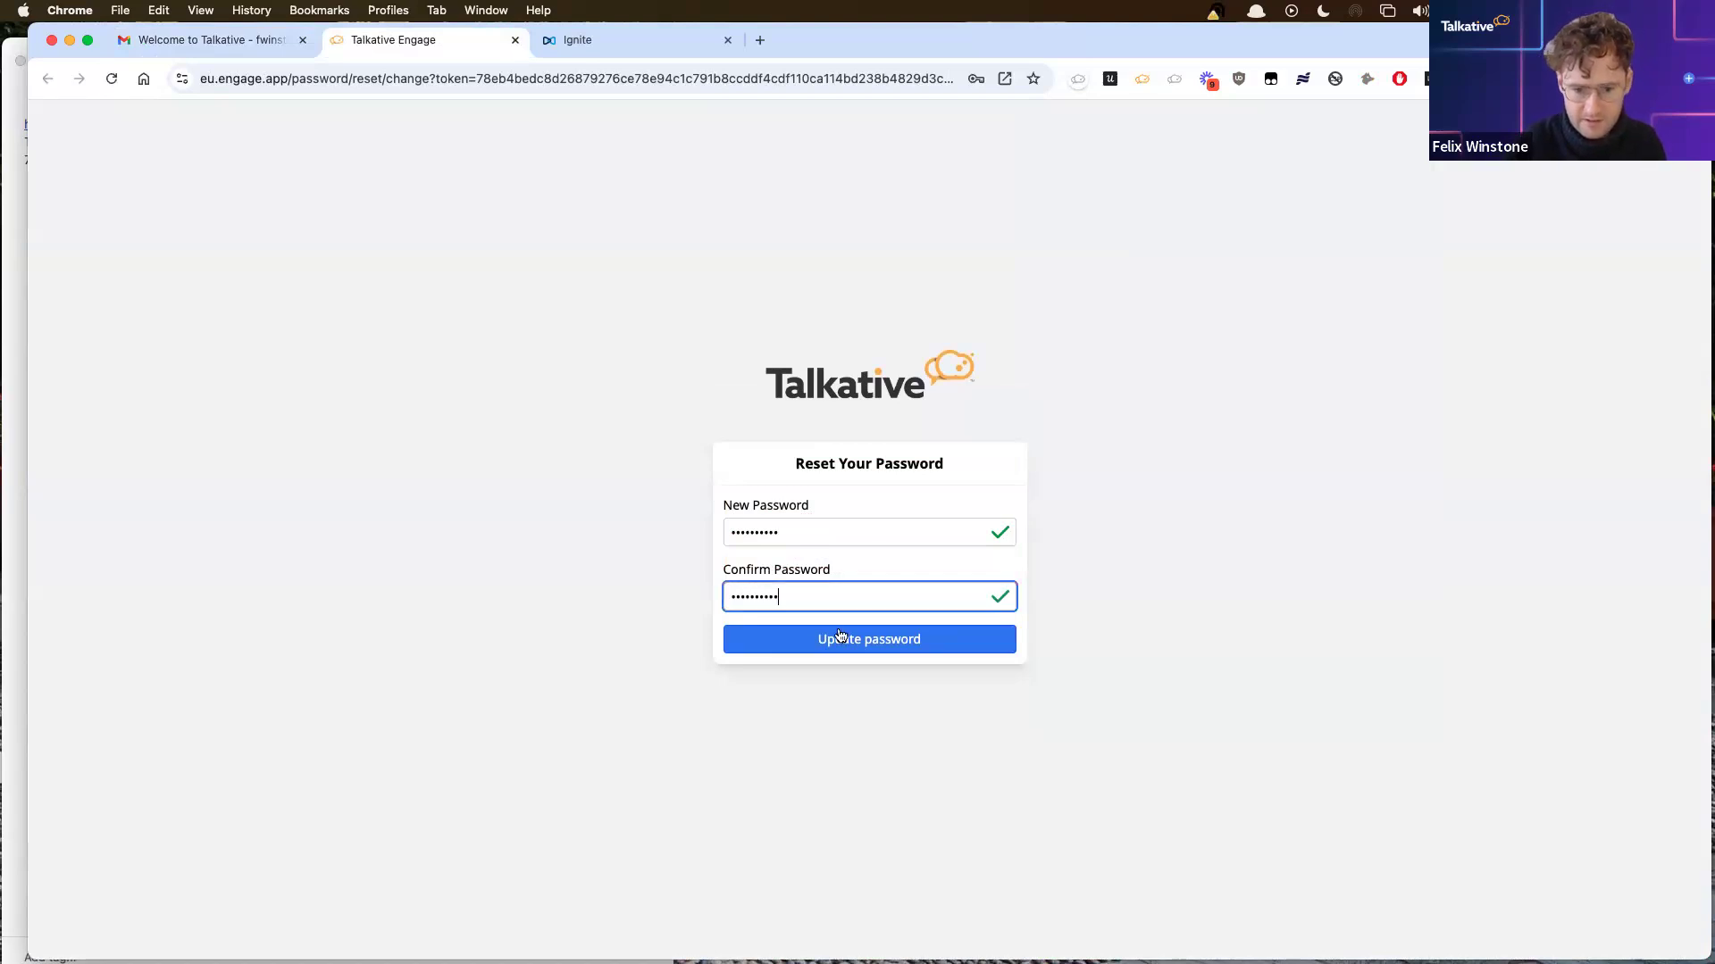
left_click(838, 629)
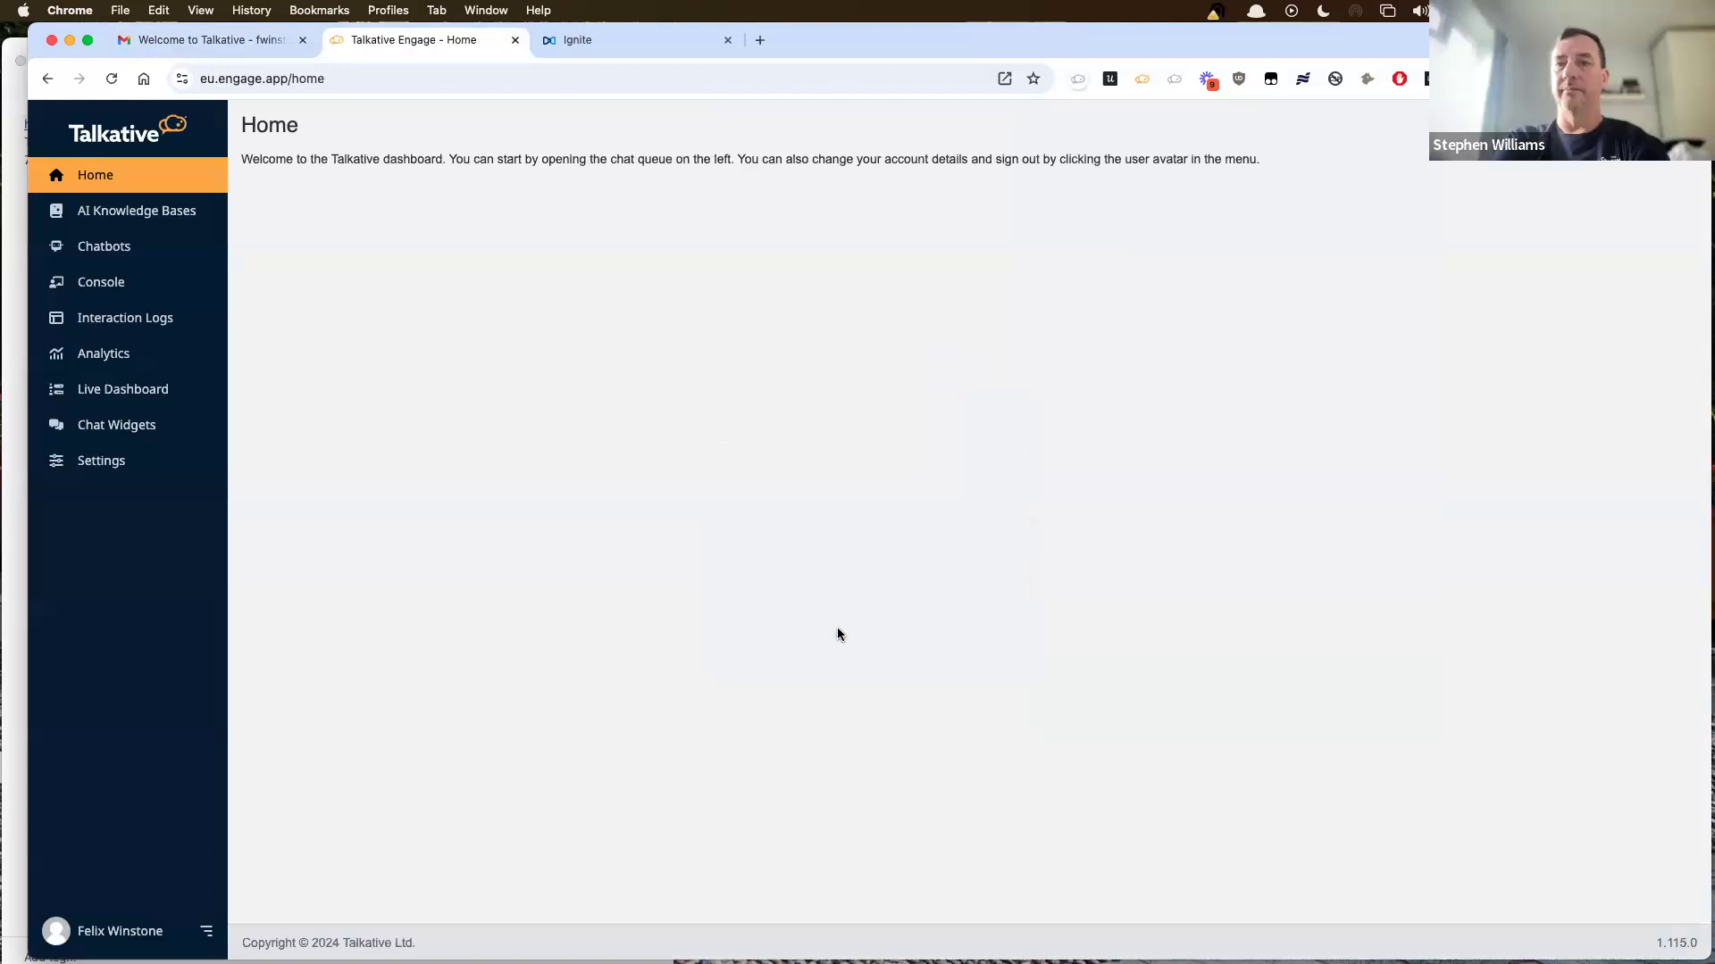
Step: Open the Talkative settings and search them for "mitel"
left_click(153, 468)
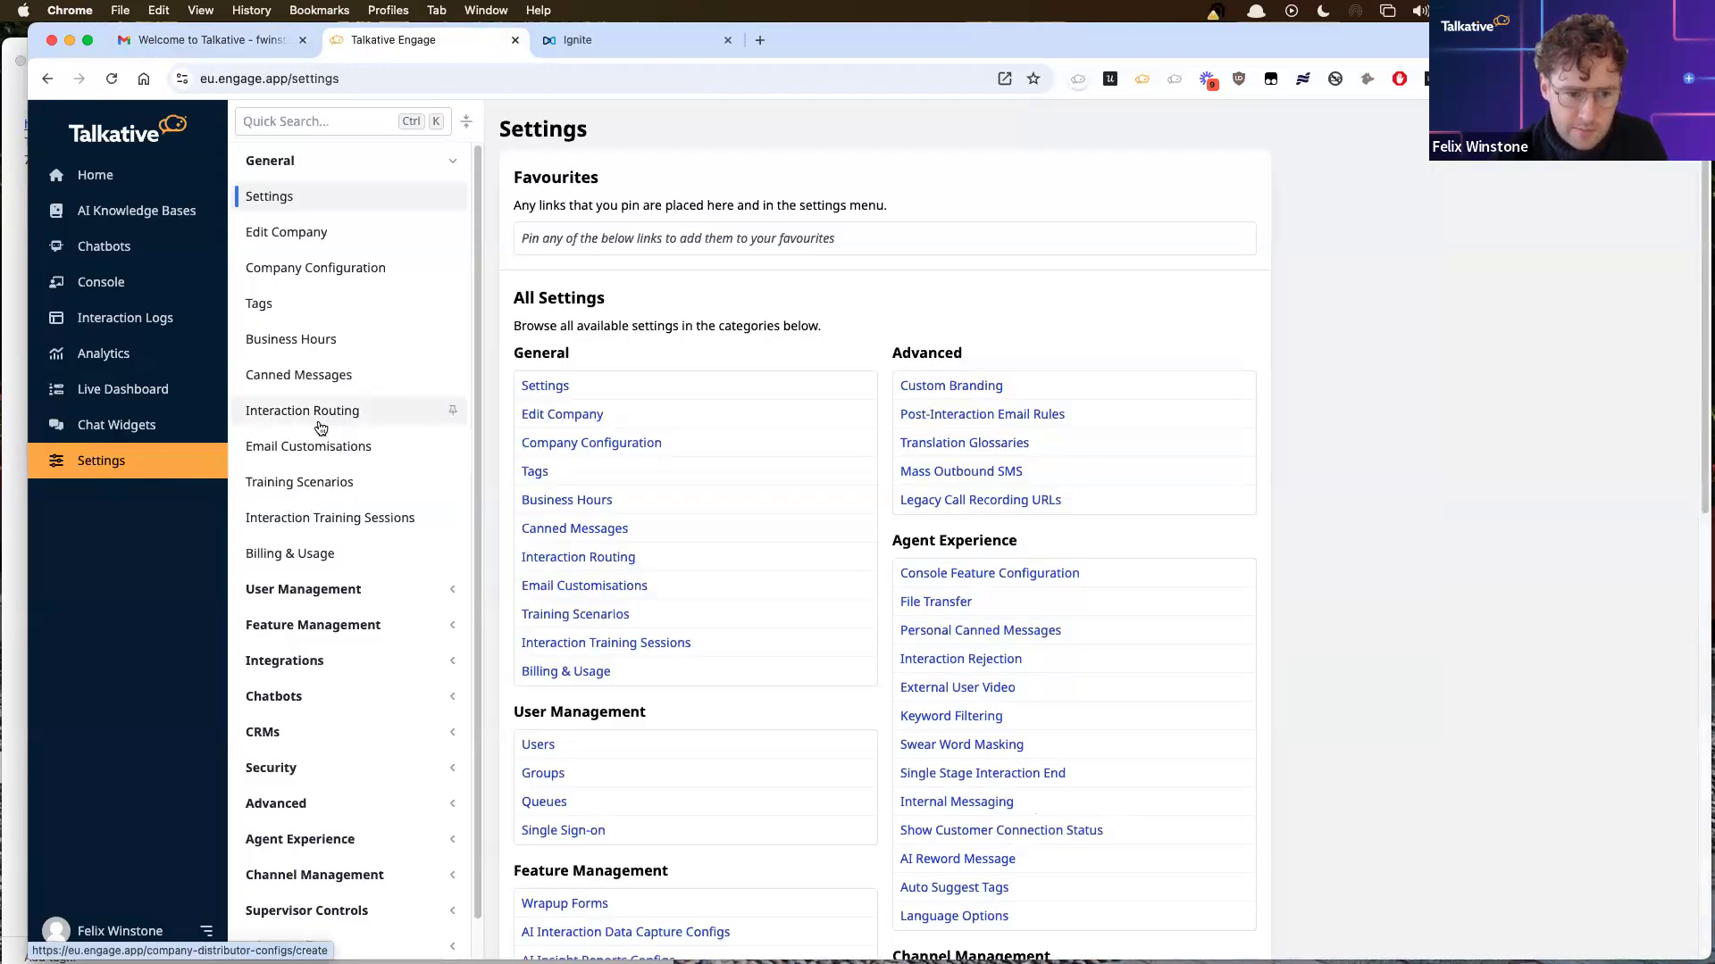
left_click(346, 121)
type("mitel")
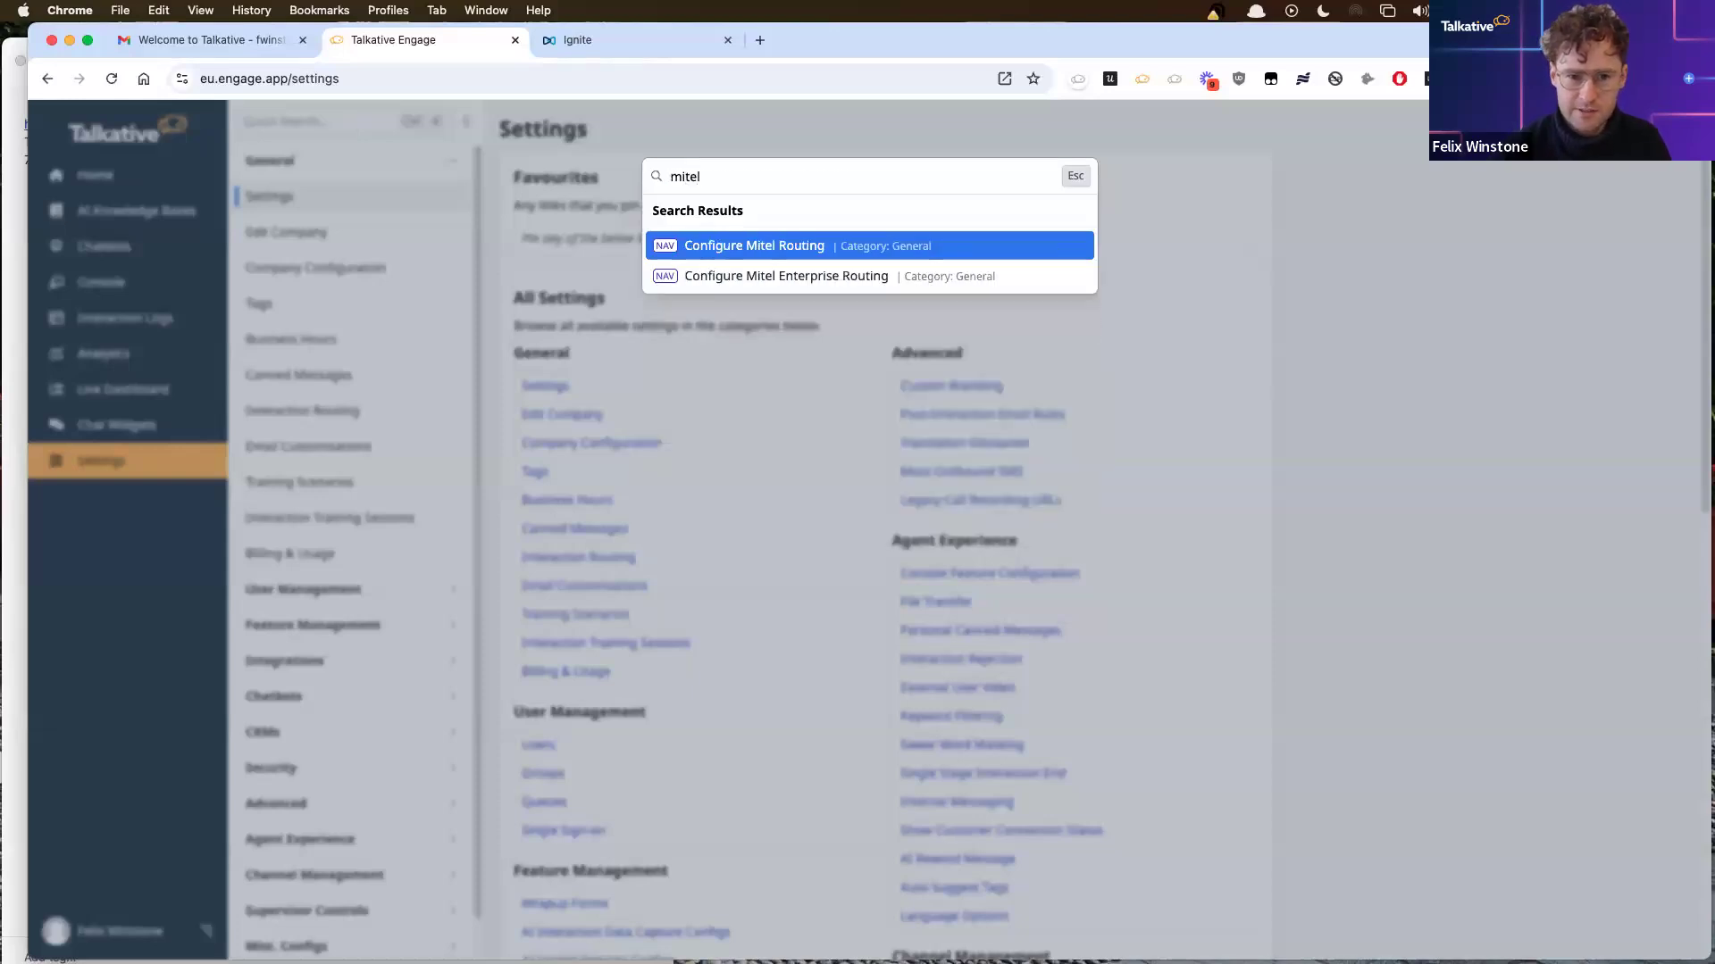
left_click(319, 380)
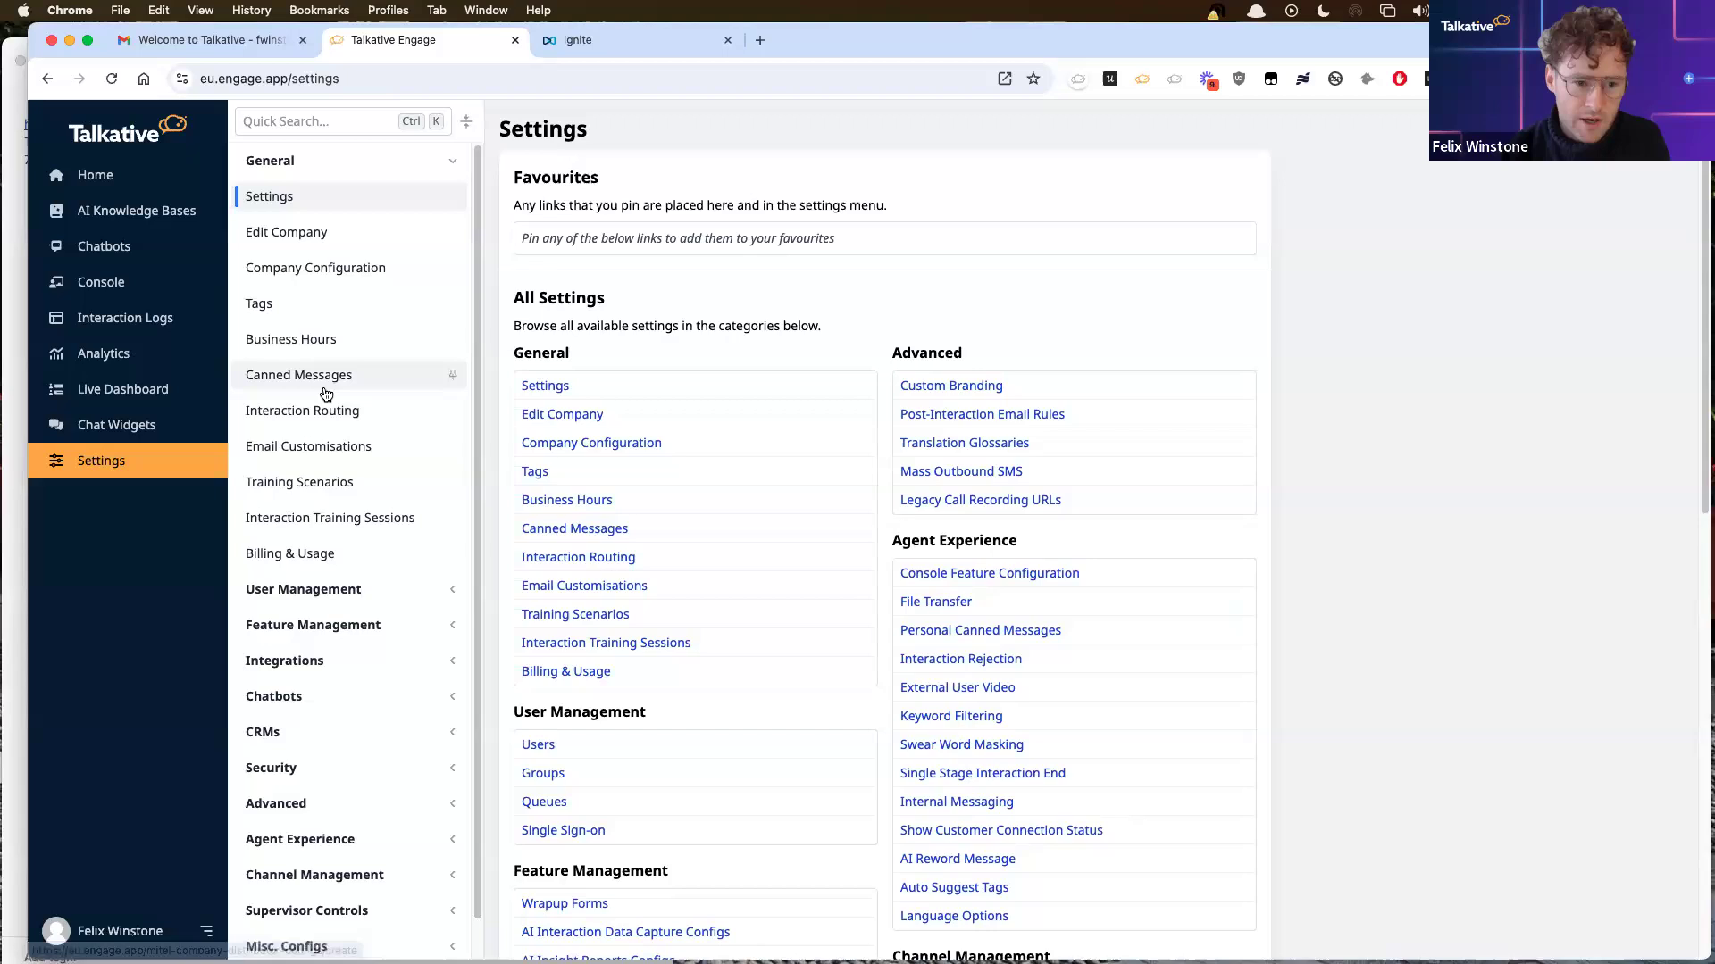
Step: Open the interaction routing configuration and choose Mitel Routing as the provider
left_click(319, 409)
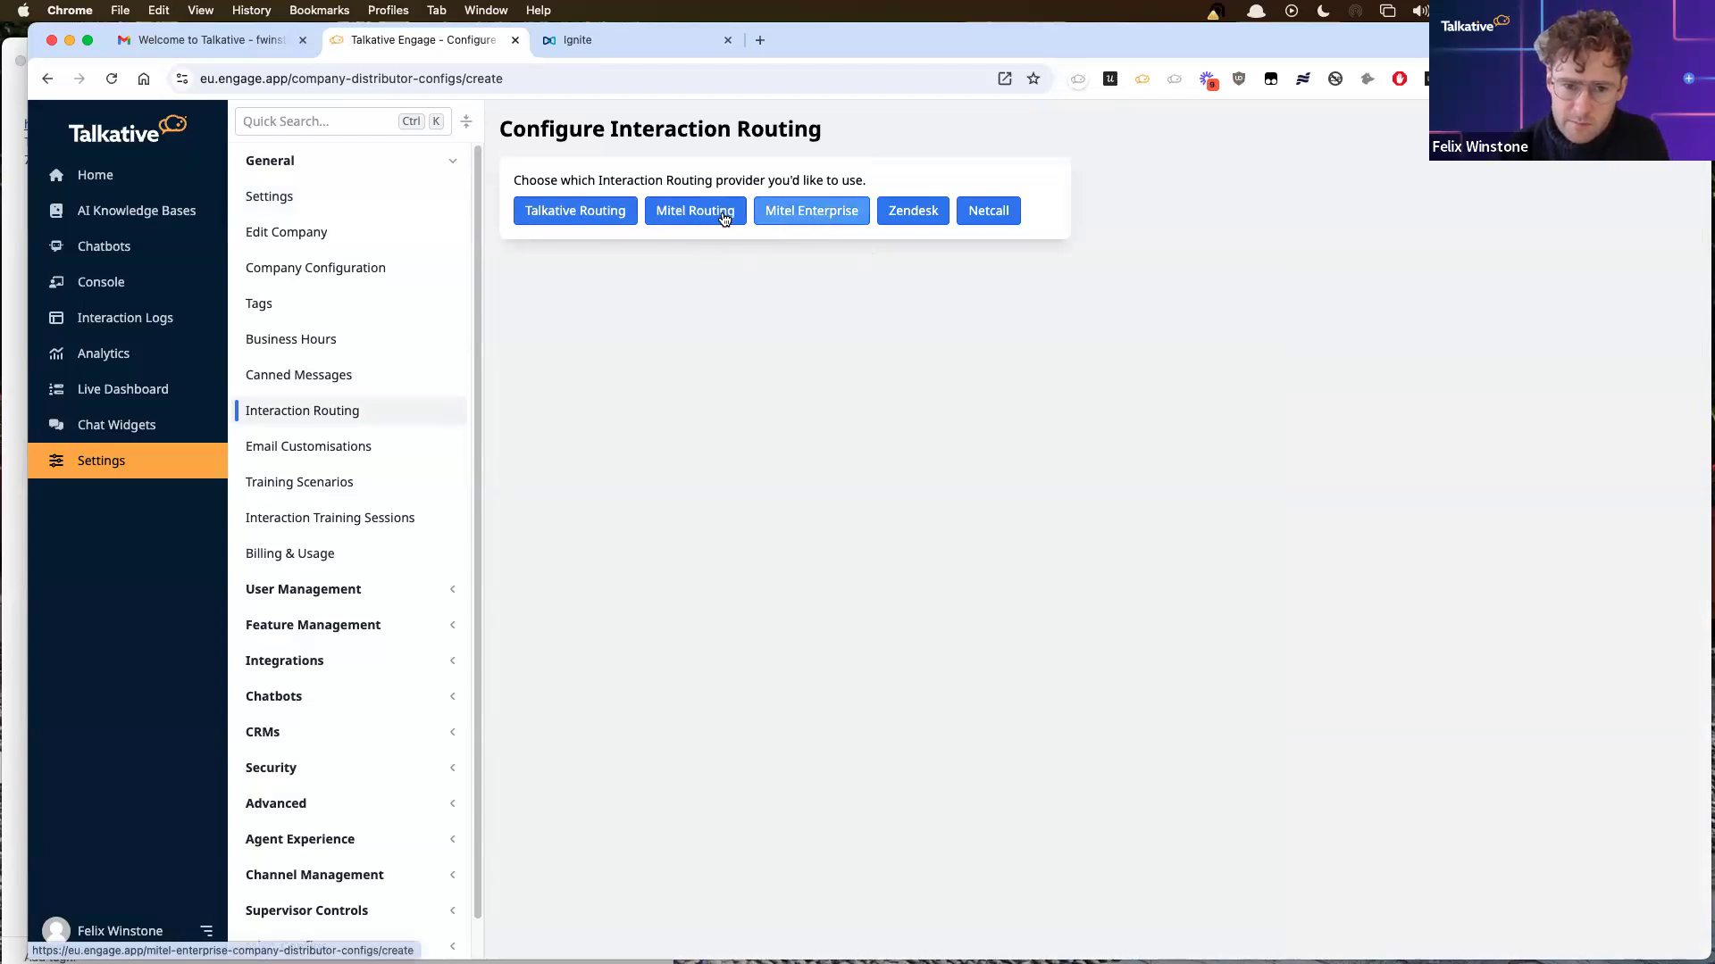
left_click(690, 215)
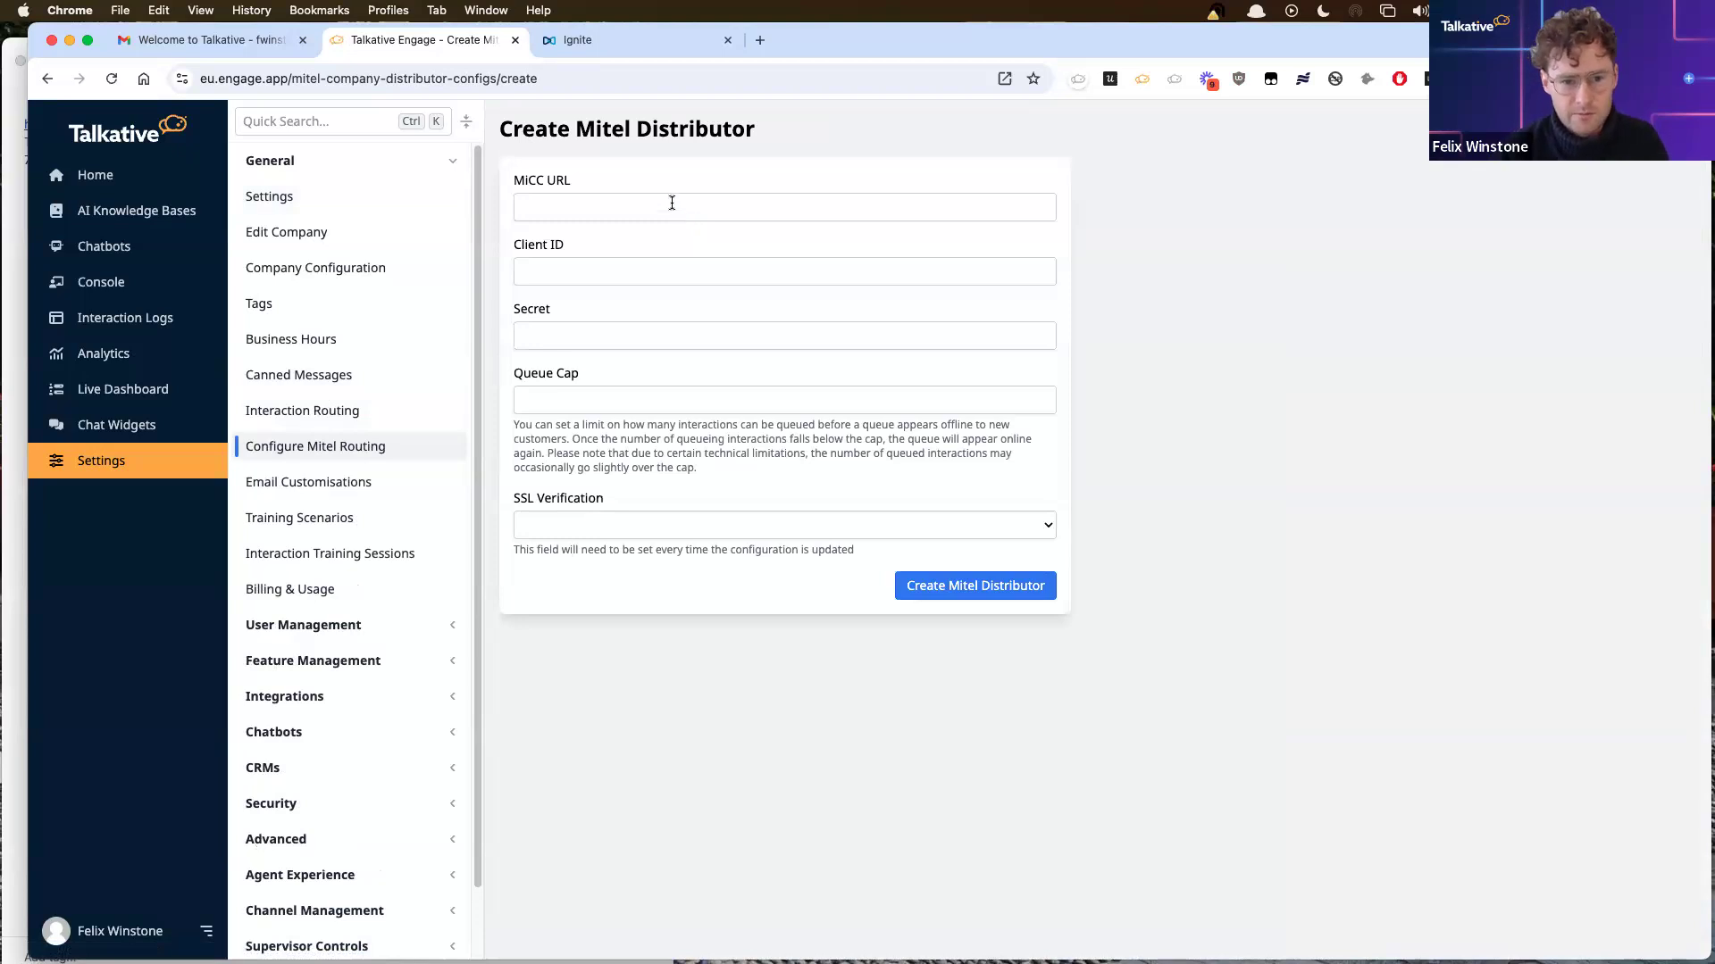
left_click(4, 362)
left_click_drag(225, 123, 4, 123)
key("cmd+c")
left_click(822, 245)
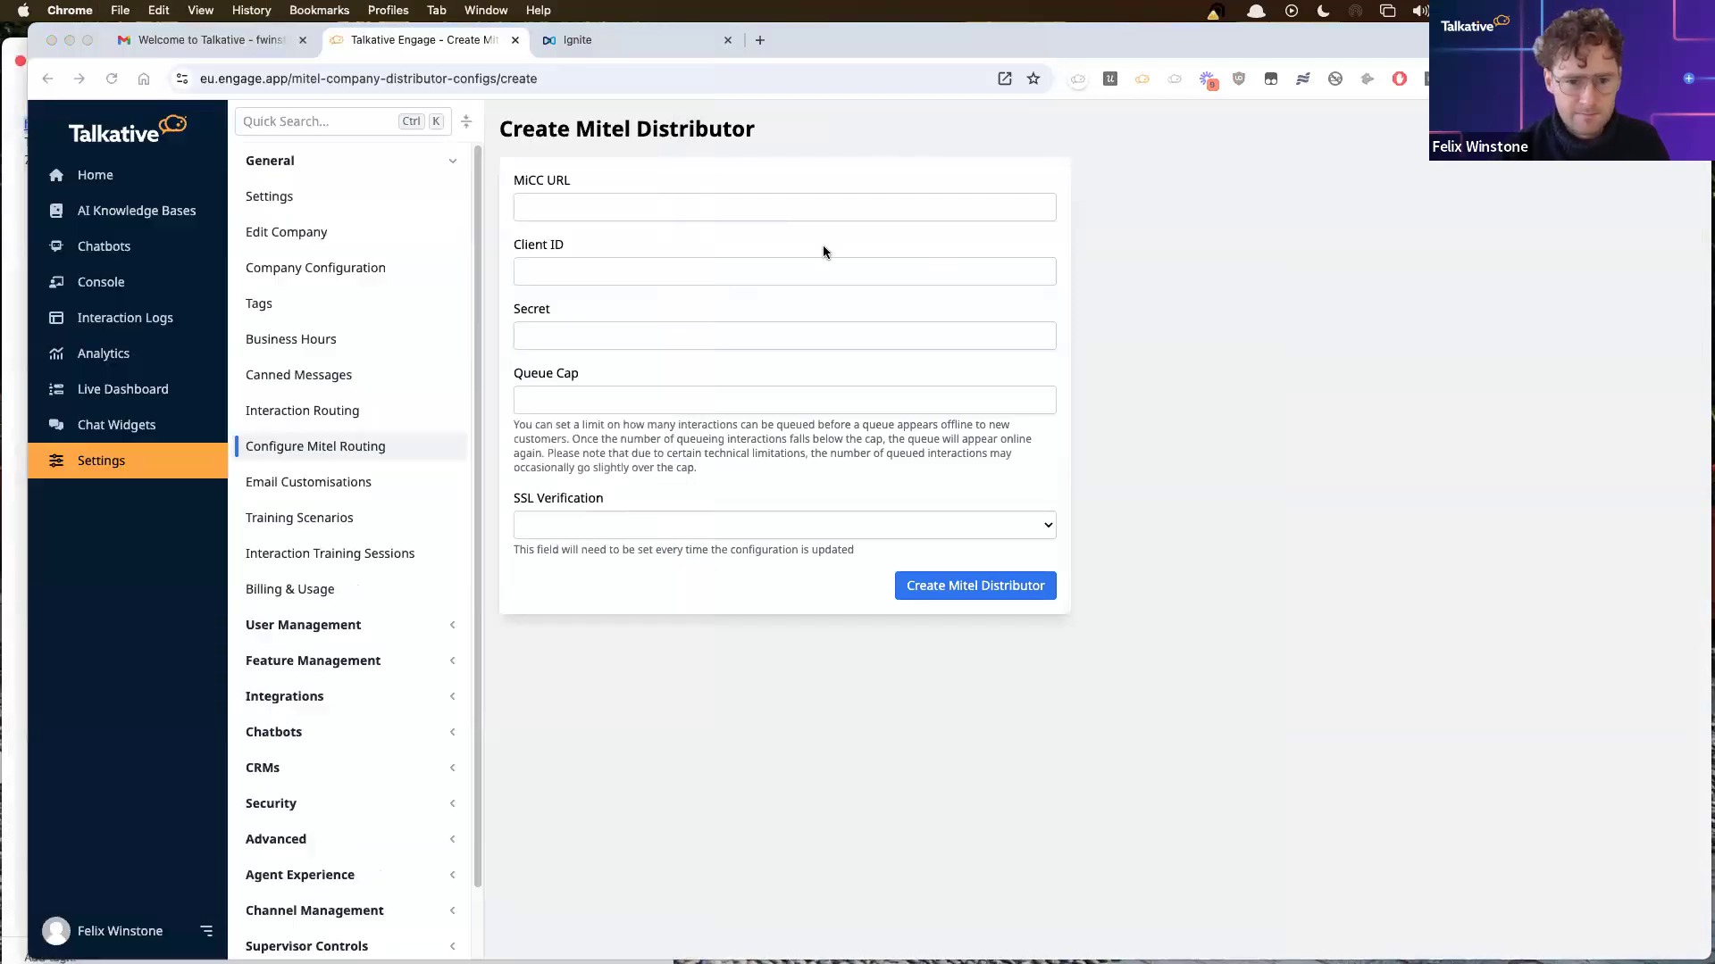
left_click(584, 209)
key("super+v")
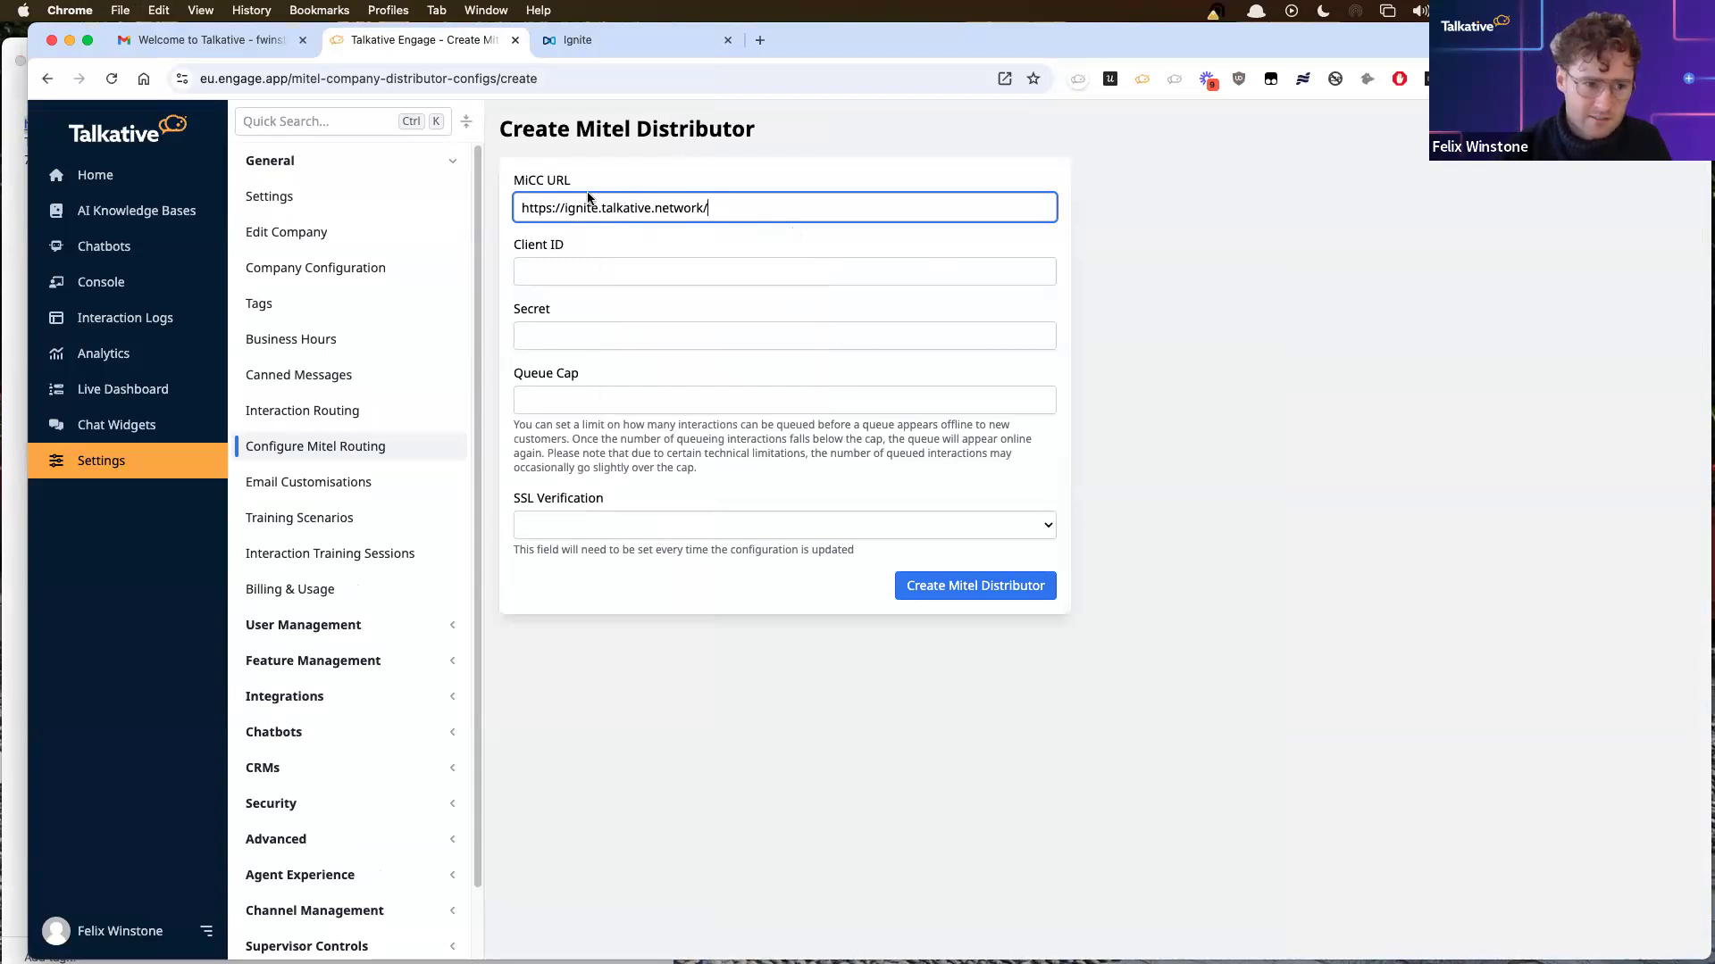
Step: Copy the client ID Talkative from the Simplenote note into the distributor's Client ID
left_click(3, 260)
left_click_drag(77, 141, 3, 140)
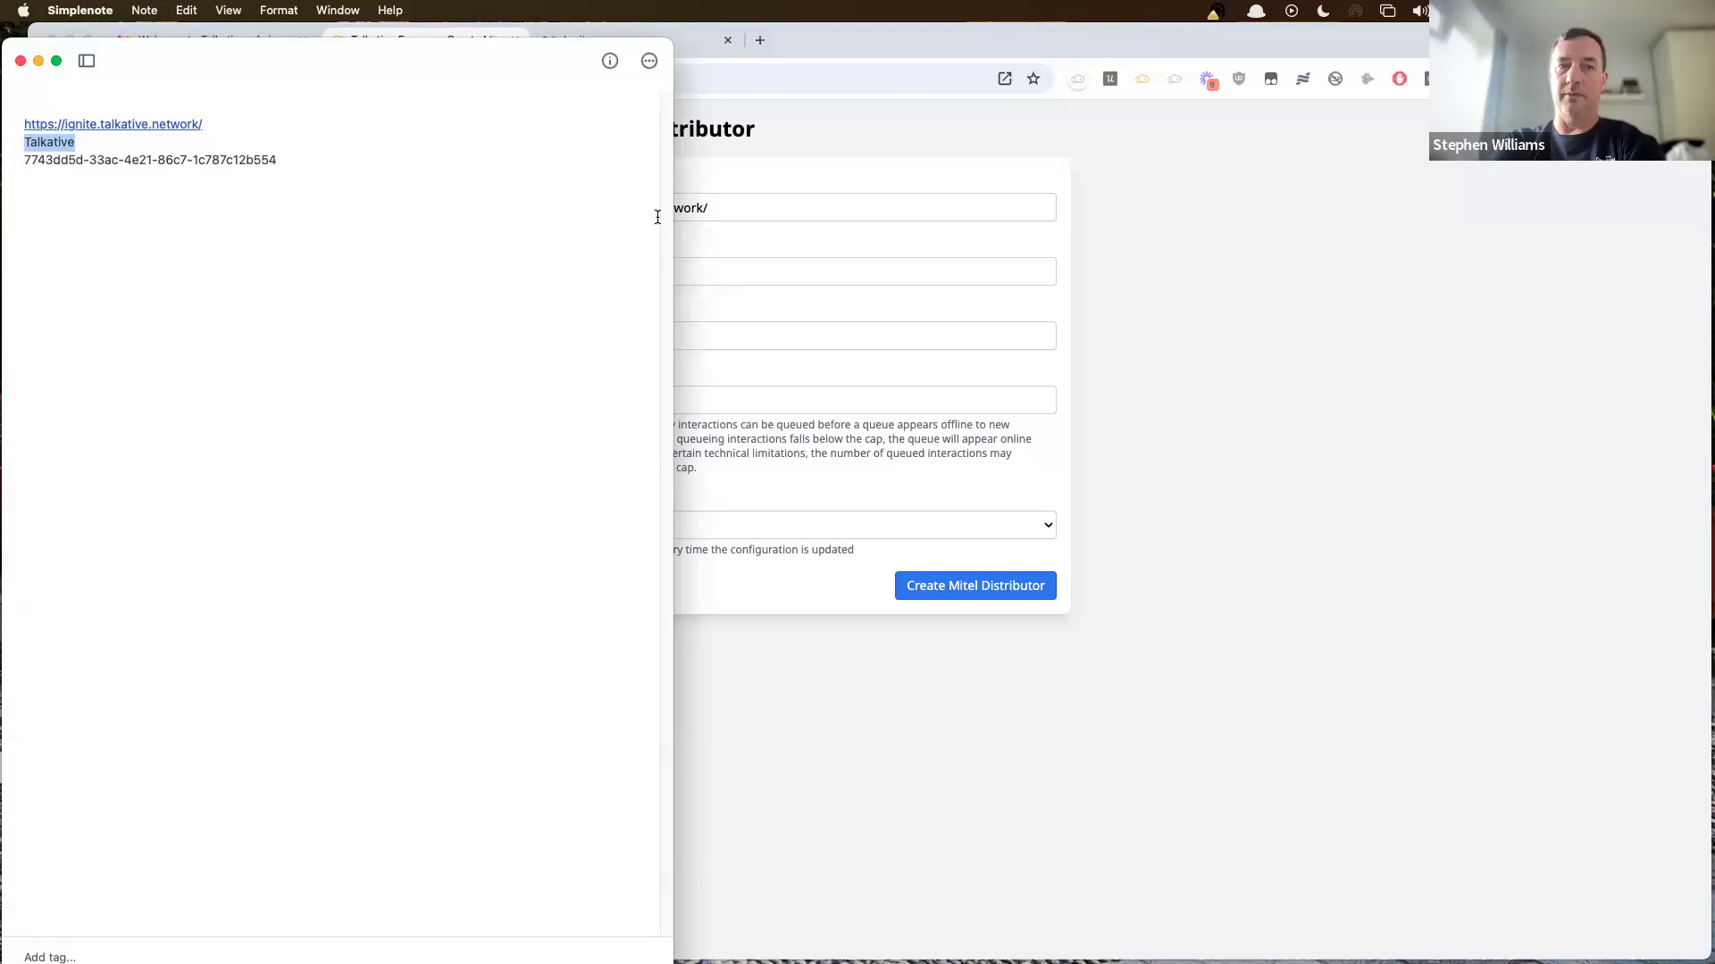
left_click(759, 246)
left_click(598, 275)
key("super+v")
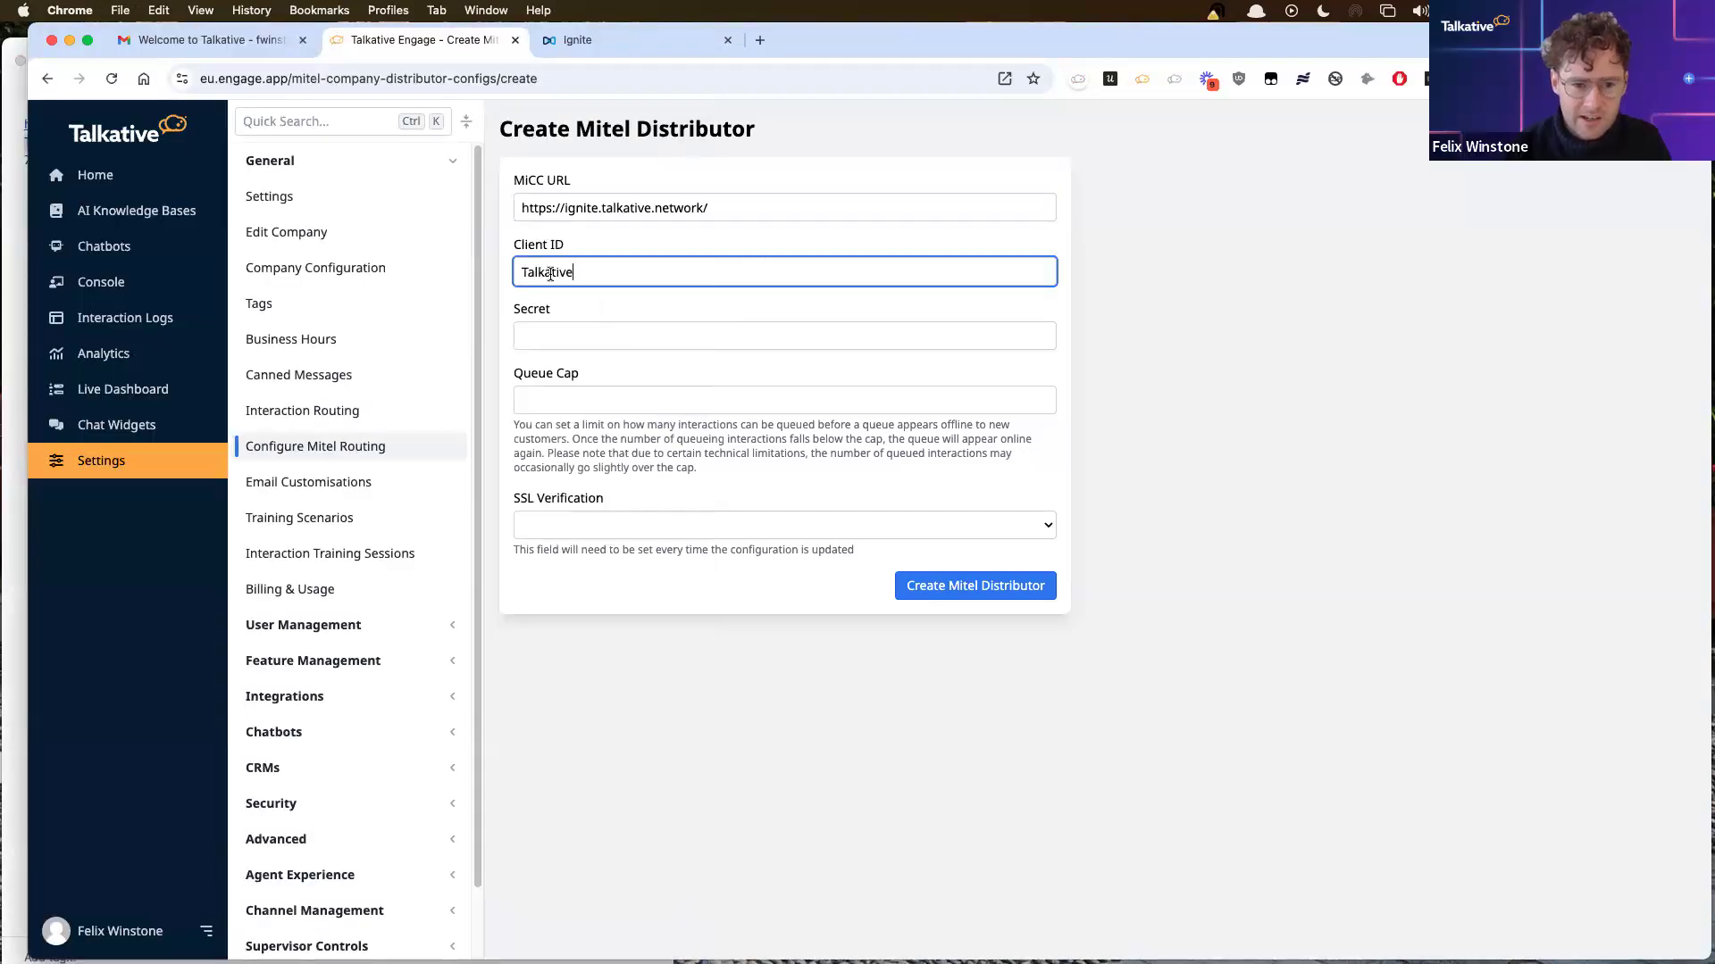
Step: Copy the client secret from the Simplenote note into the distributor's Secret
left_click(7, 288)
triple_click(254, 159)
key("super+c")
left_click(743, 284)
left_click(587, 327)
key("super+v")
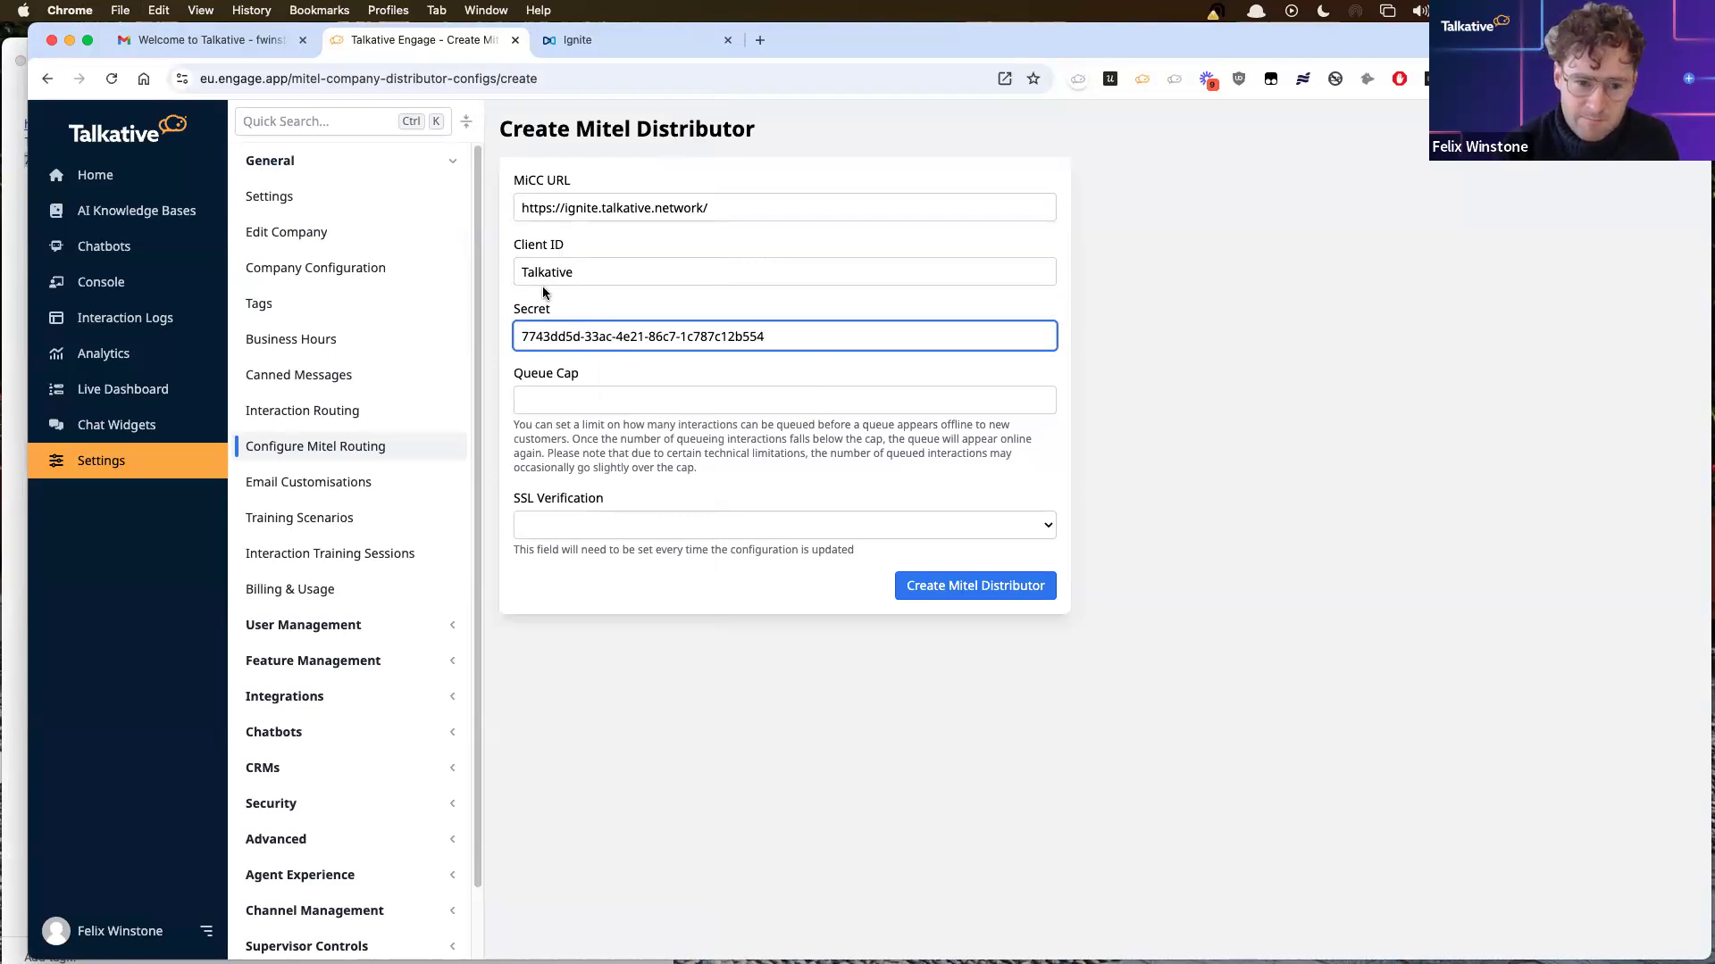
Step: Create the Mitel distributor with a queue cap of 100 and SSL verification set to Verify, and reopen its routing configuration
left_click(570, 404)
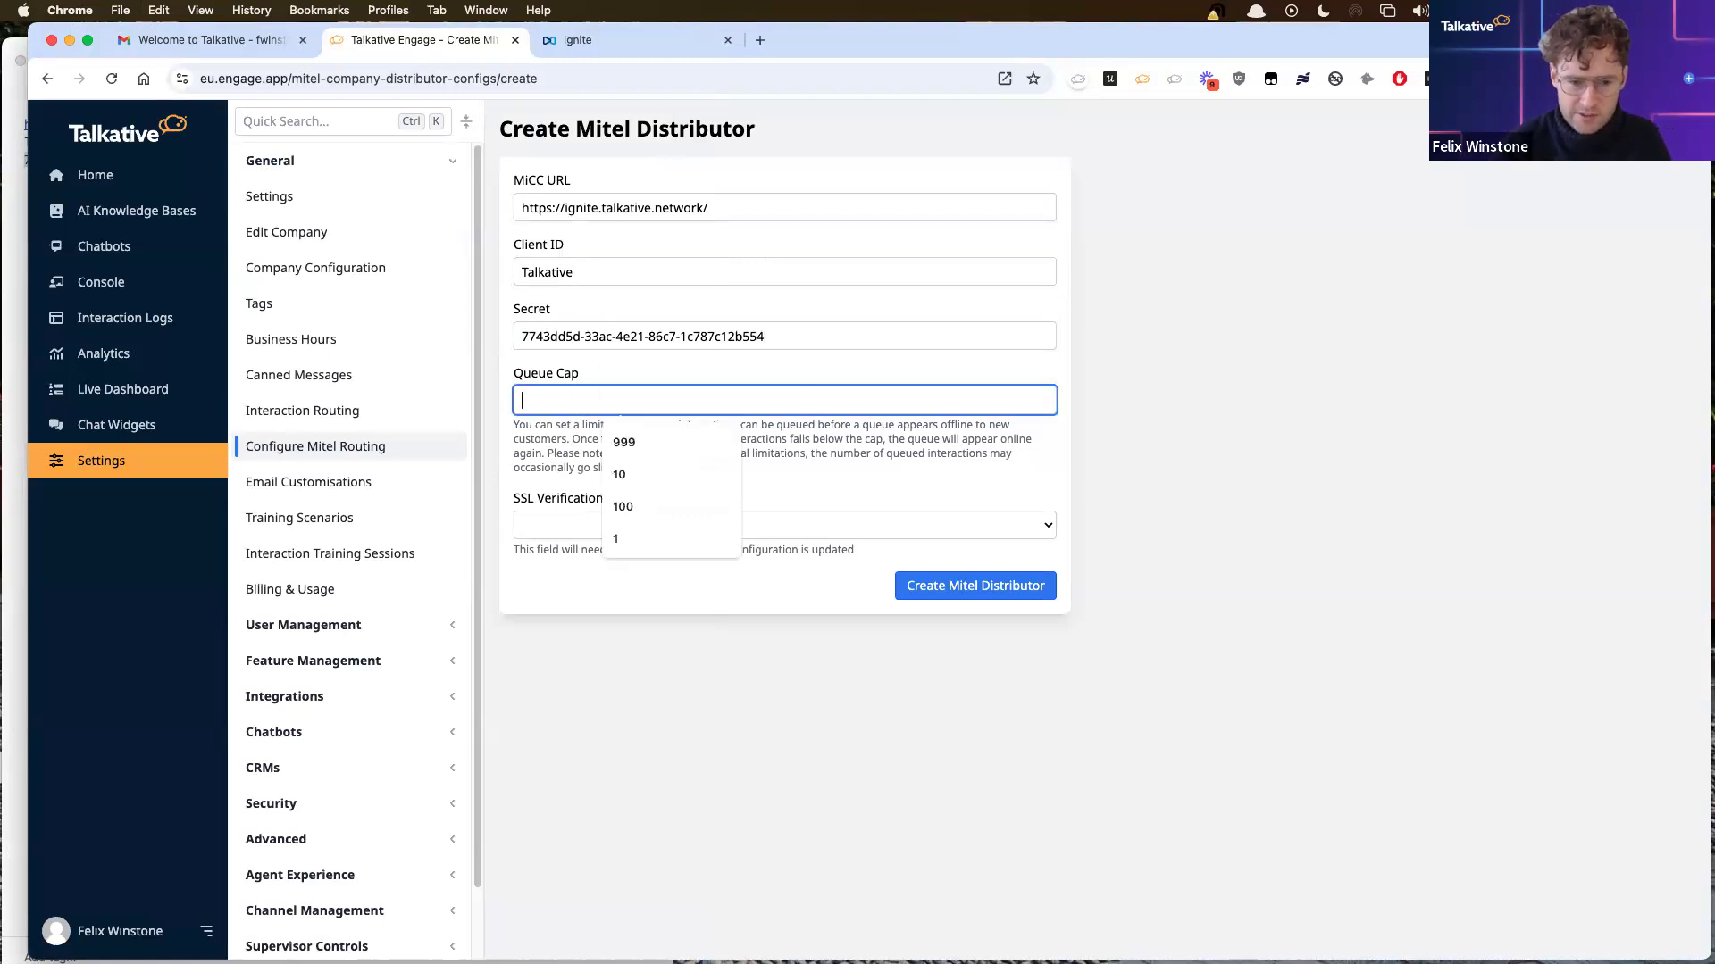
left_click(622, 506)
left_click(624, 478)
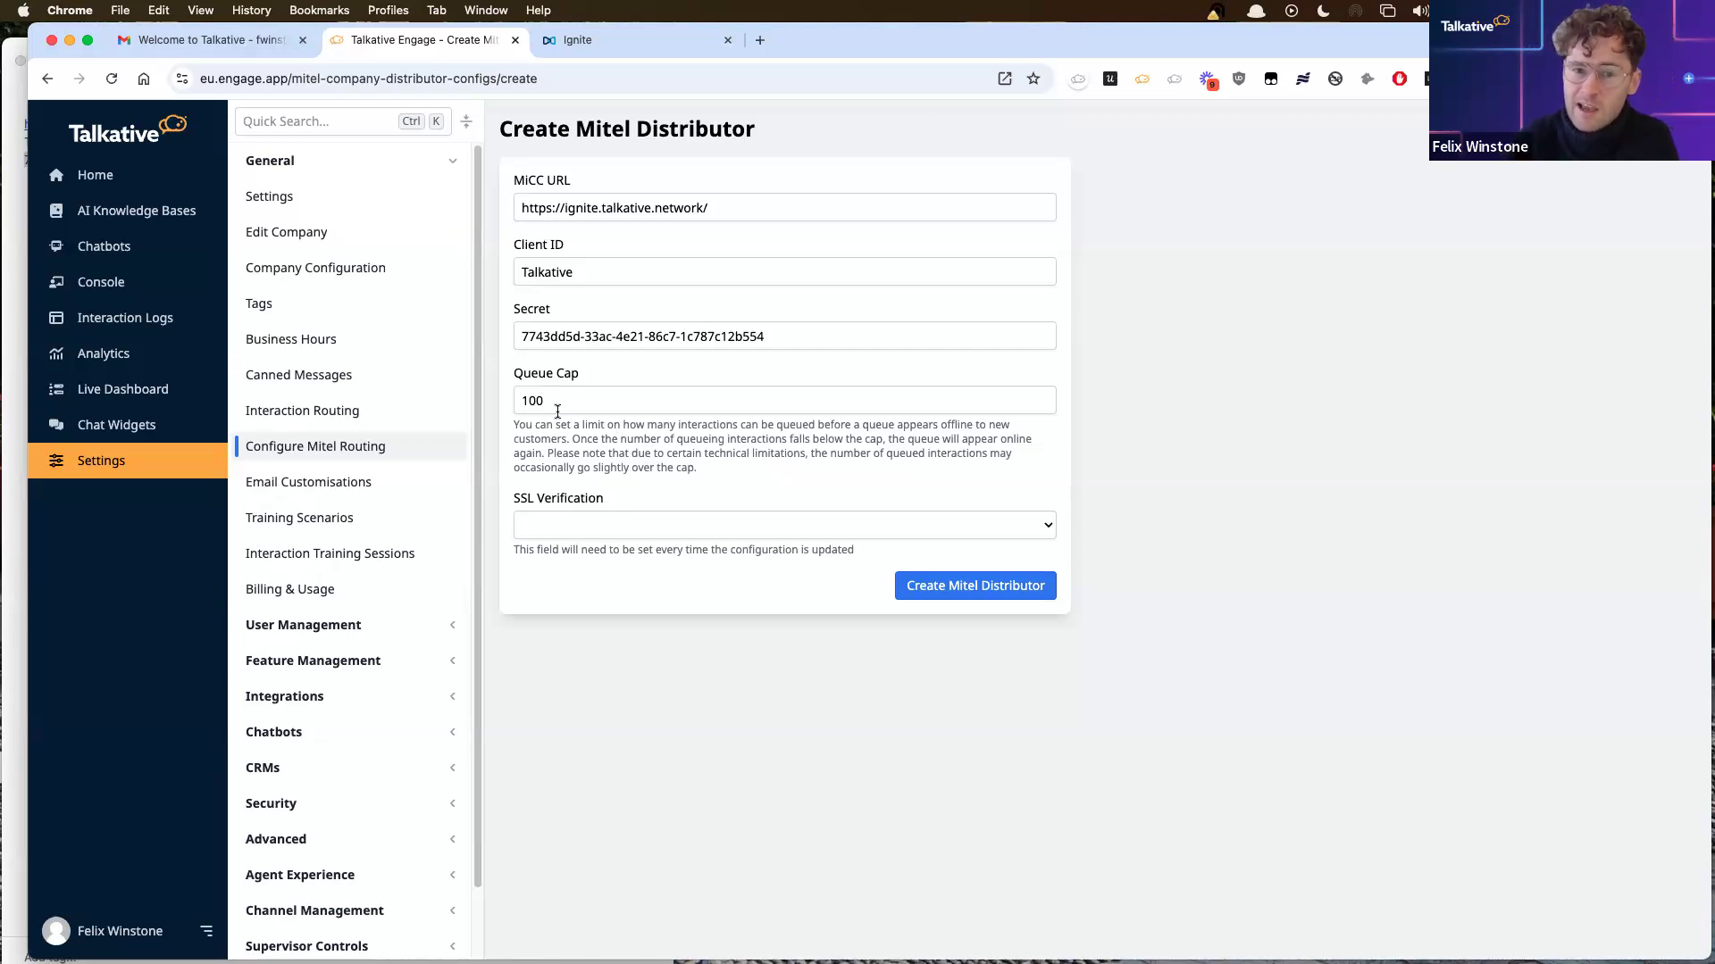
left_click(558, 523)
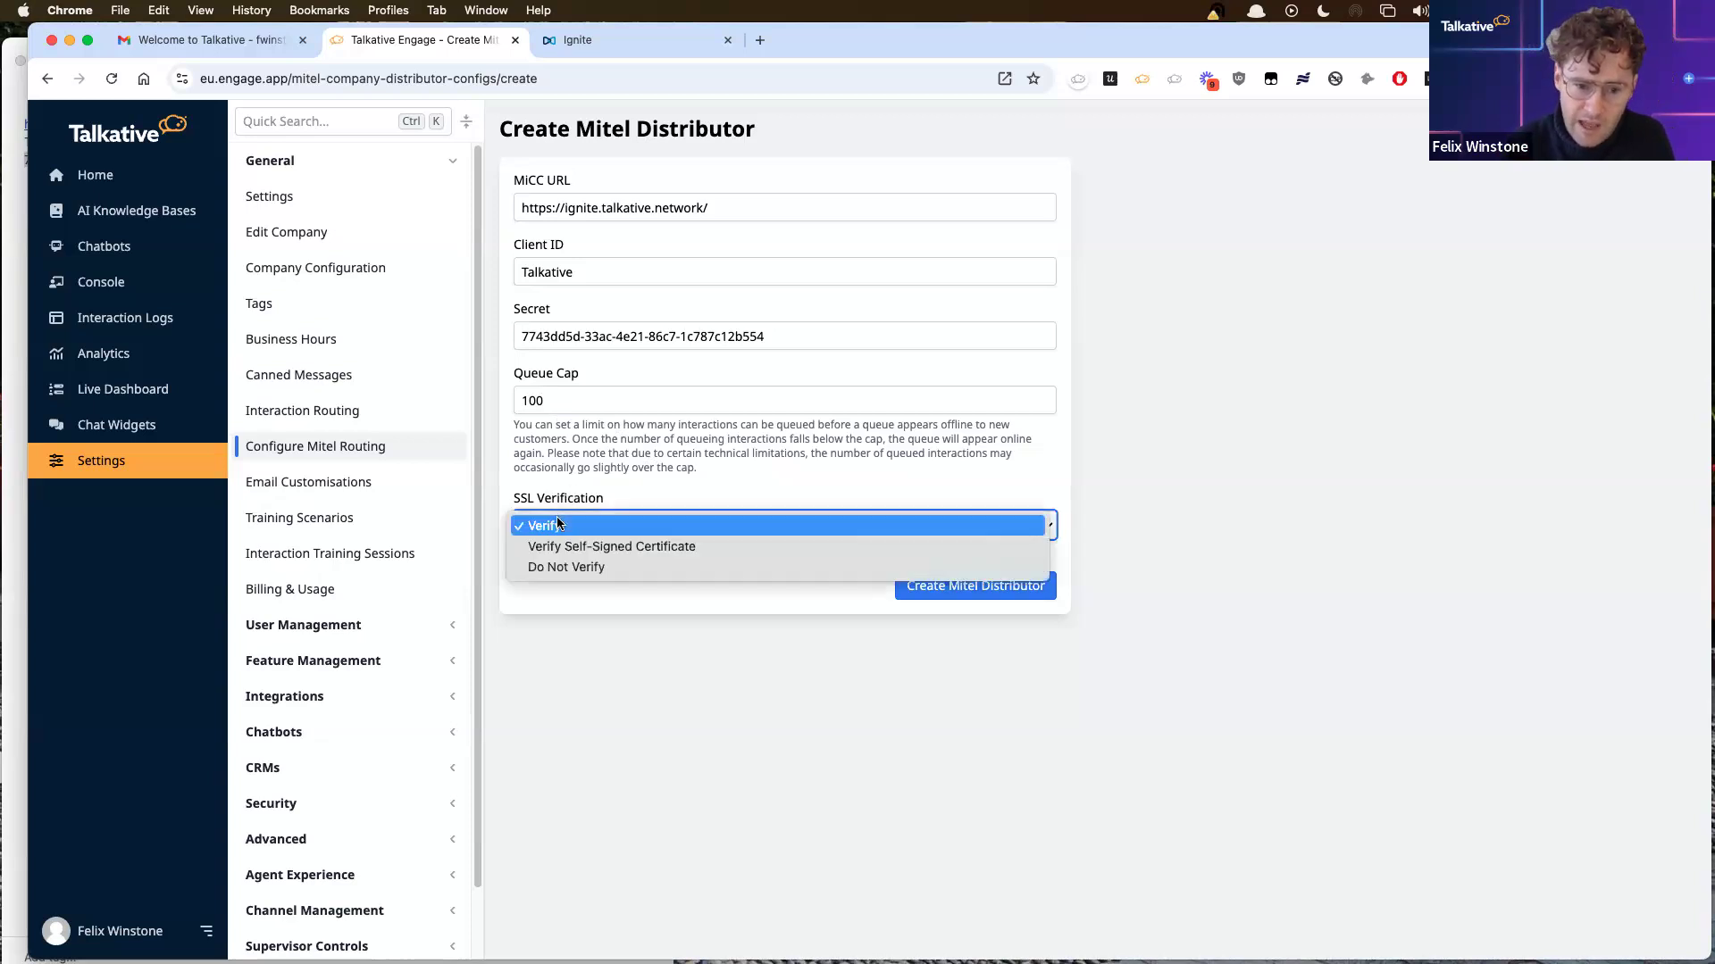
left_click(618, 525)
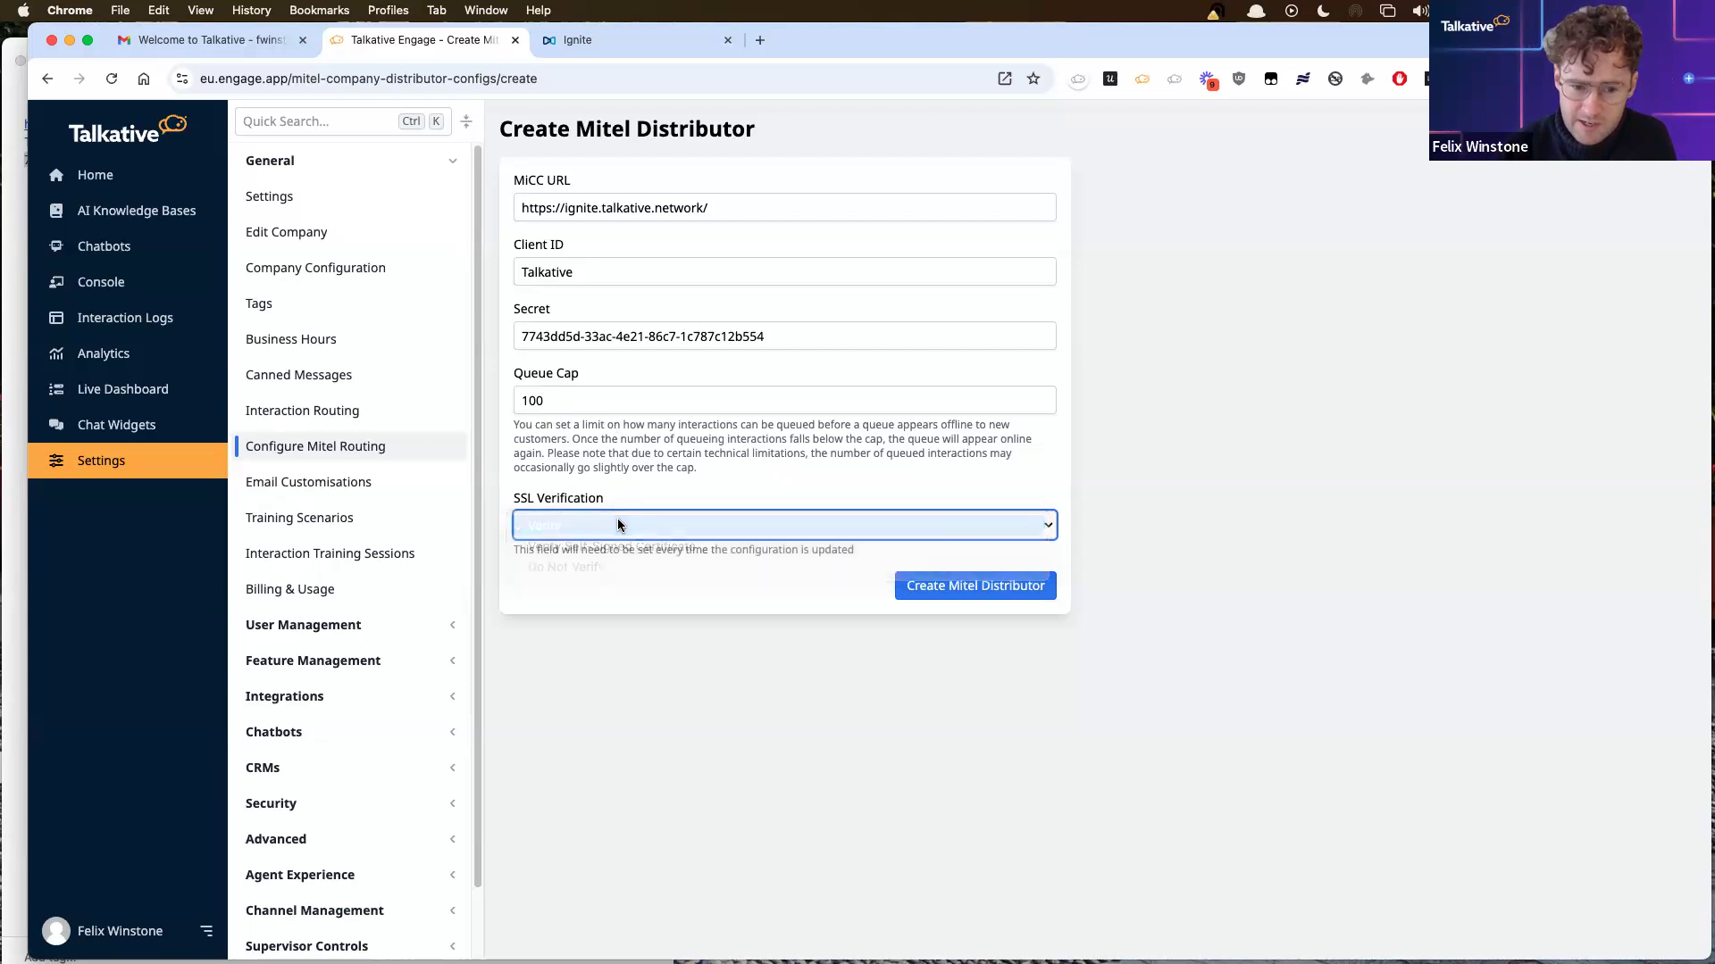
left_click(949, 585)
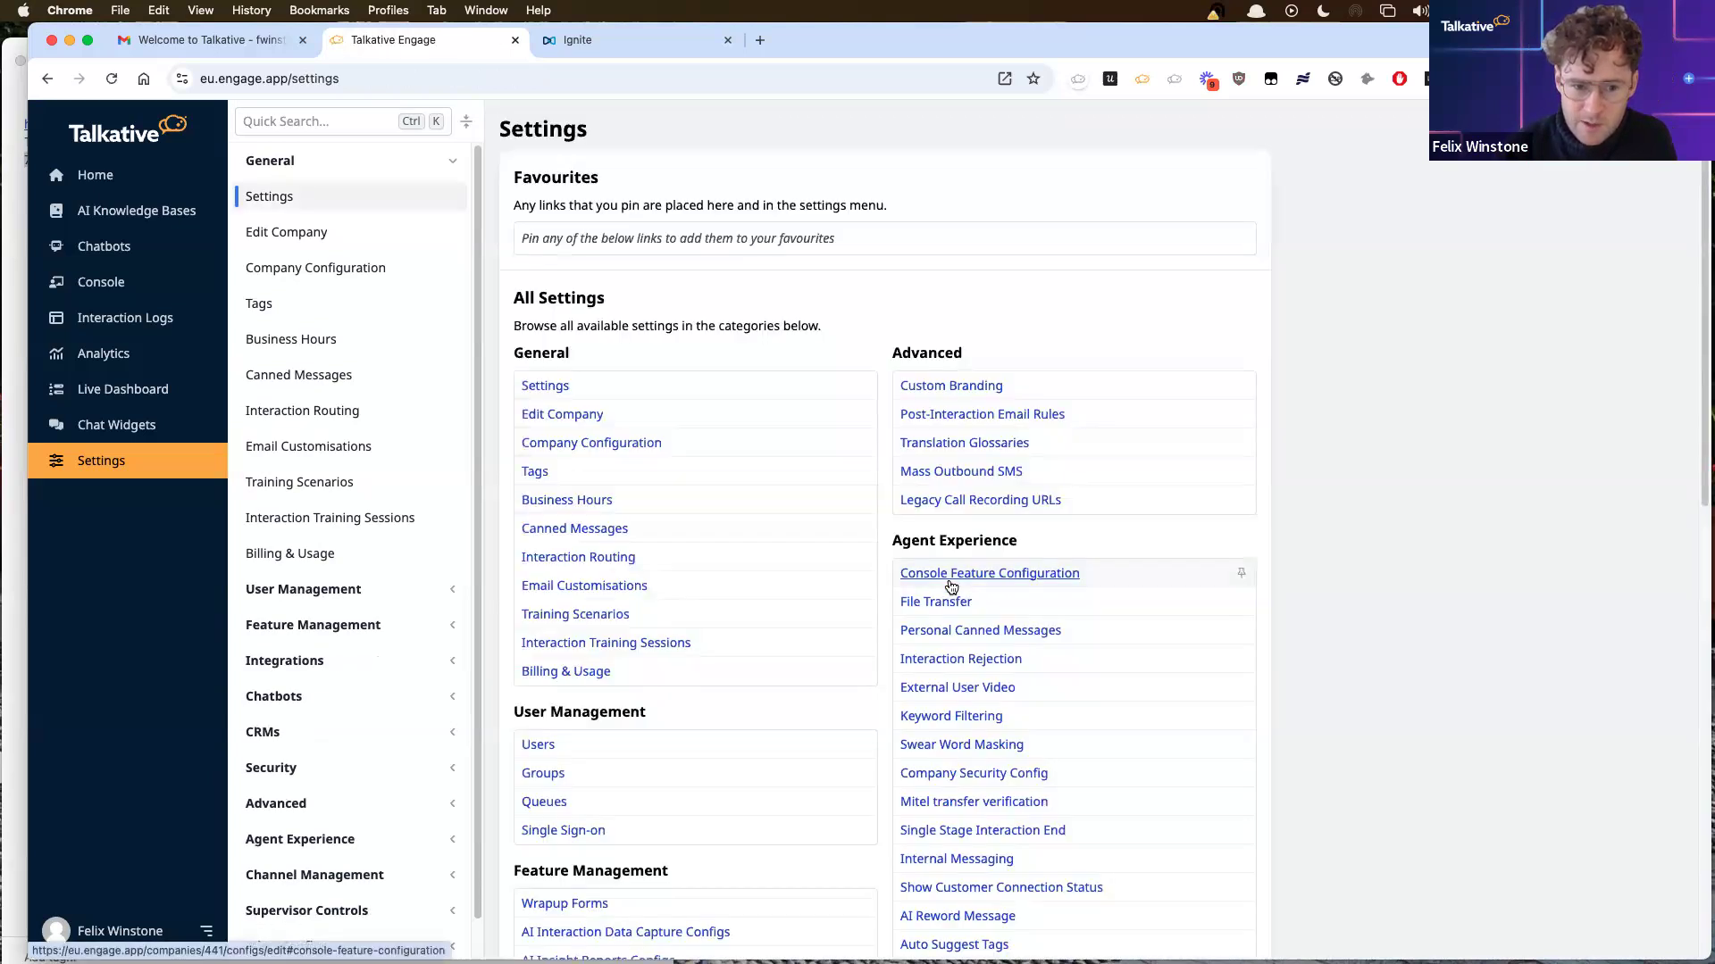
left_click(289, 409)
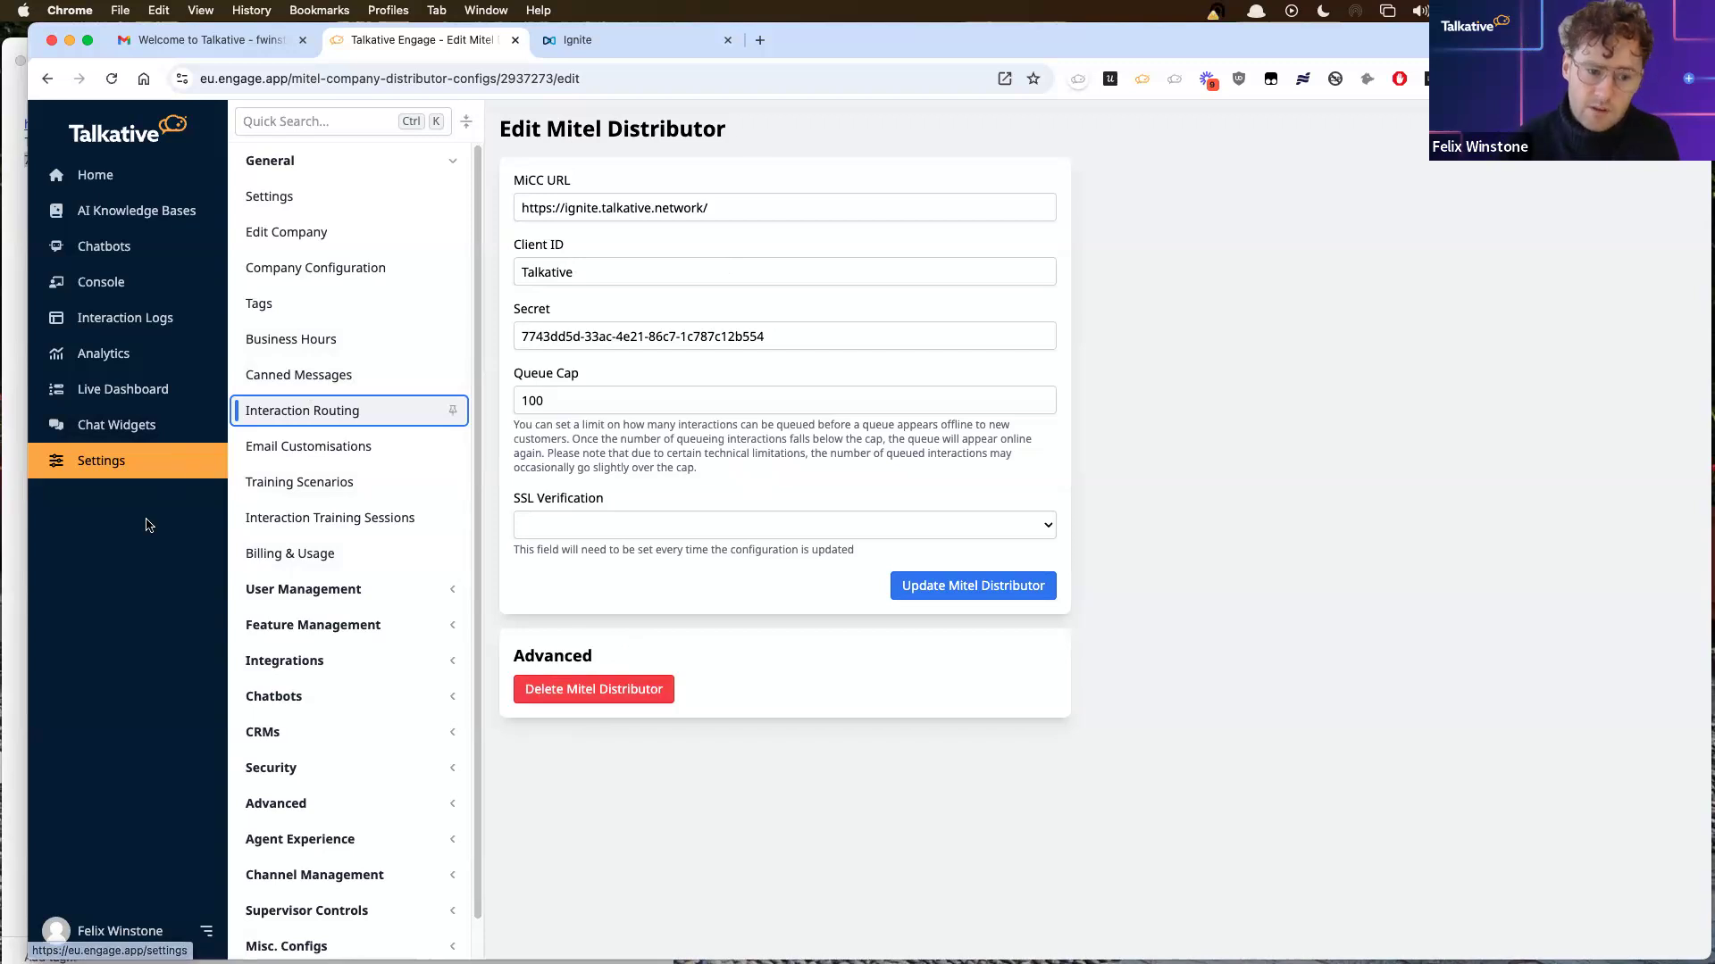
Step: Search the settings for the queue management page and open Chat Queue for editing
left_click(295, 124)
type("queue")
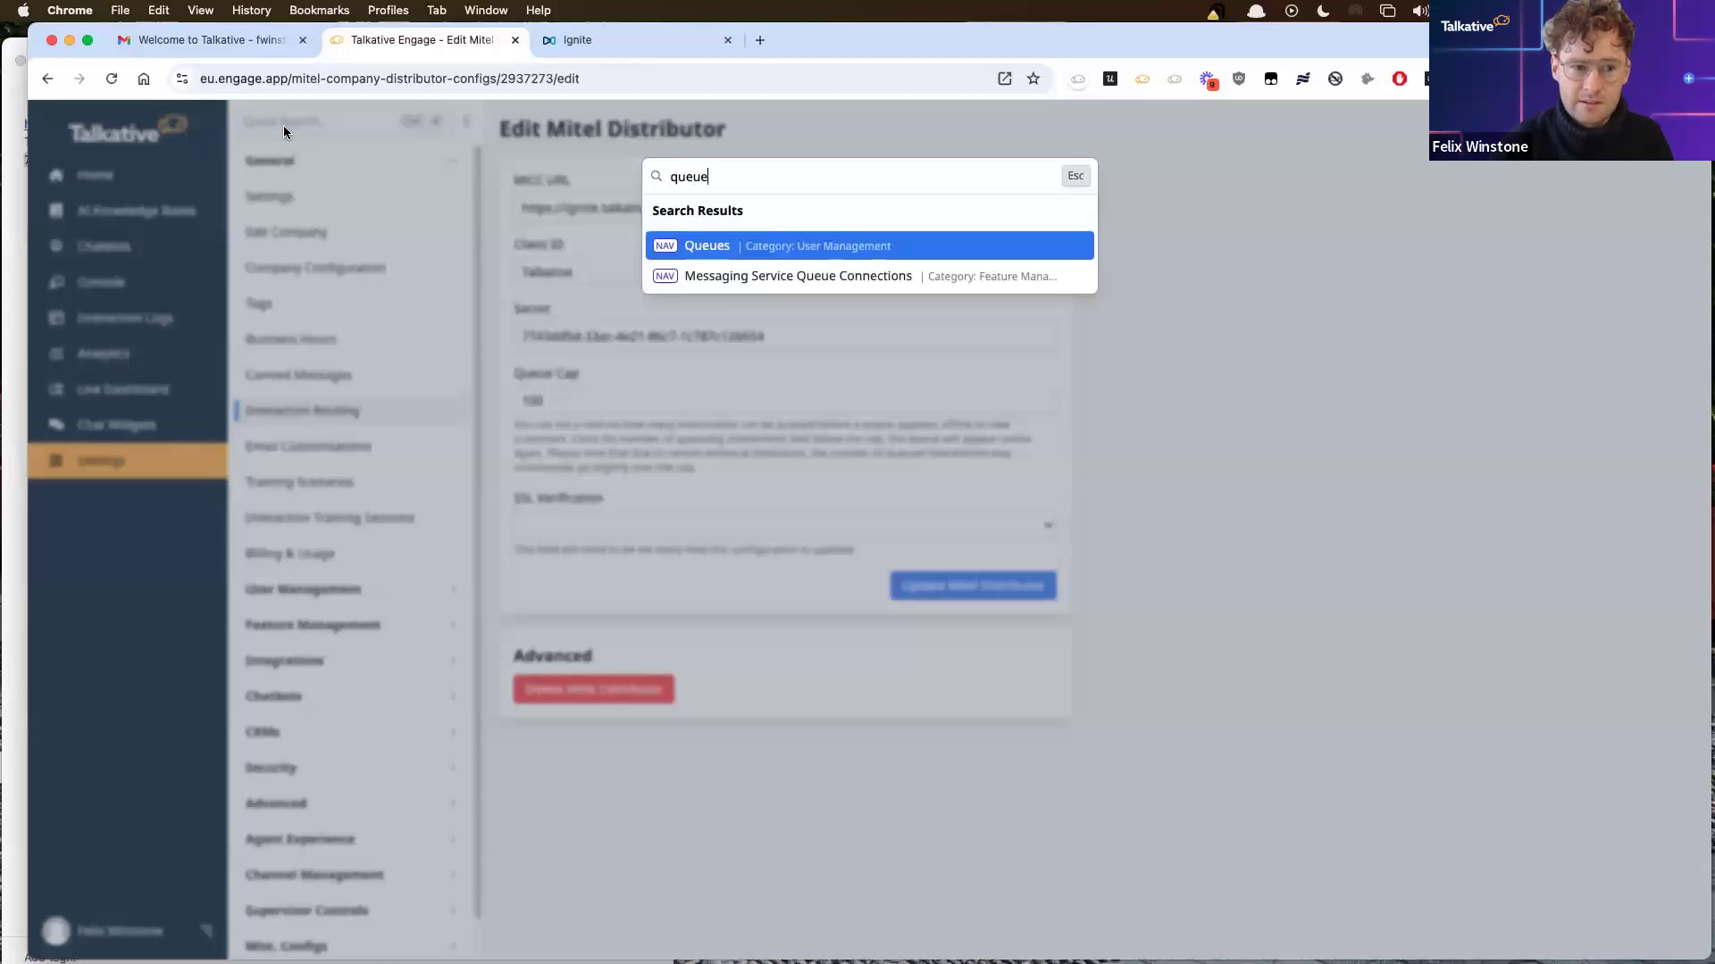
left_click(720, 247)
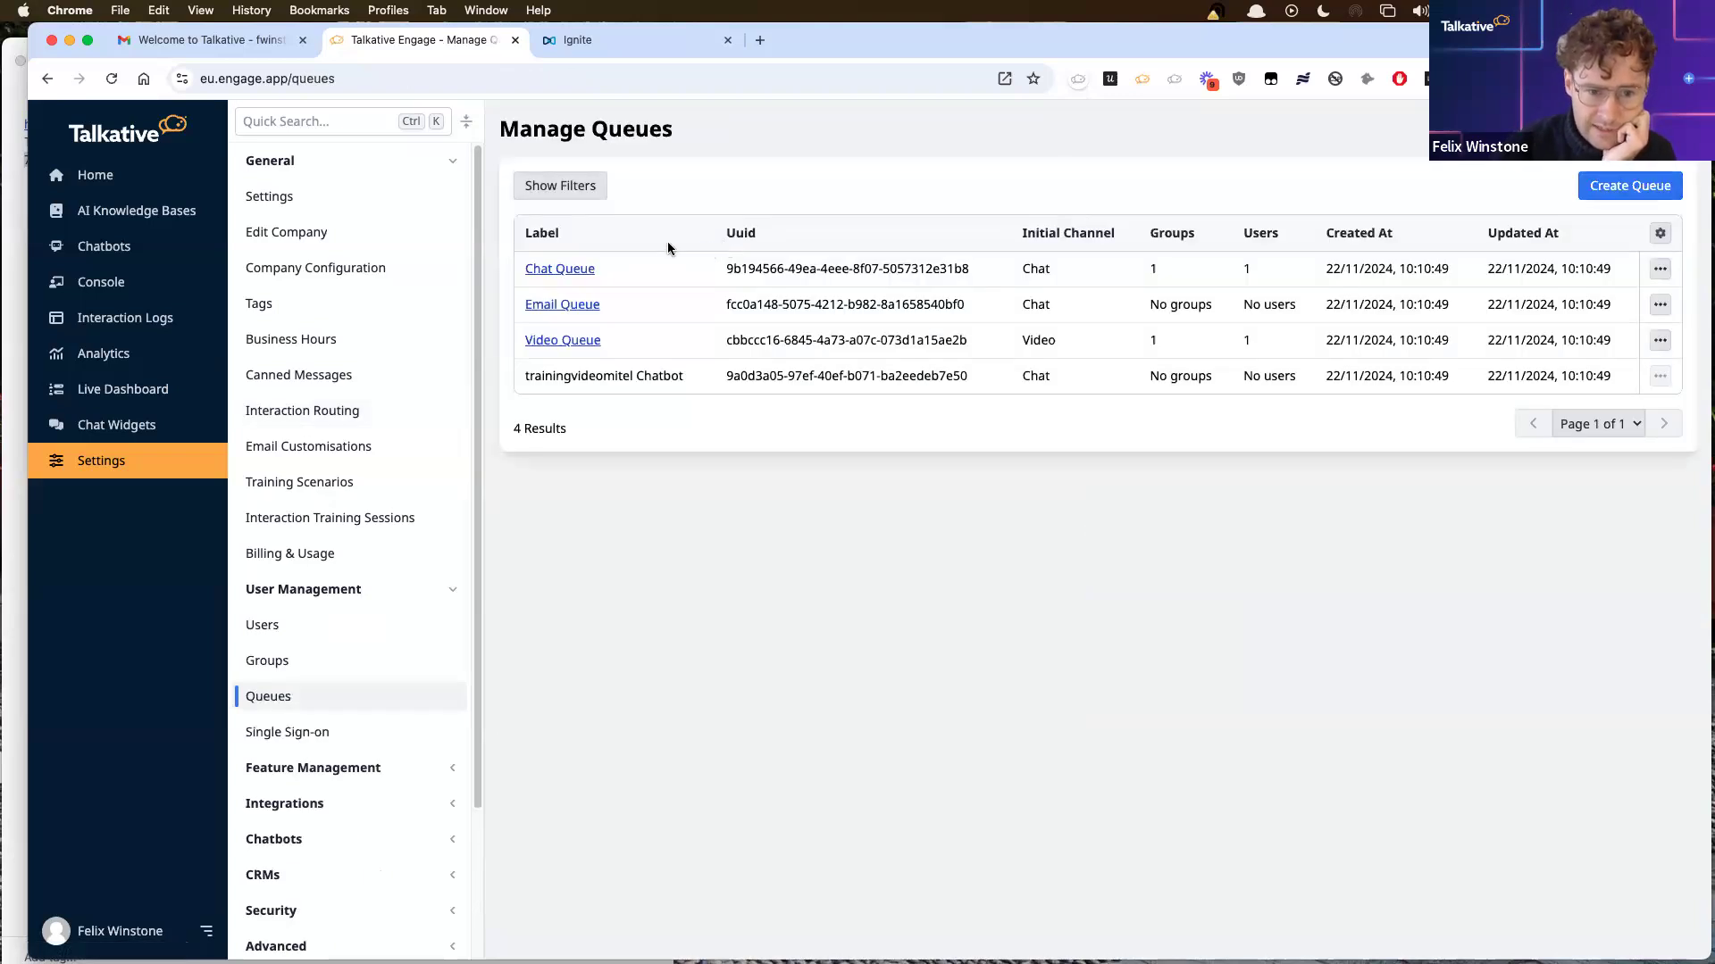
left_click(561, 270)
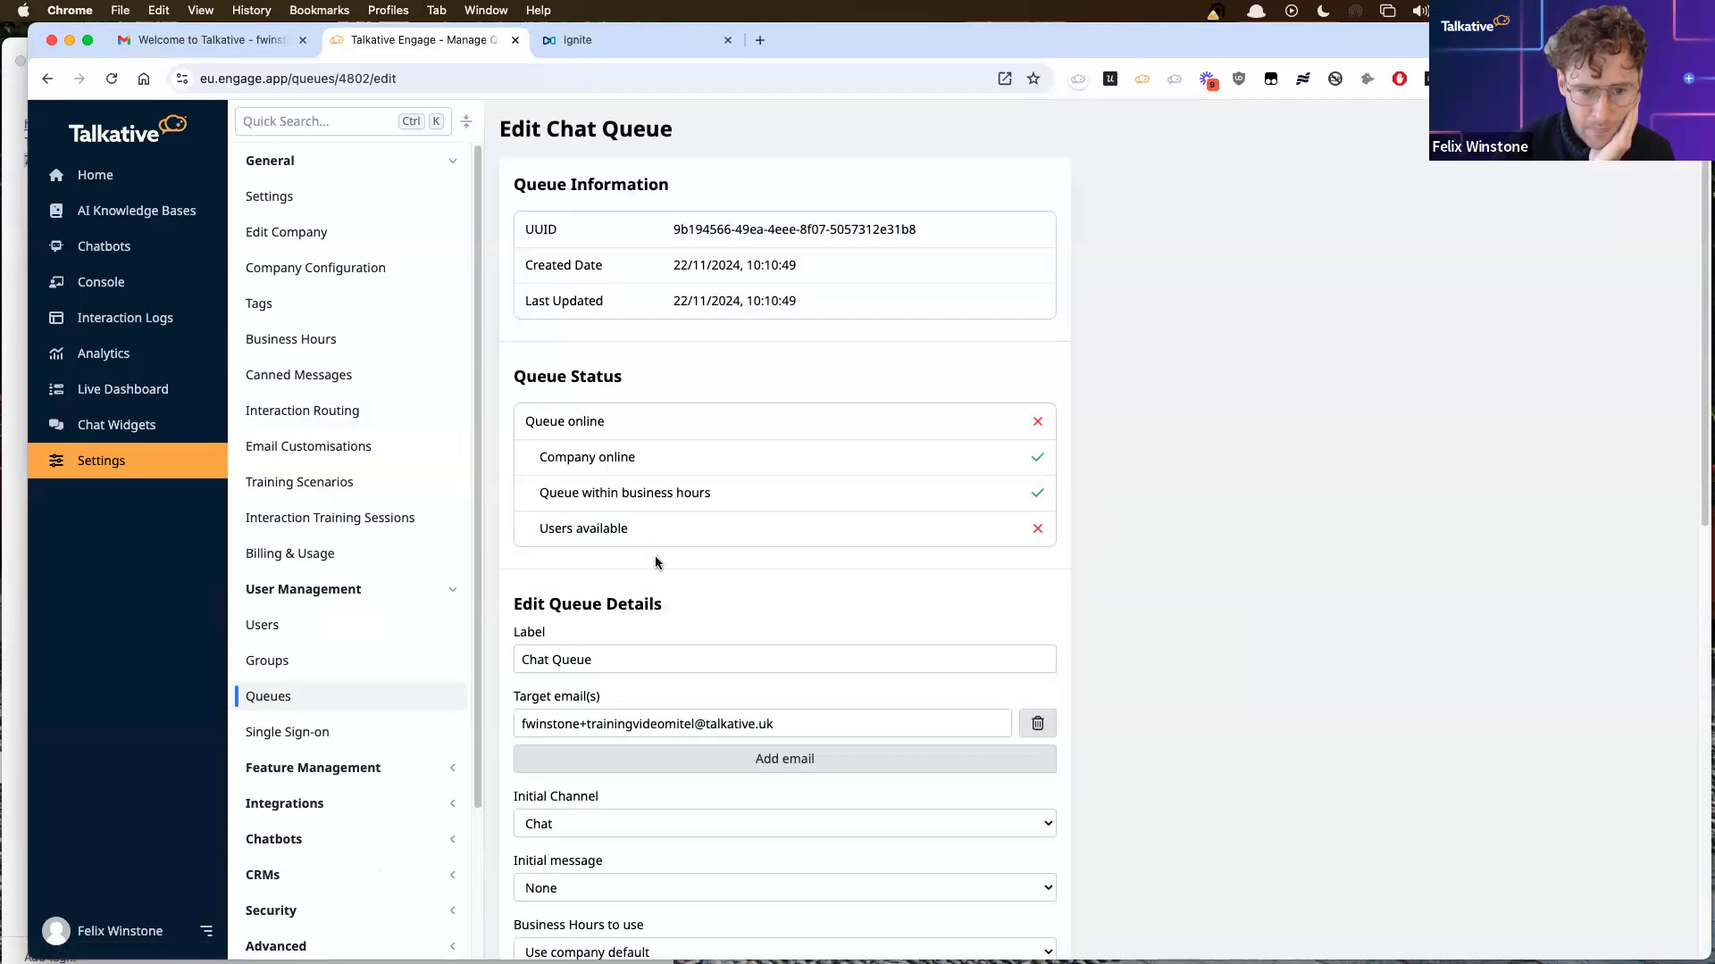
Step: Route Chat Queue's chats to the Mitel queue OMQ2 and save the distributor settings
scroll(656, 563, "down", 7)
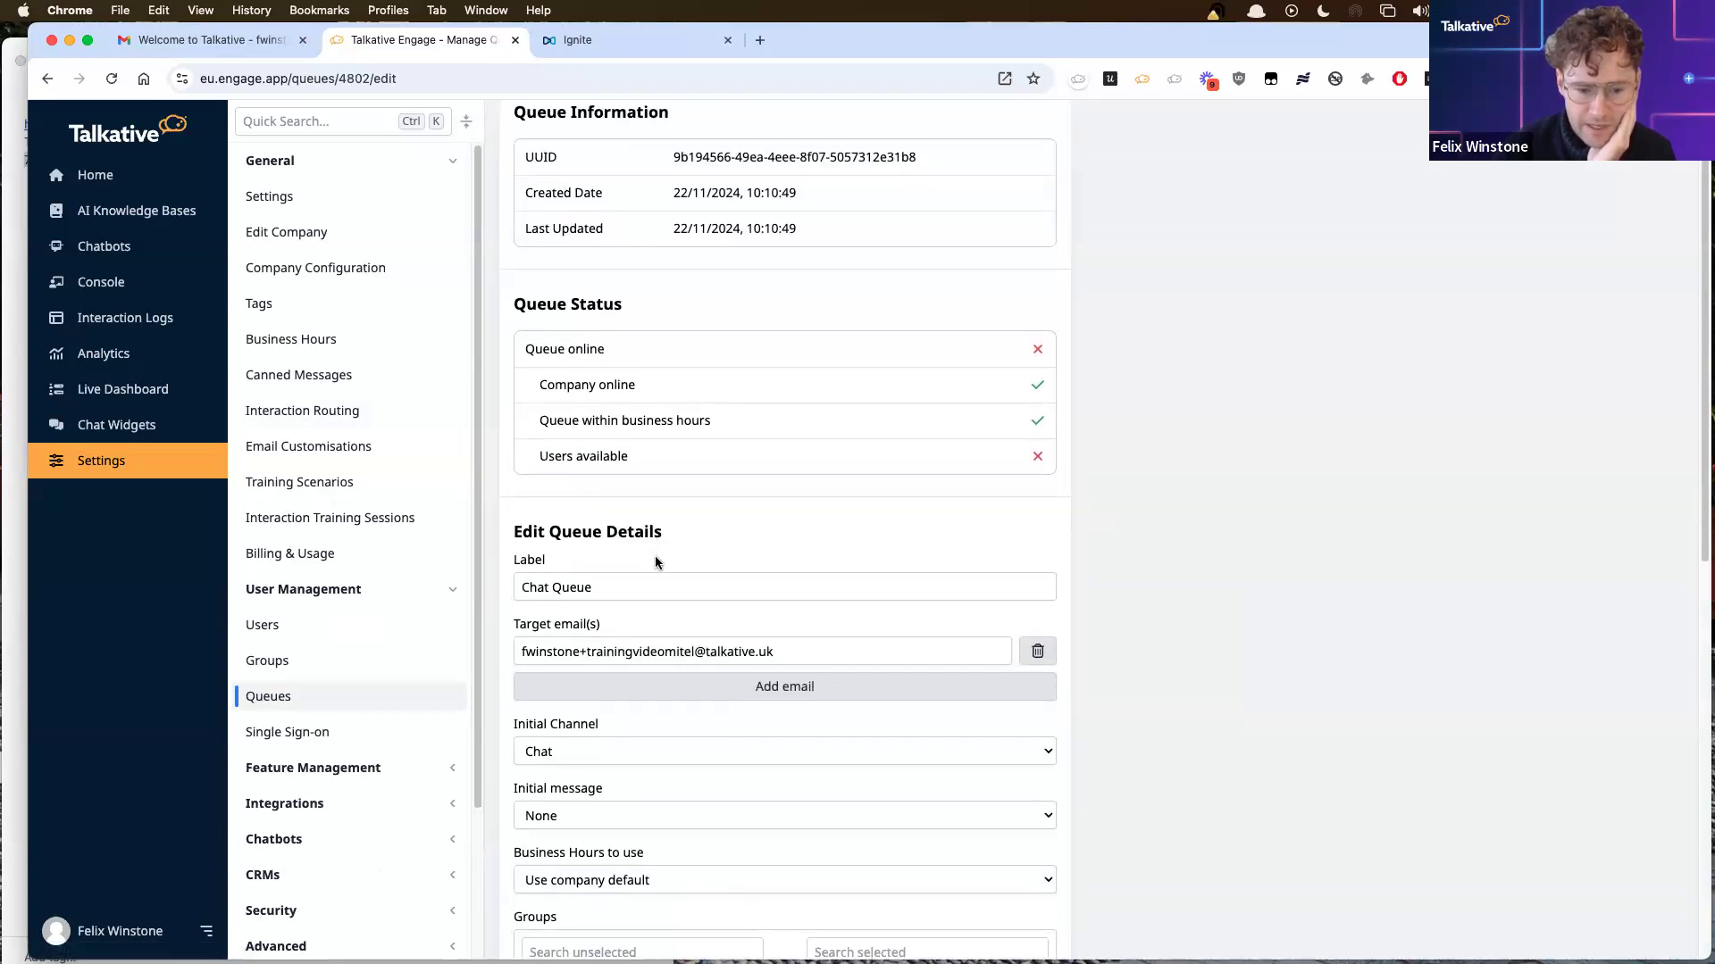
scroll(656, 562, "down", 3)
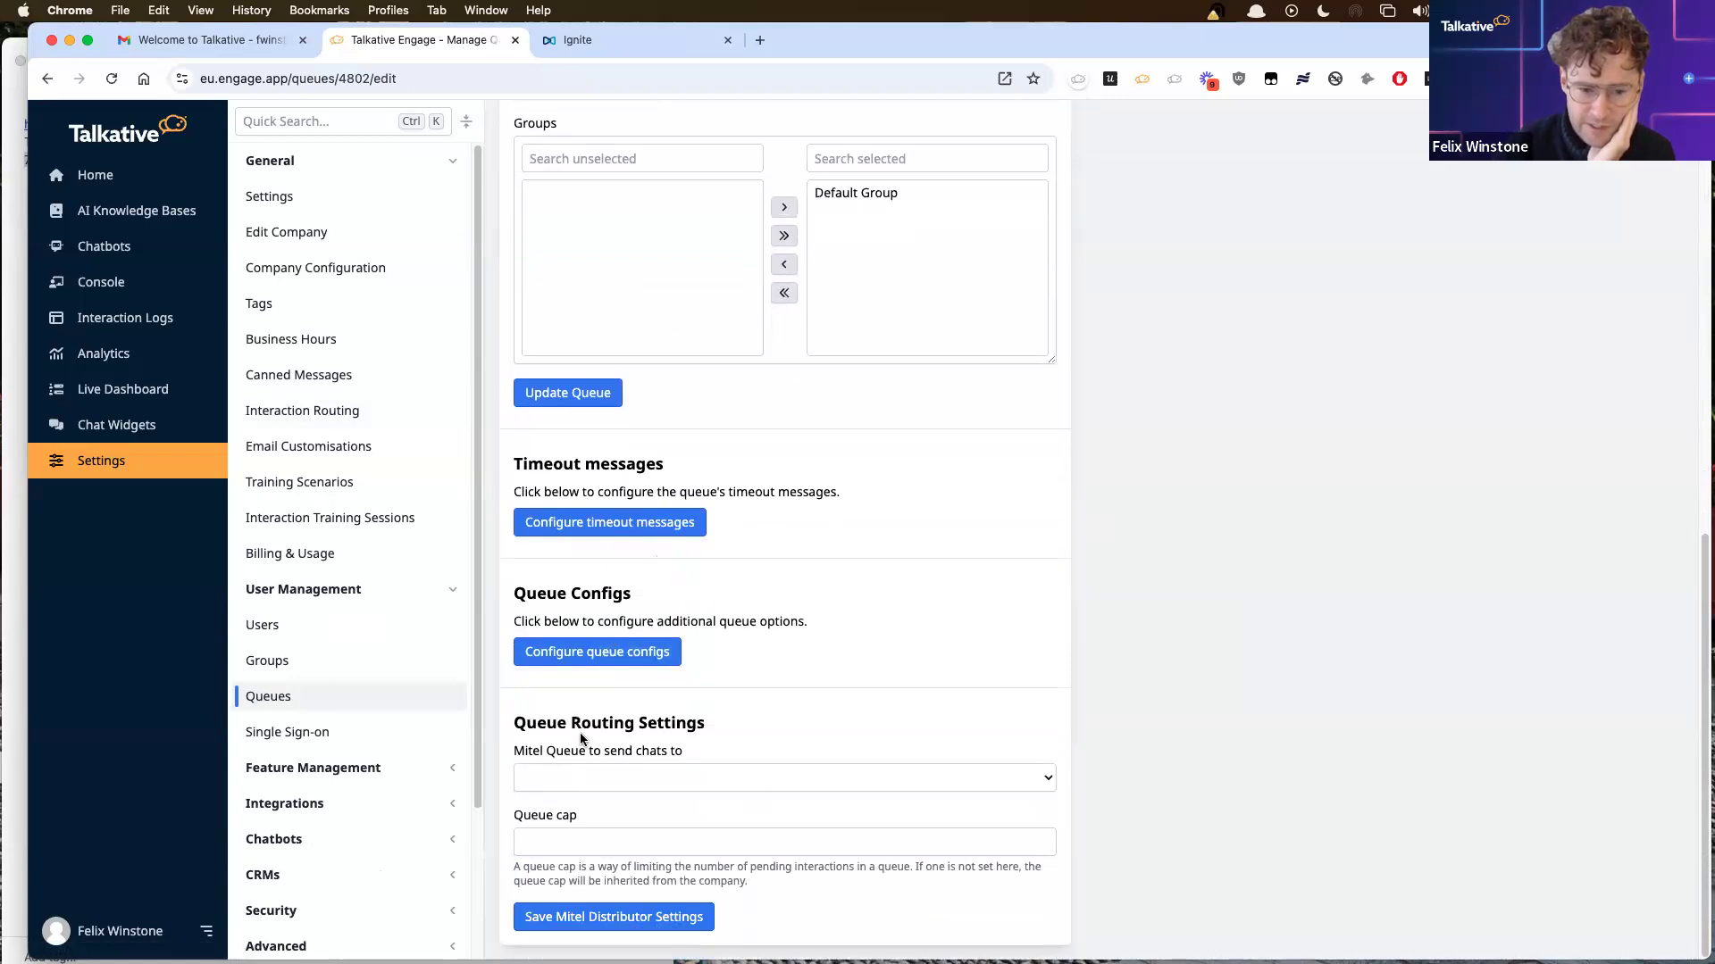
left_click(565, 783)
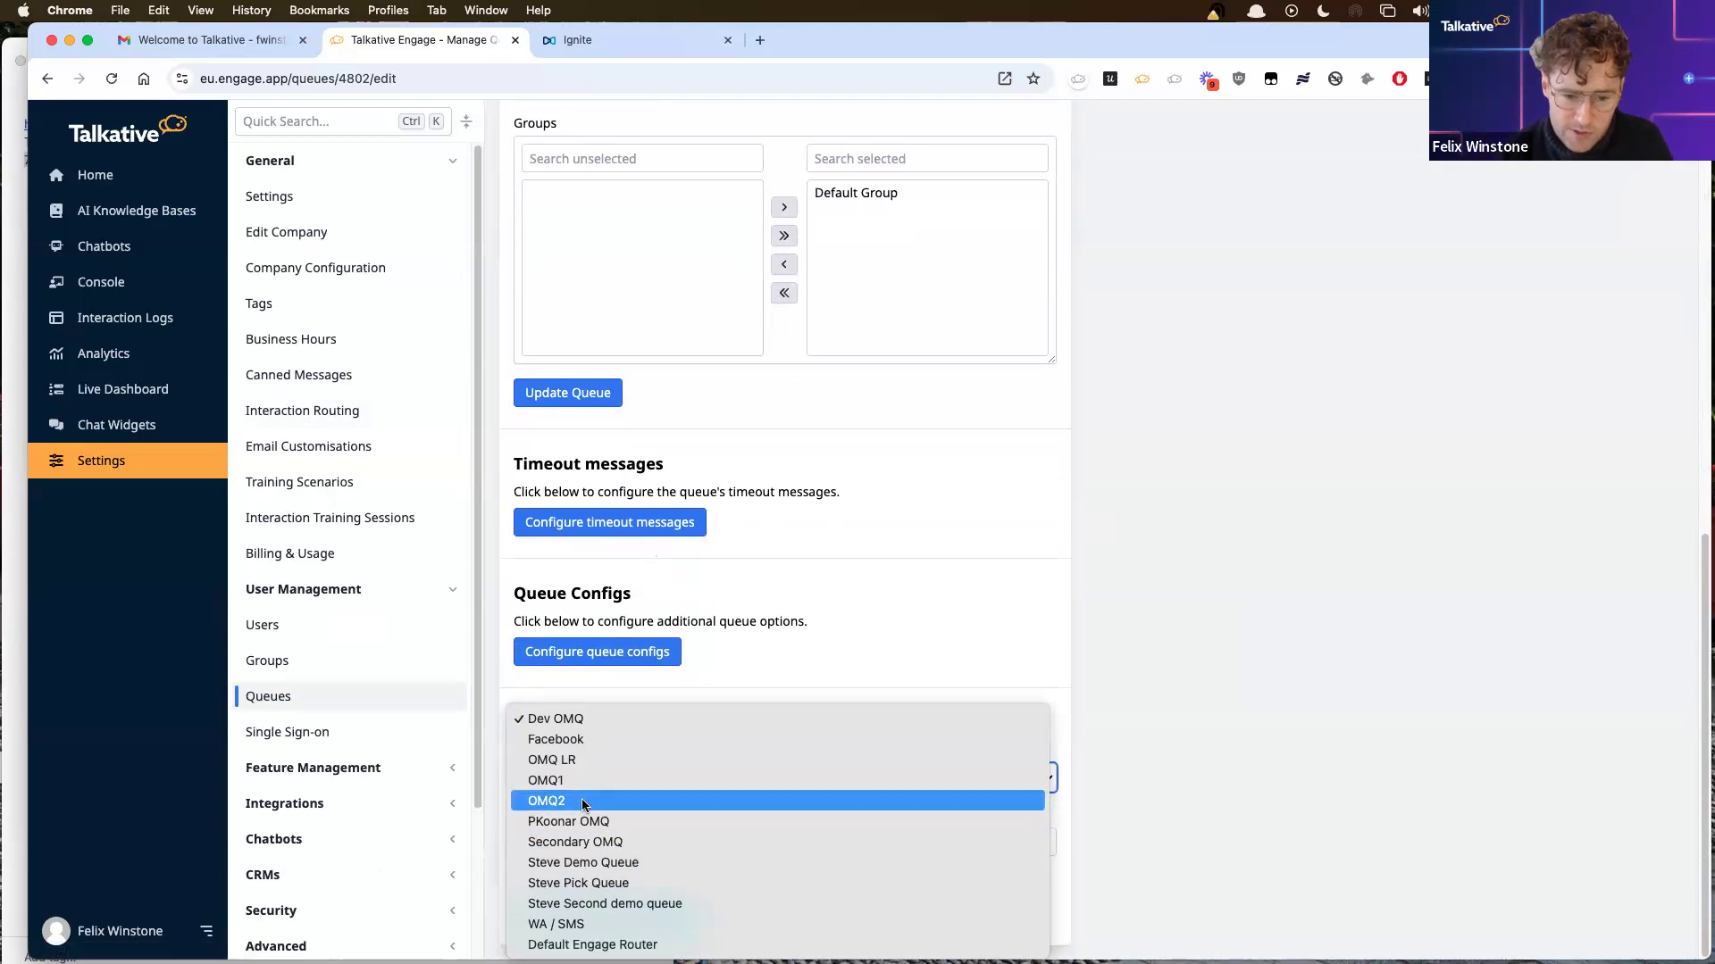
left_click(581, 801)
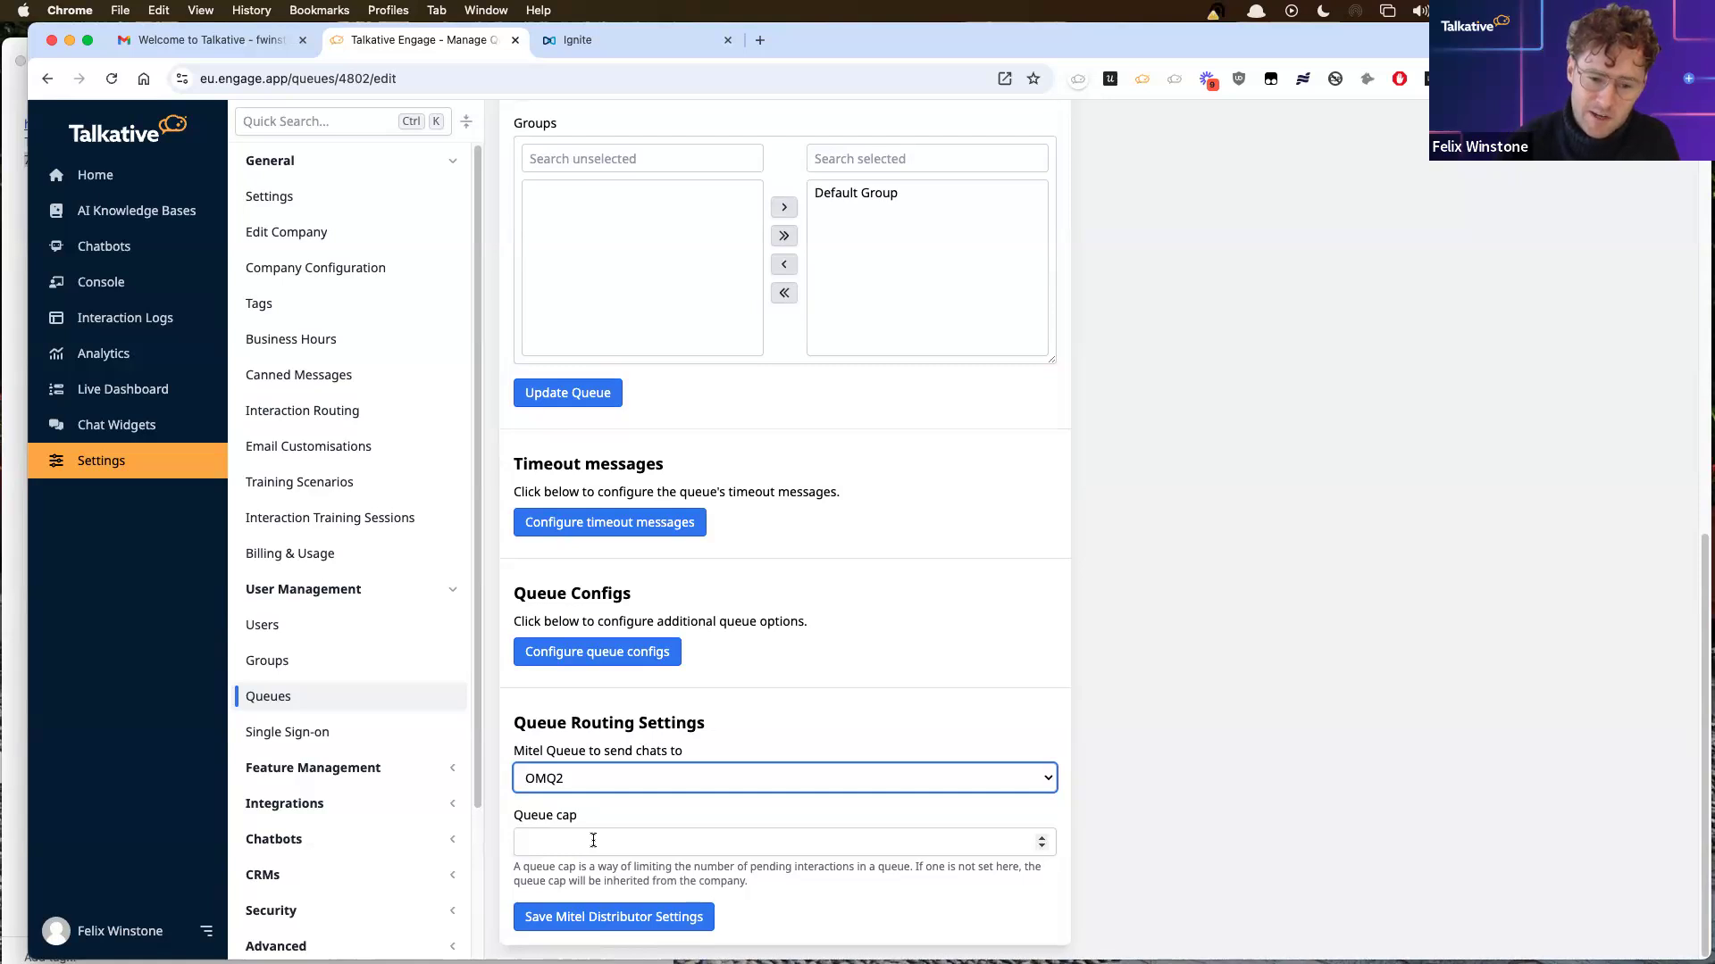
left_click(587, 915)
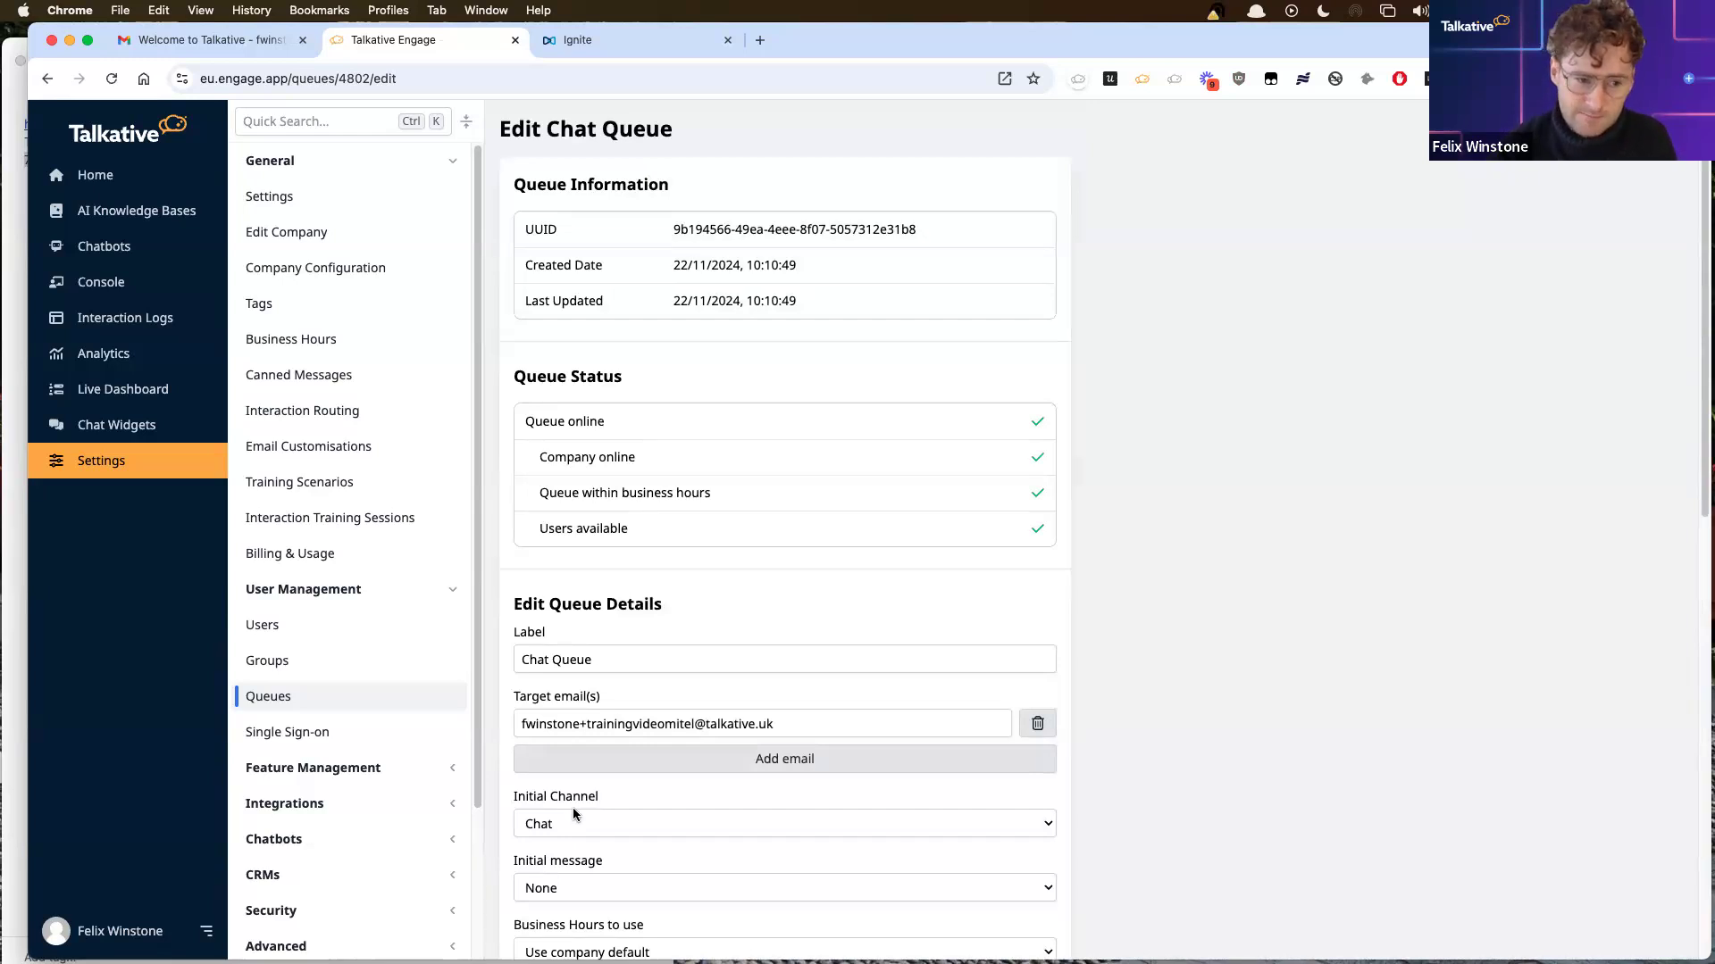
Step: Start the chat widget wizard, keep the default theme and exclude the data collection form from the widget standby
left_click(116, 427)
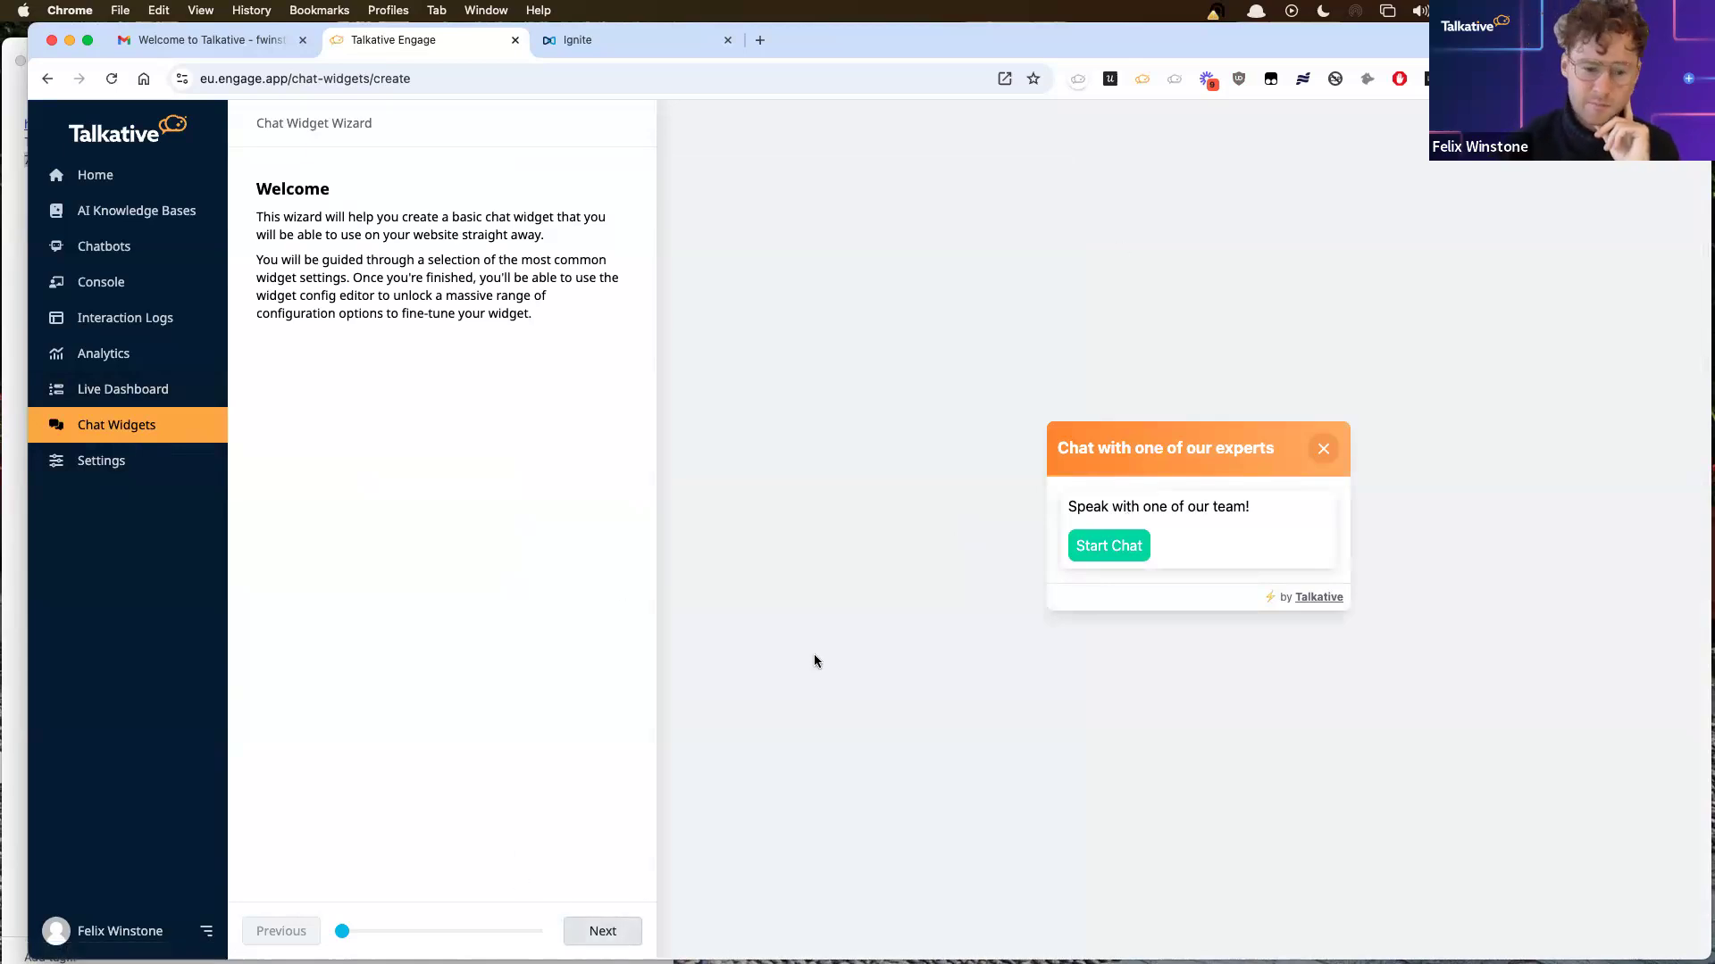
left_click(601, 934)
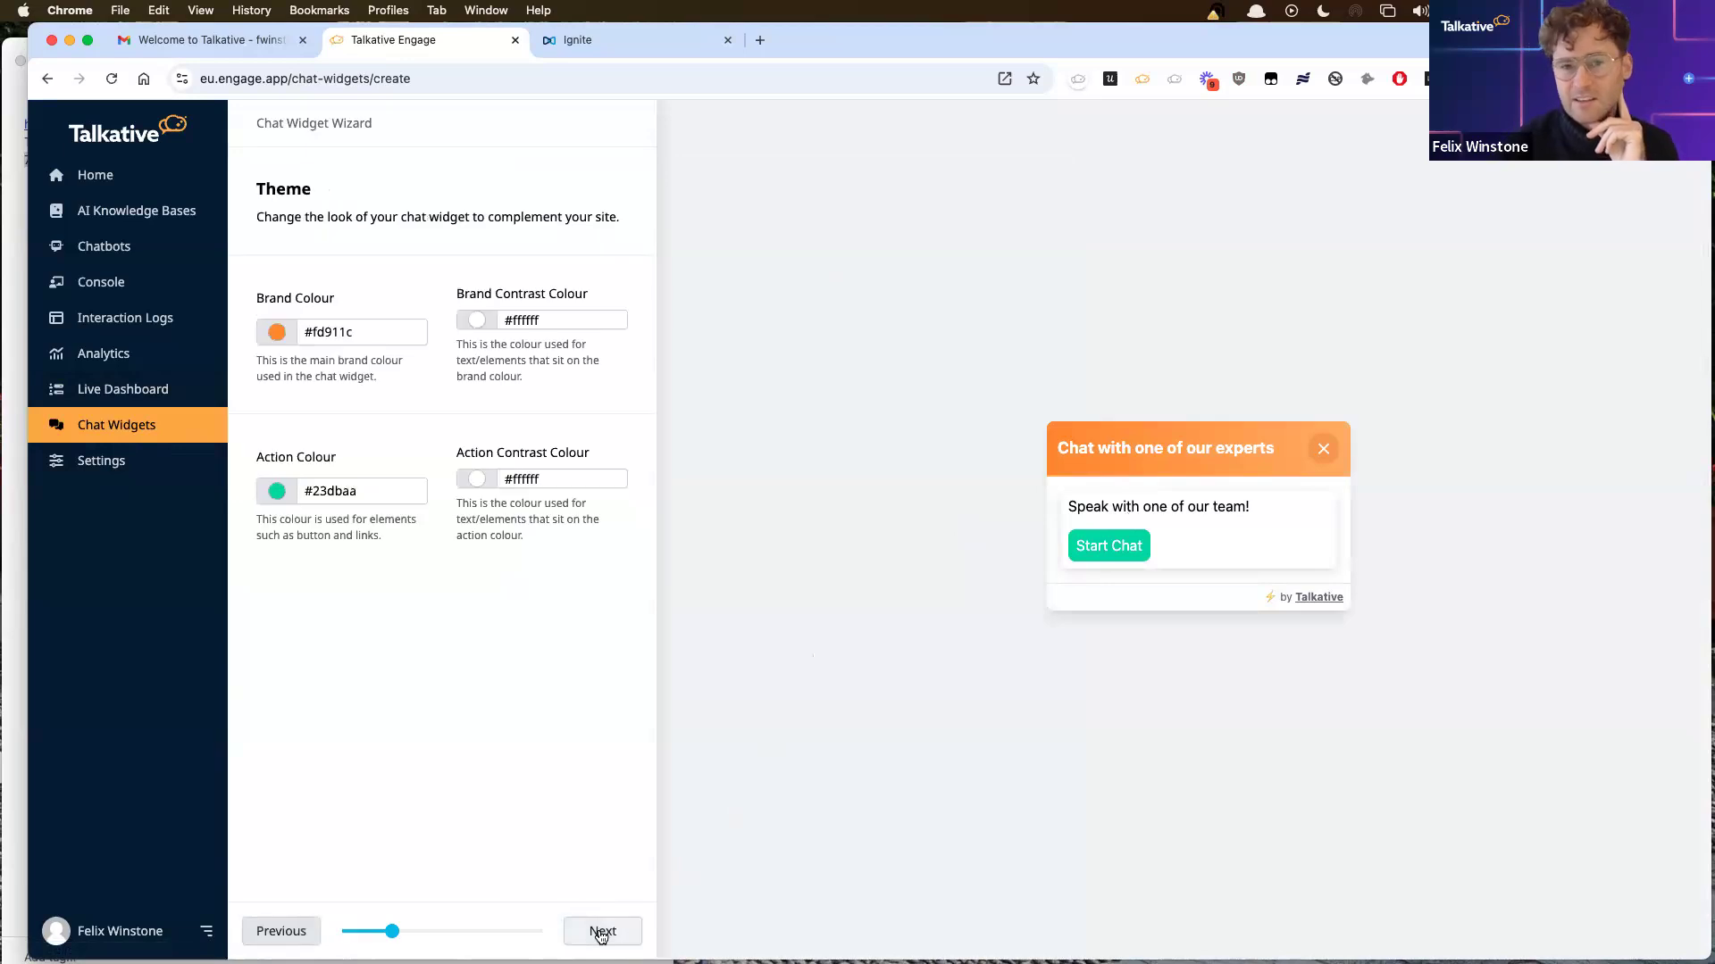
left_click(601, 933)
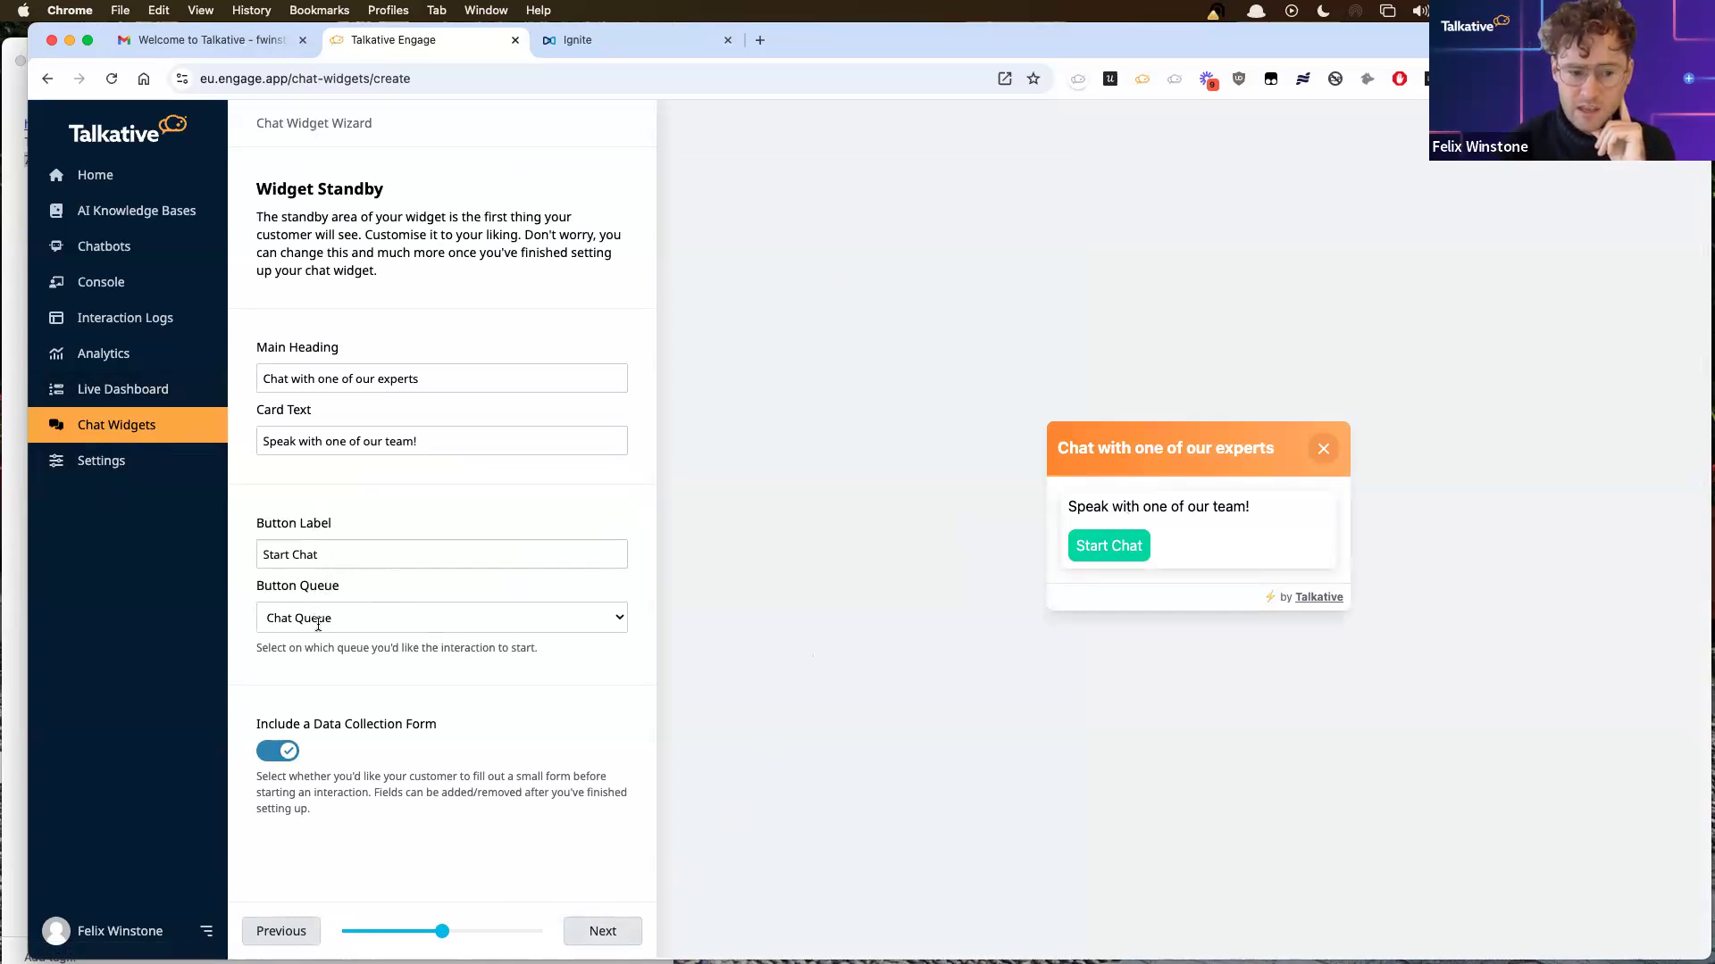
left_click(283, 749)
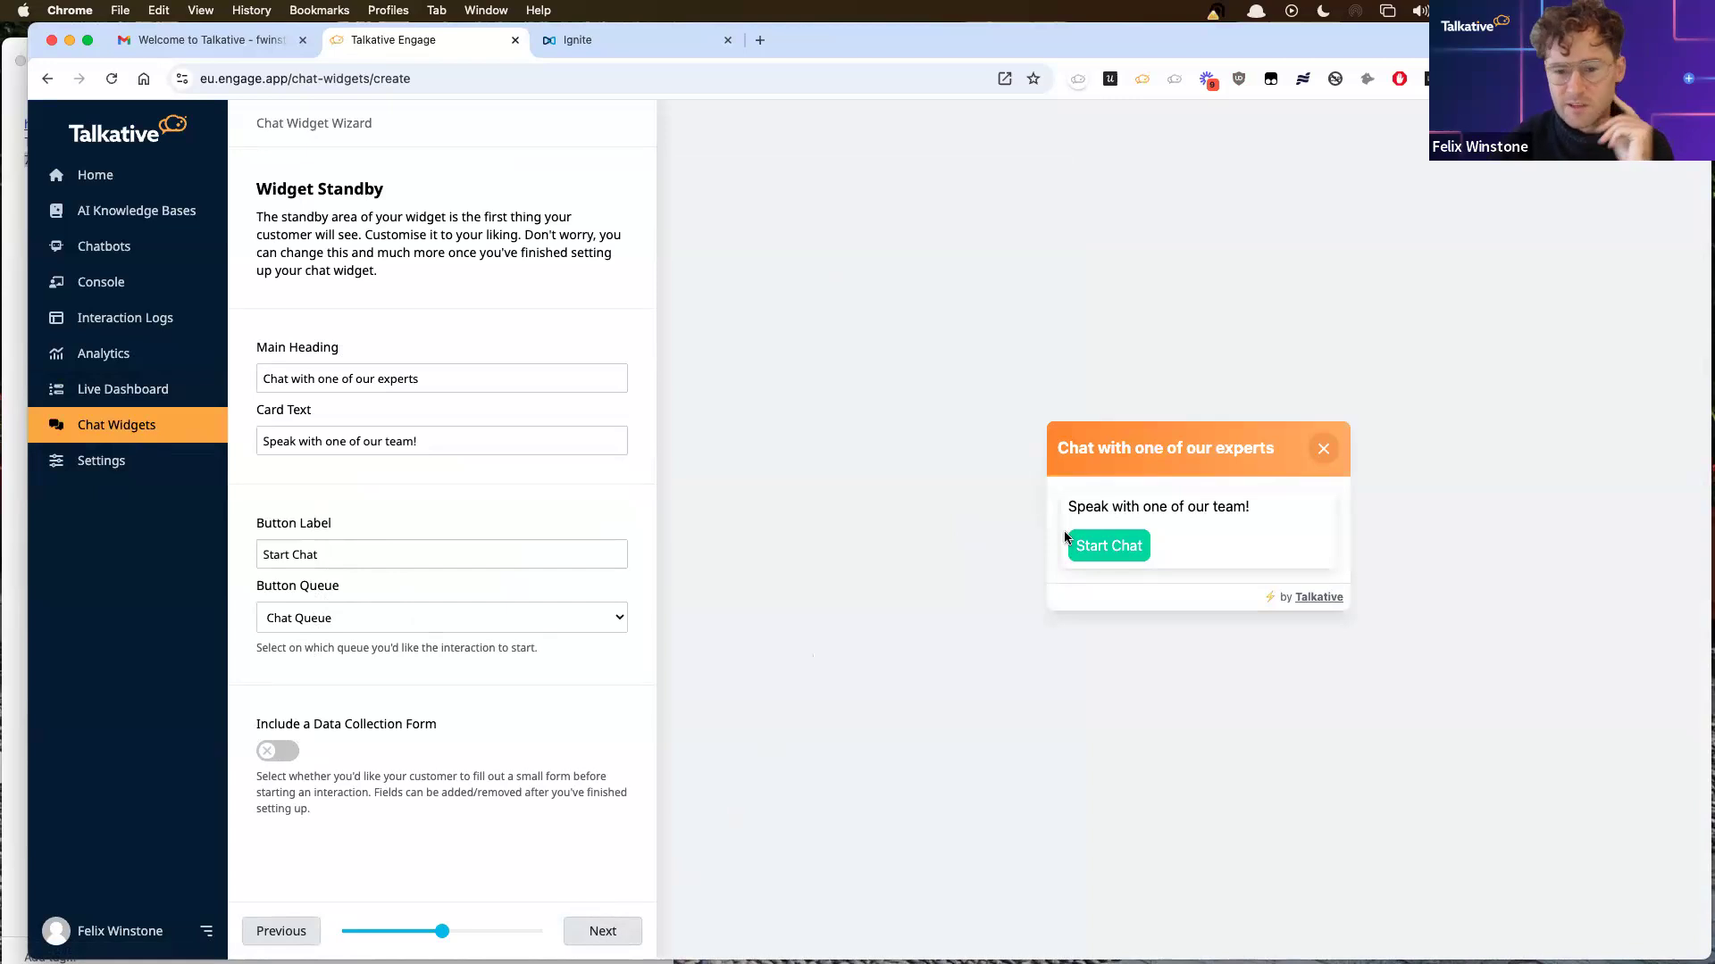
Step: Start a test chat from the widget preview and accept the incoming OMQ2 interaction in Mitel Ignite
left_click(1096, 555)
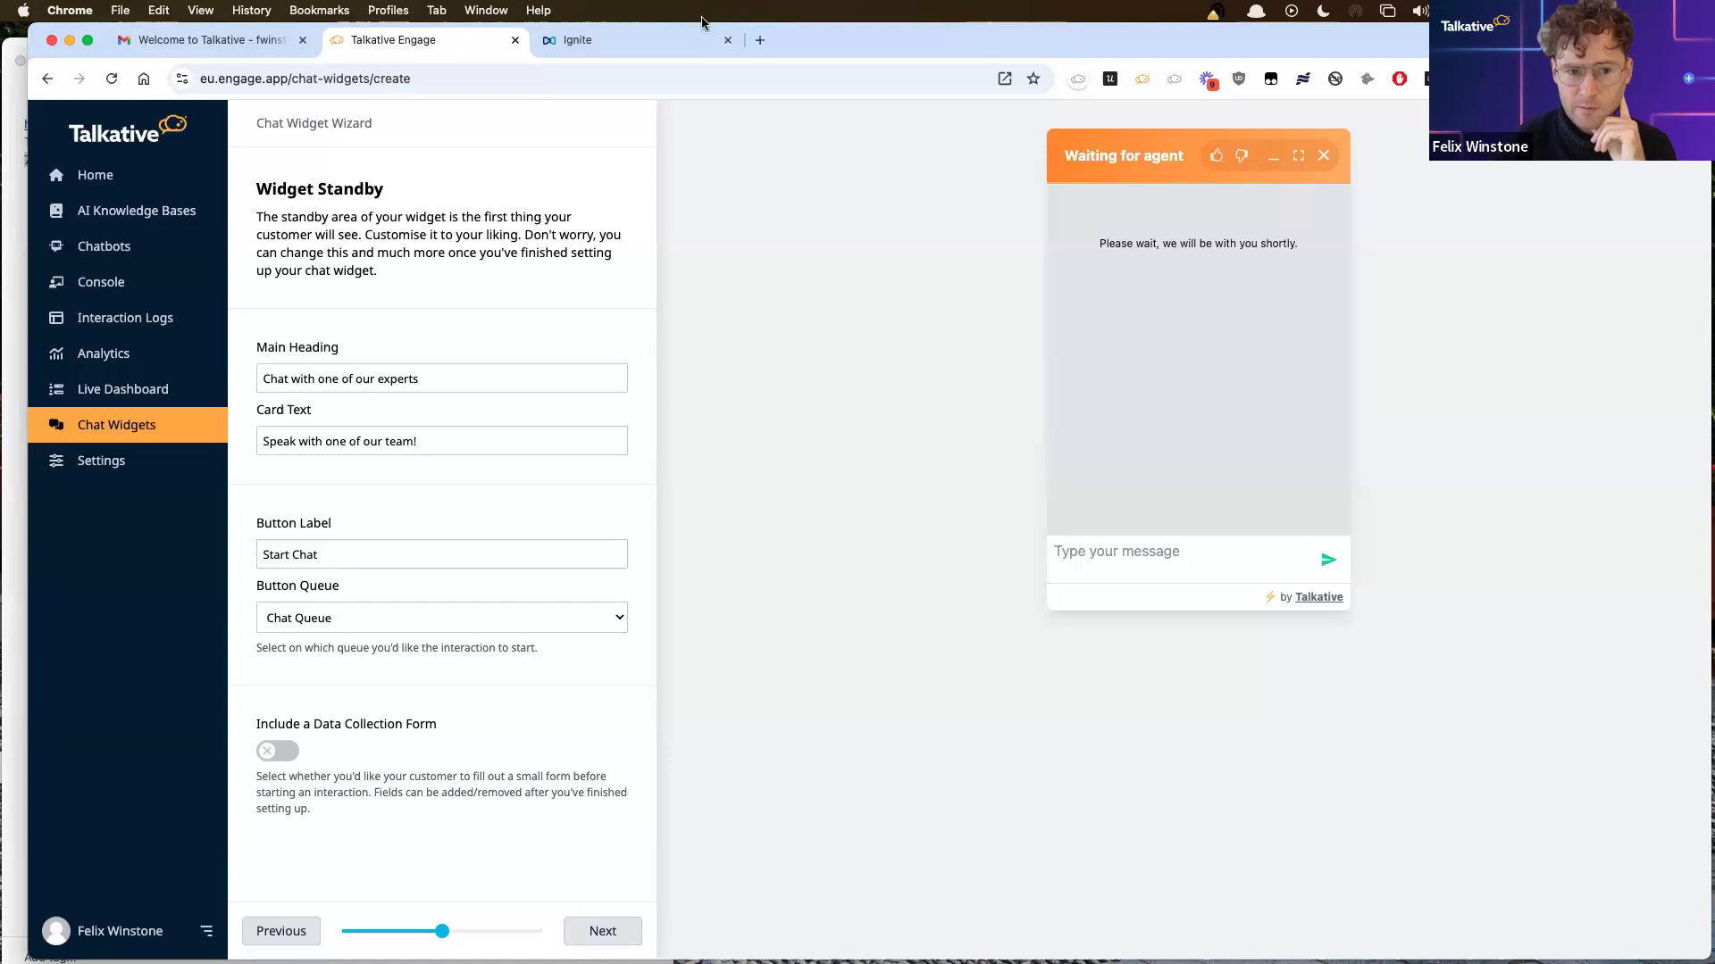
left_click(677, 46)
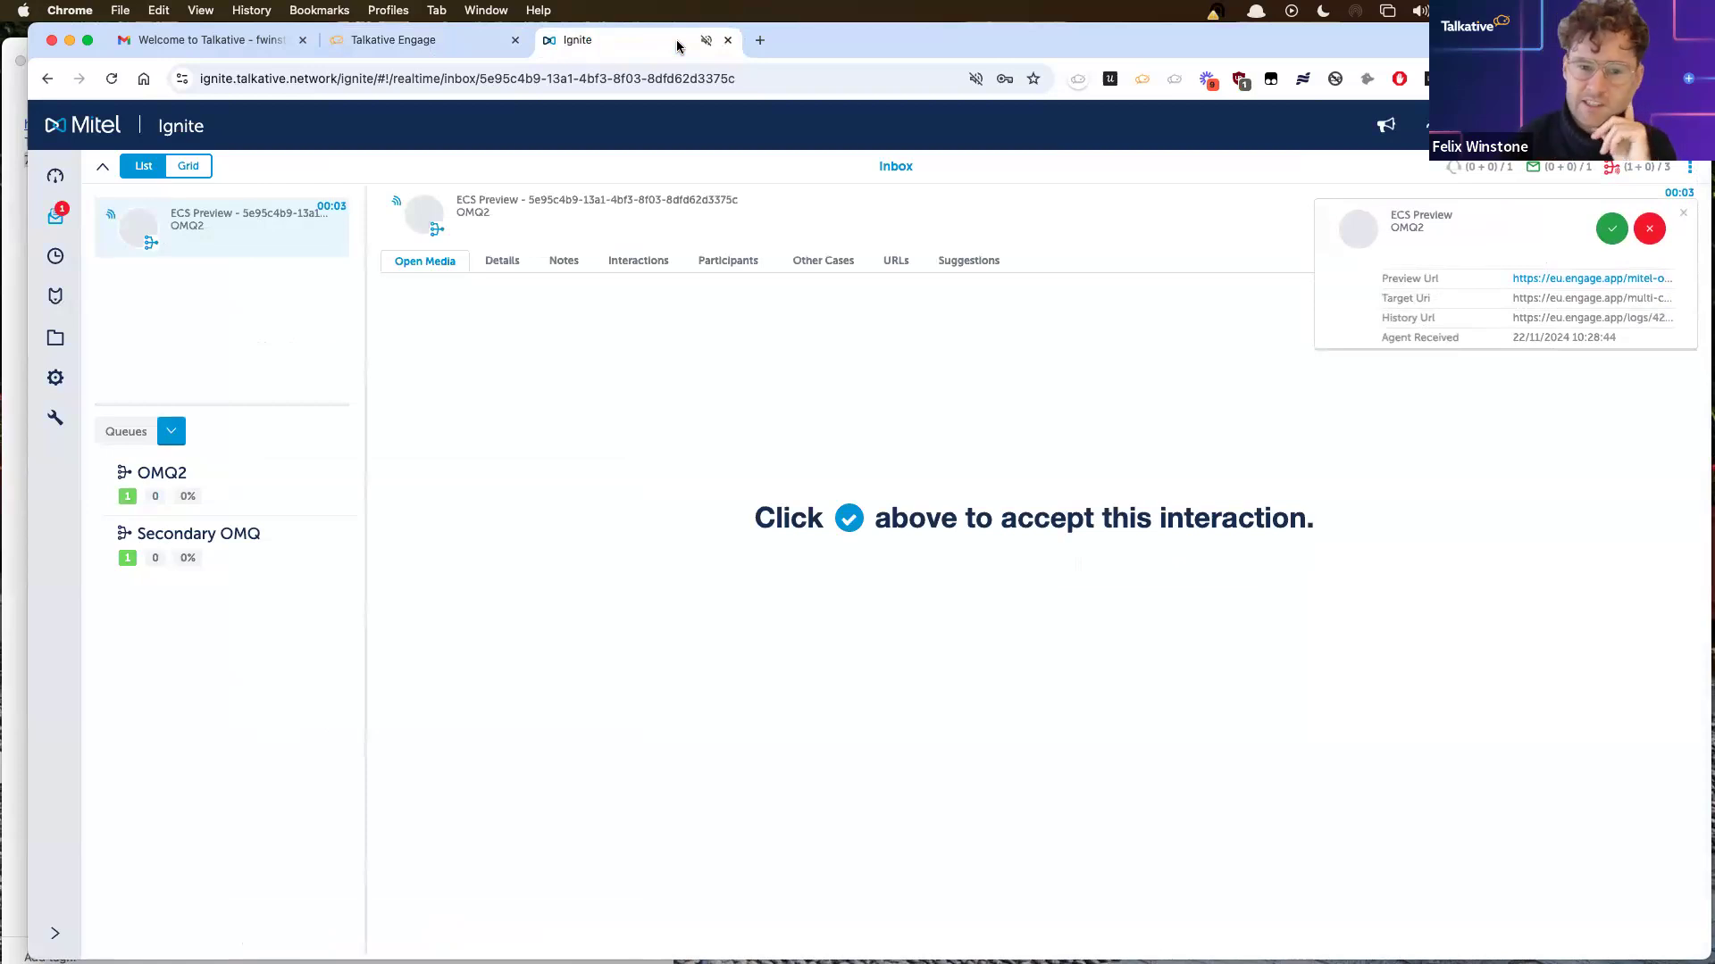
left_click(1611, 231)
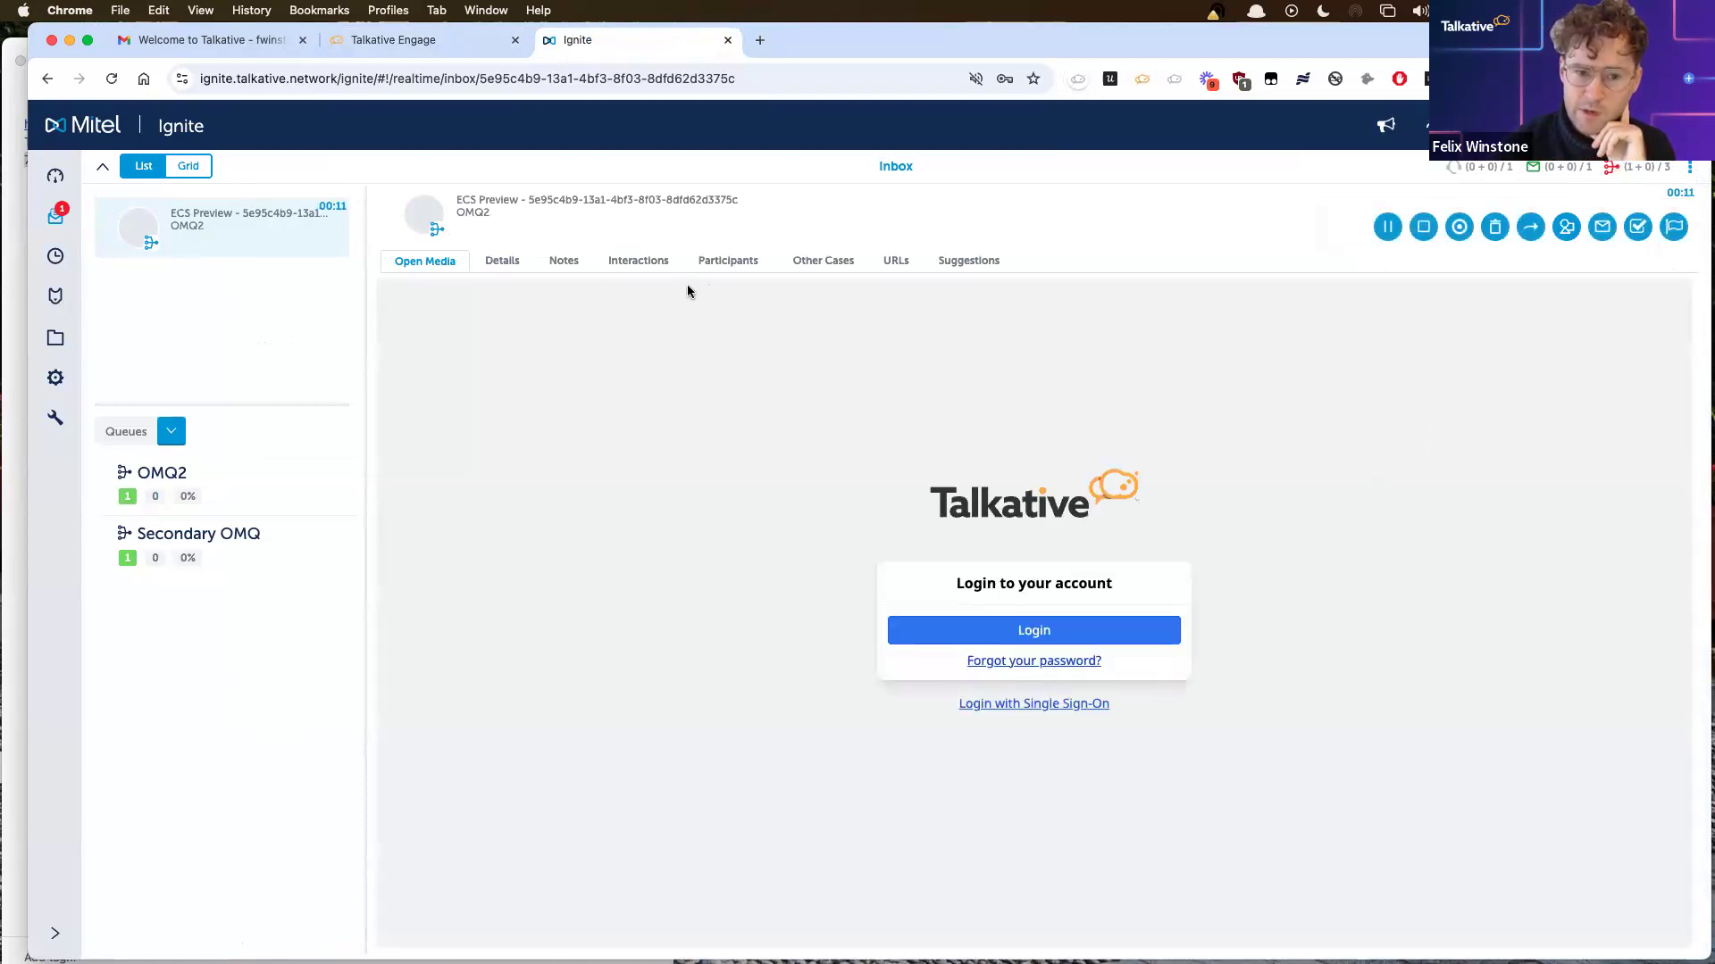
Step: Review the accepted interaction's details and log in to Talkative within its Open Media view
left_click(498, 264)
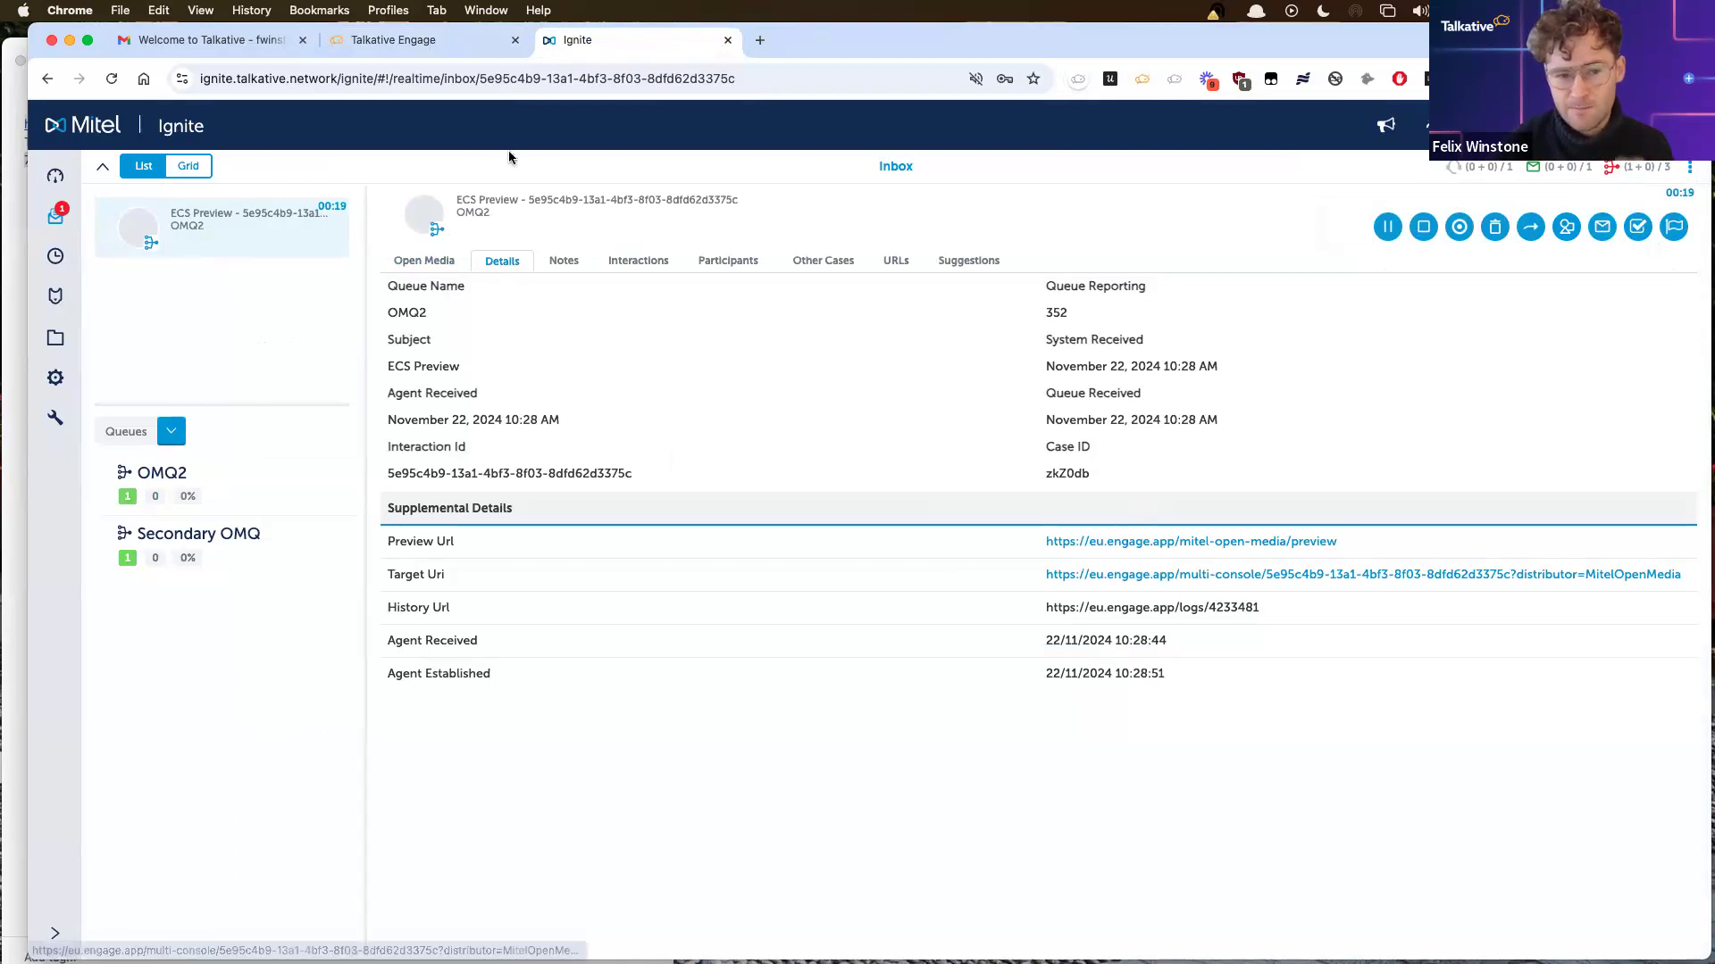
left_click(443, 264)
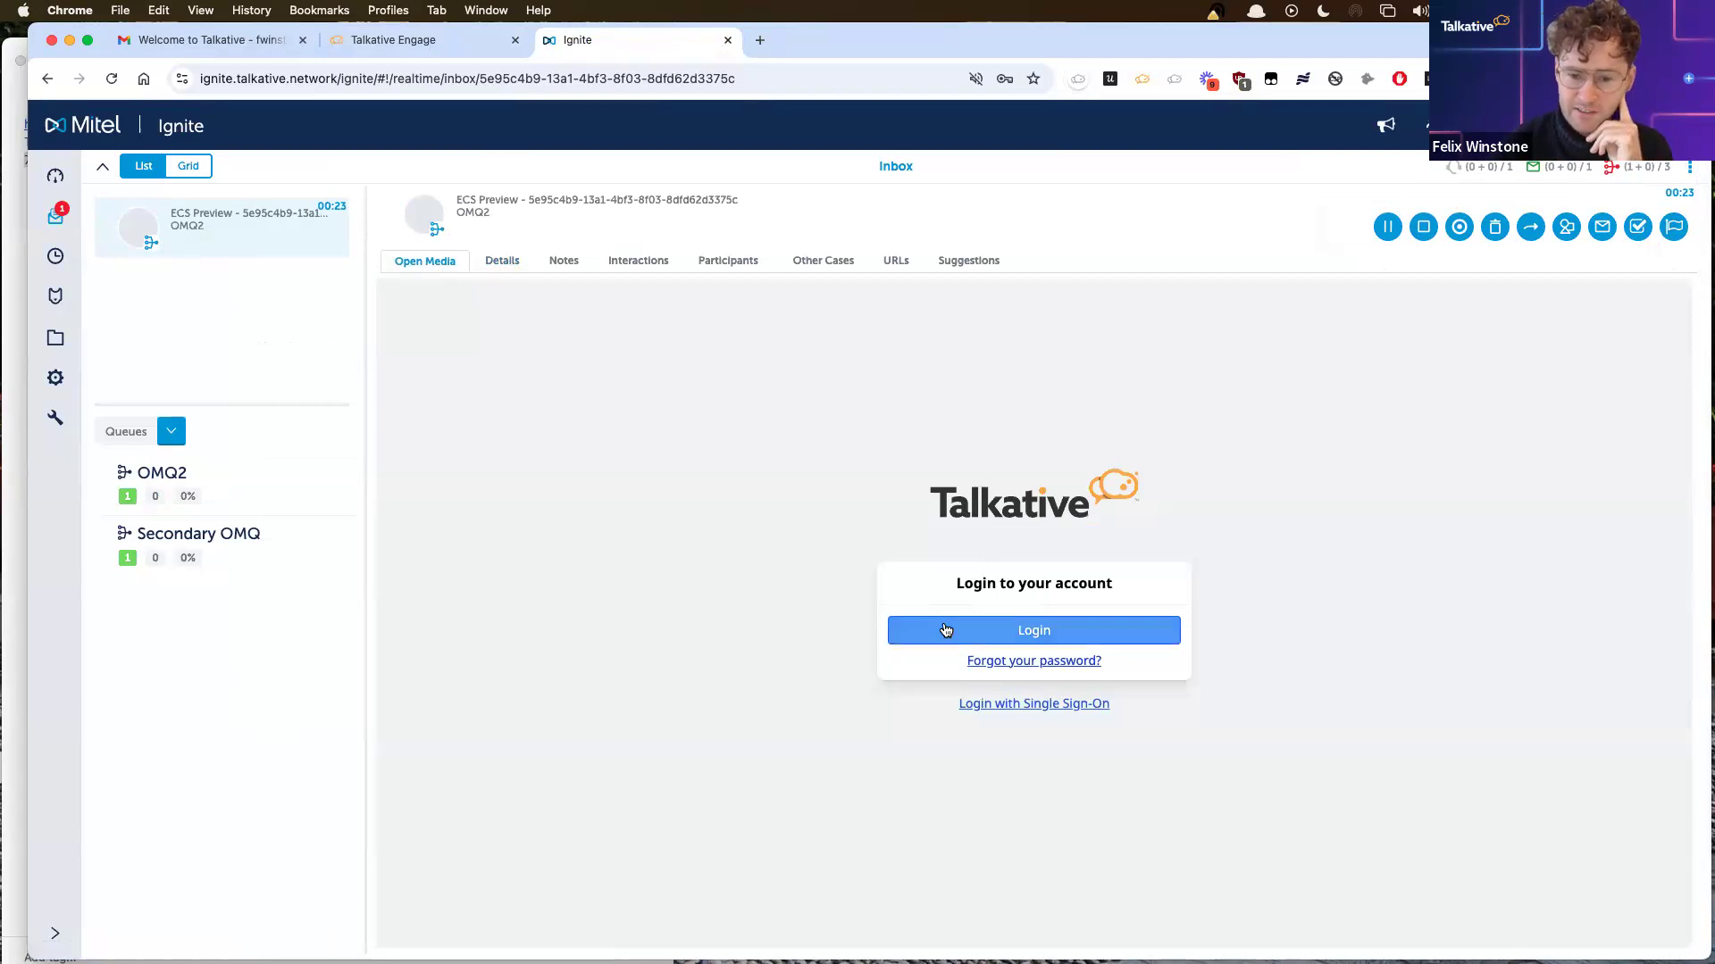
left_click(1016, 639)
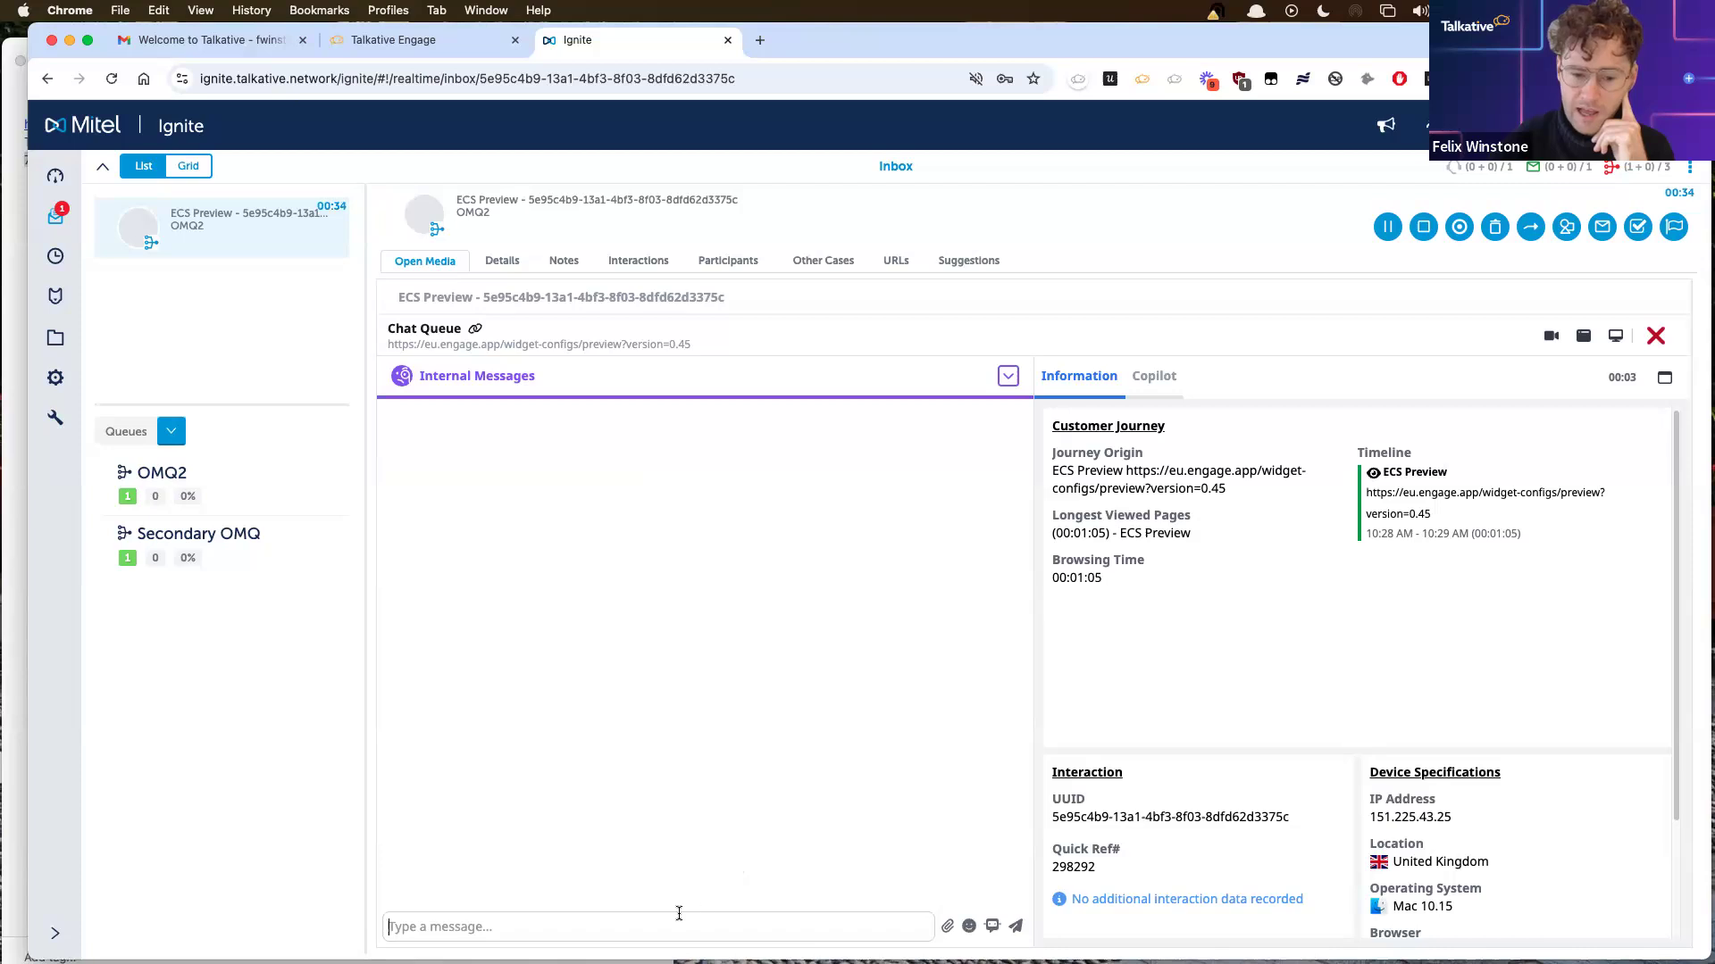
Step: Send the message "hi" from the agent chat and return to the Talkative Engage widget preview to check it
type("hi")
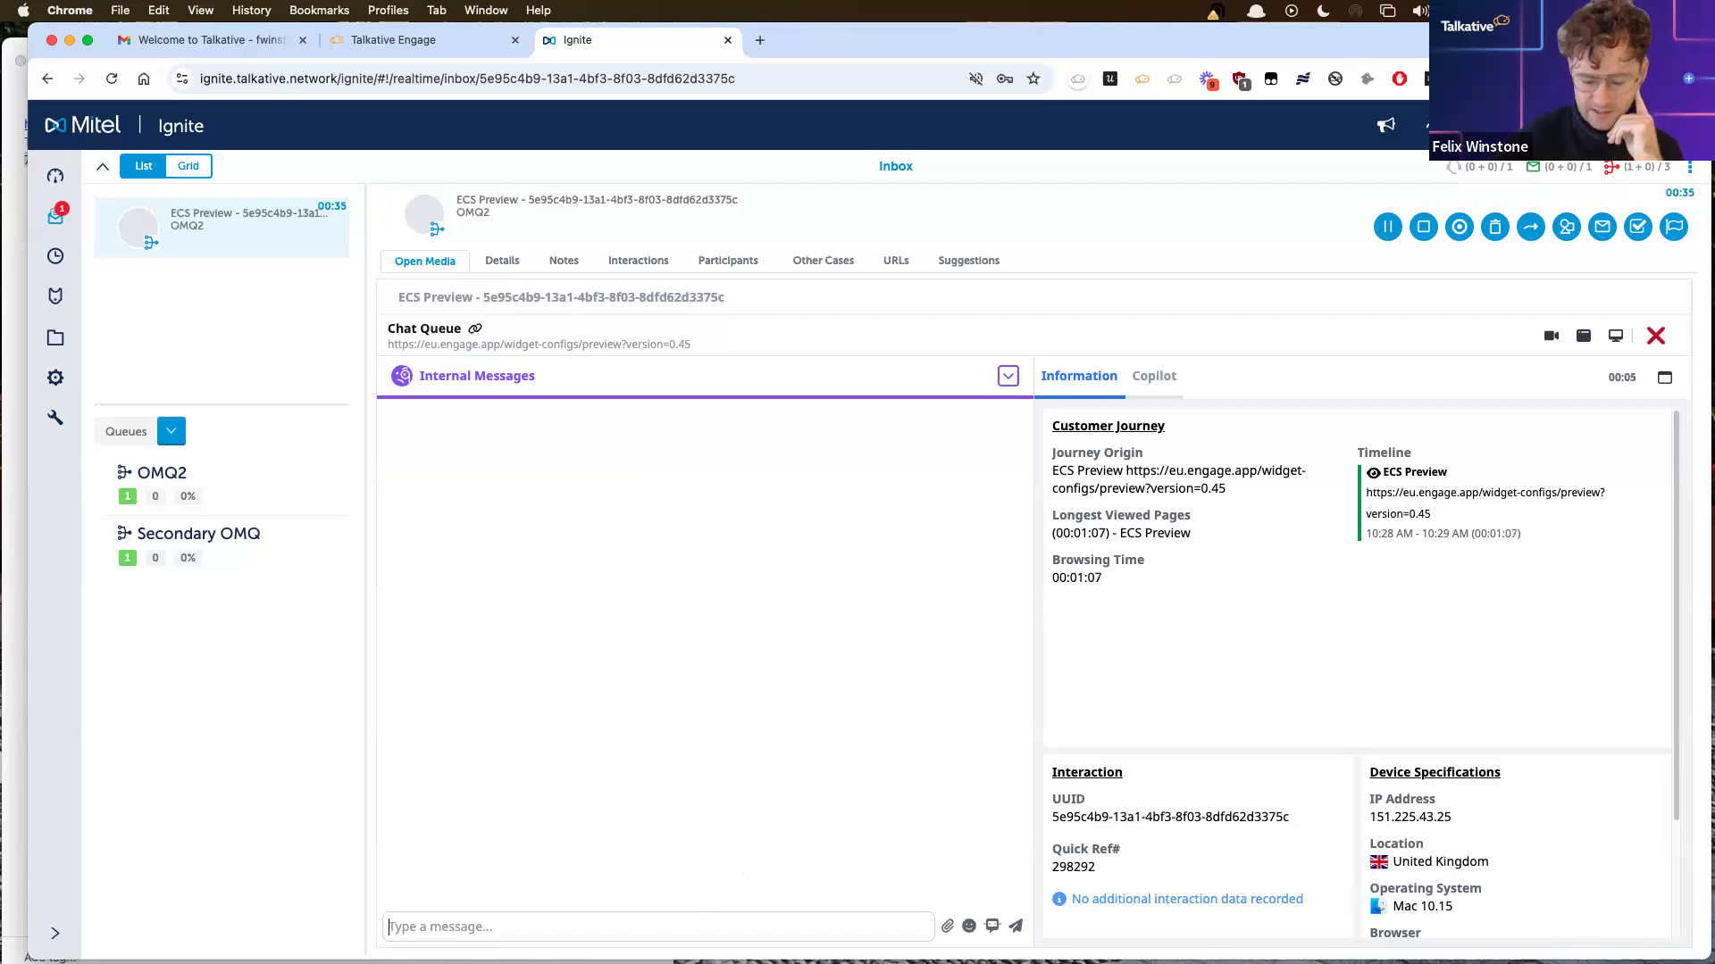
key("Return")
left_click(433, 44)
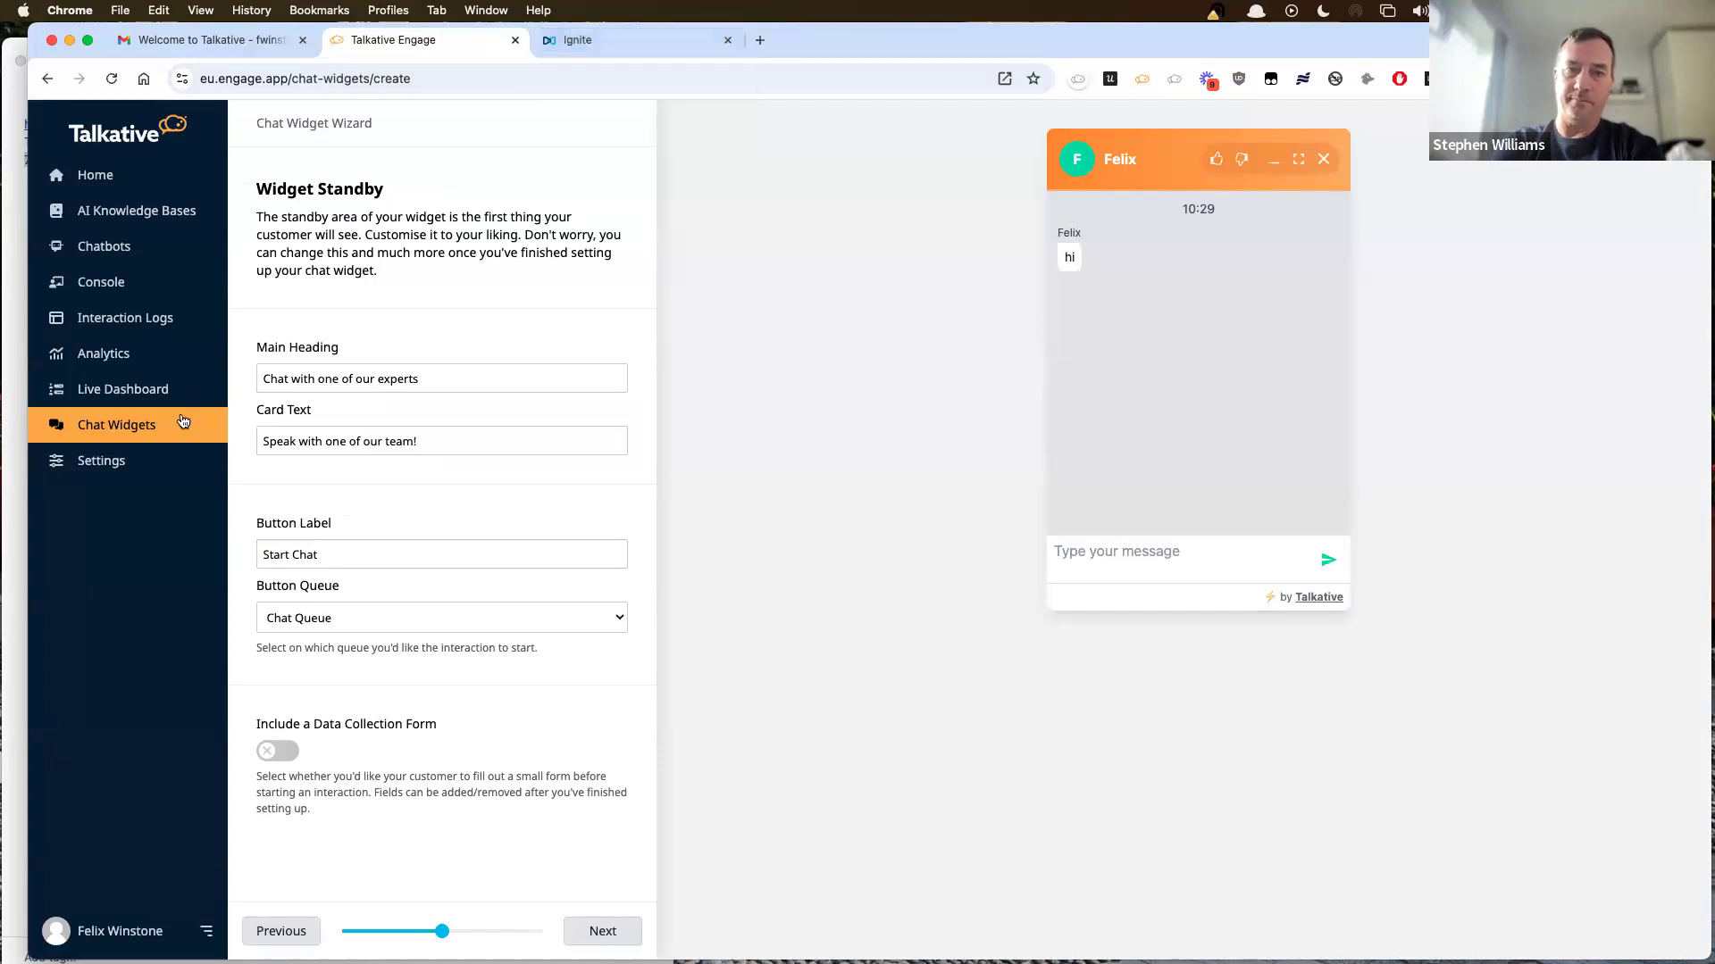
Step: Search the Talkative settings for users and open the account holder's user record for editing
left_click(111, 464)
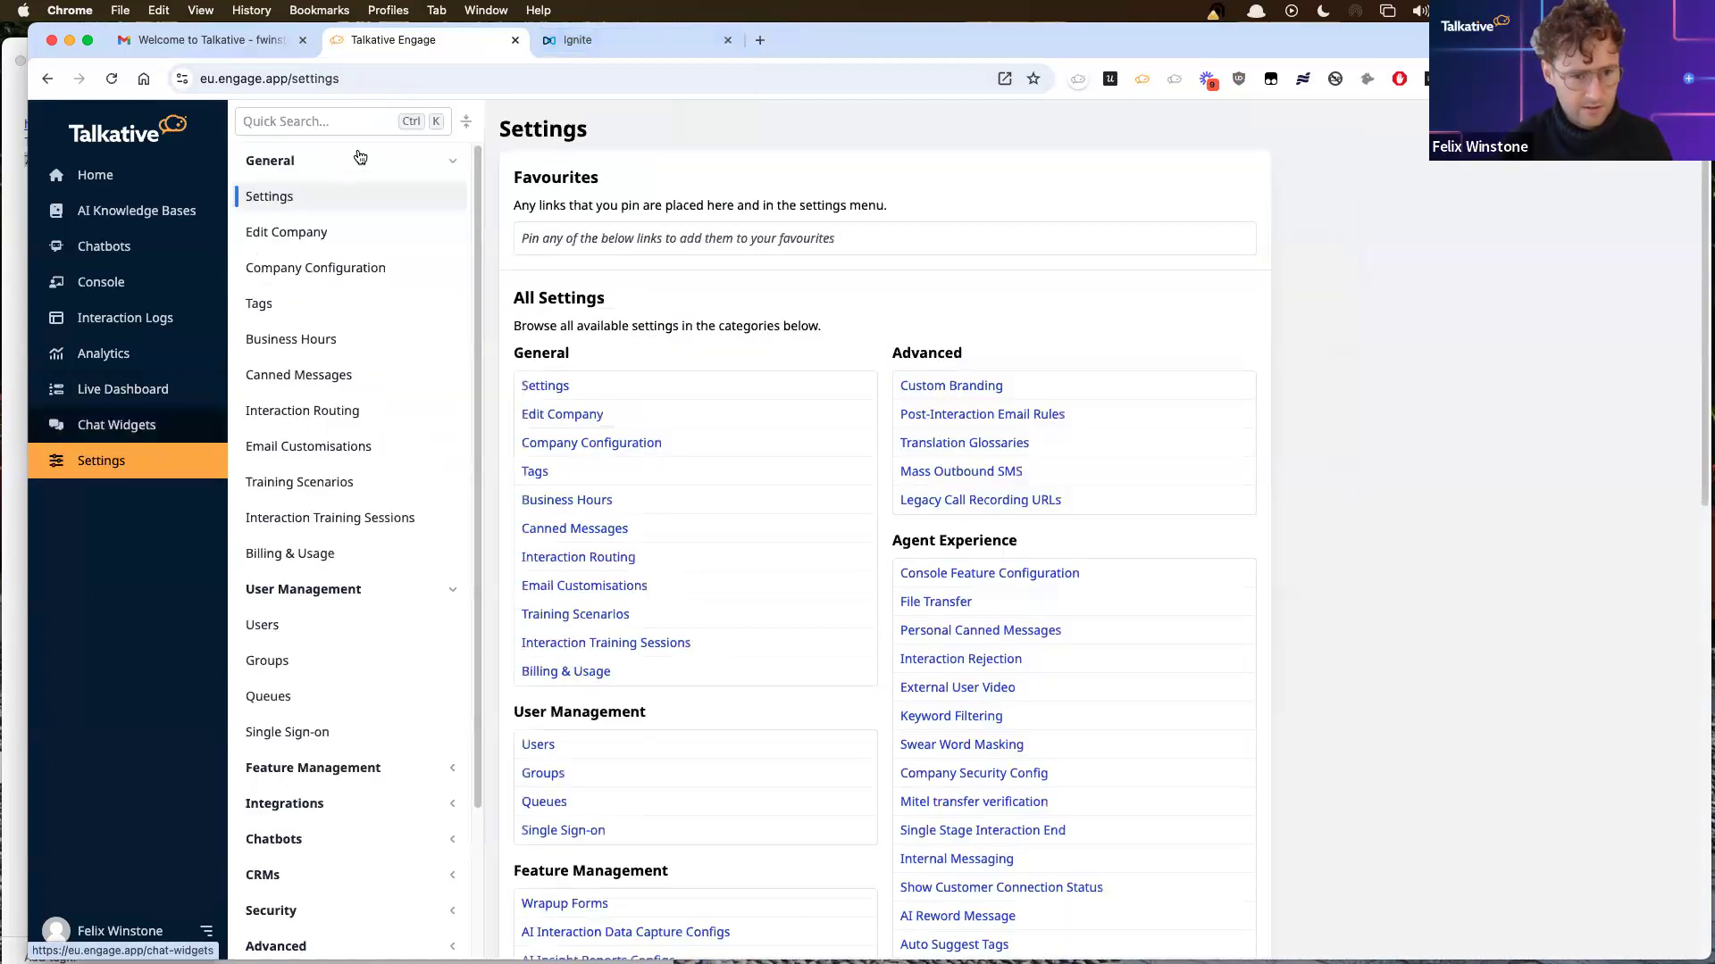
left_click(311, 125)
type("mitel")
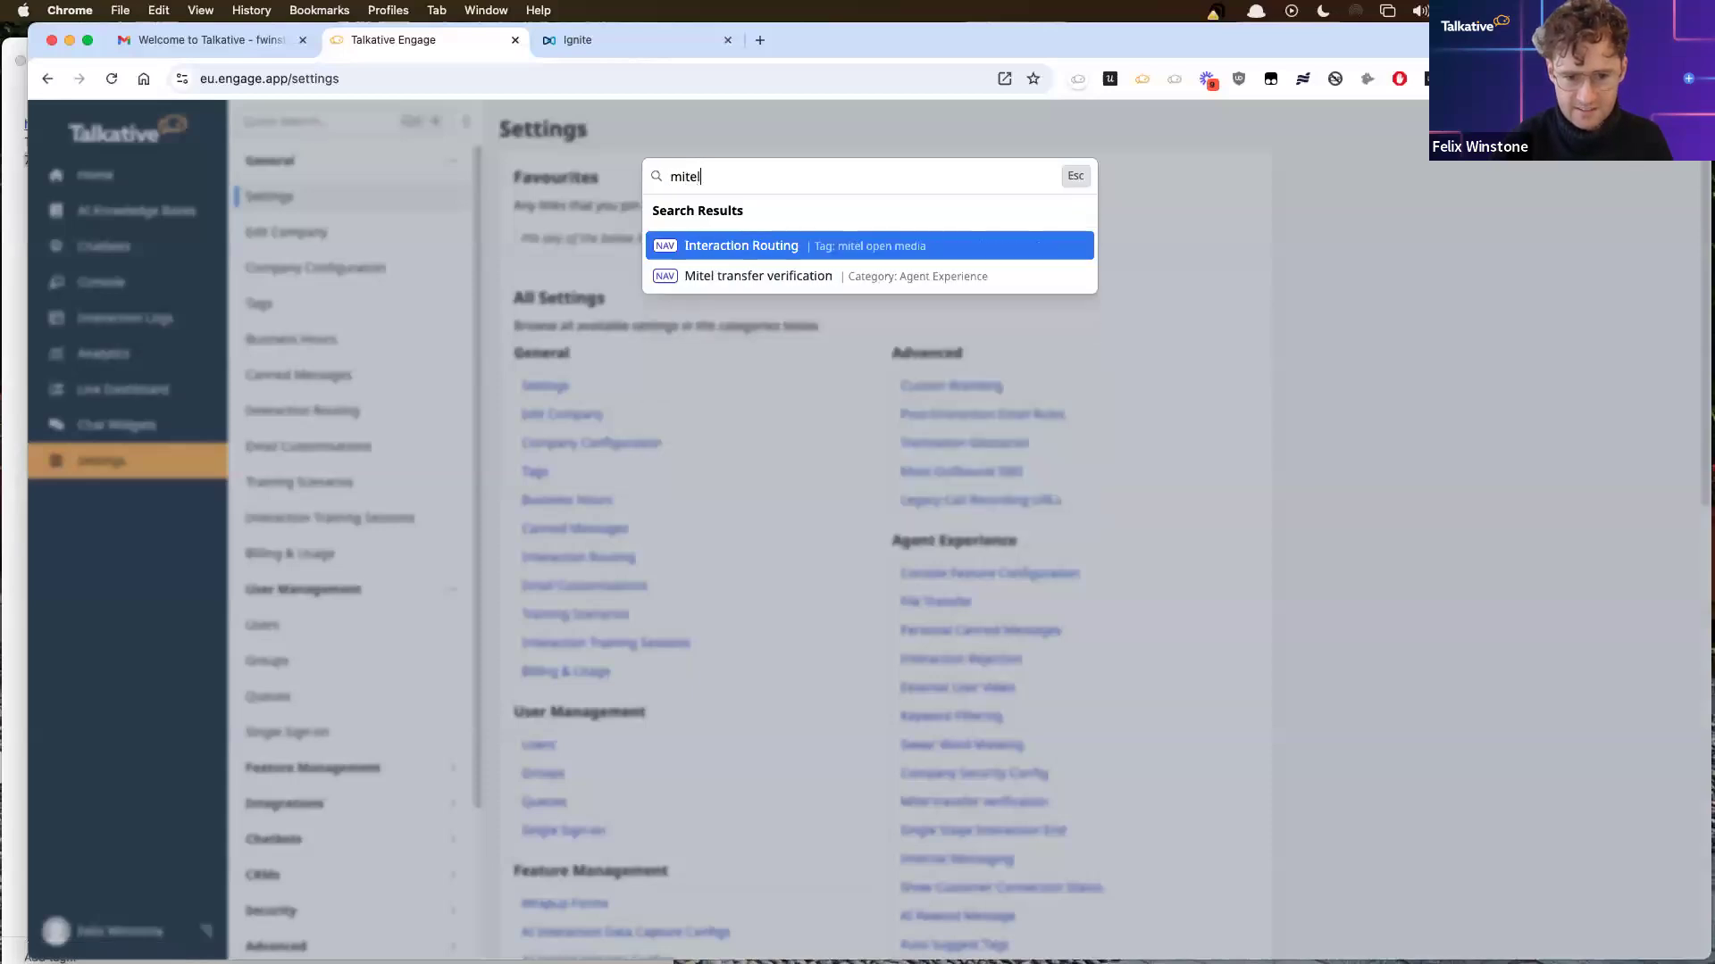
key("super+a")
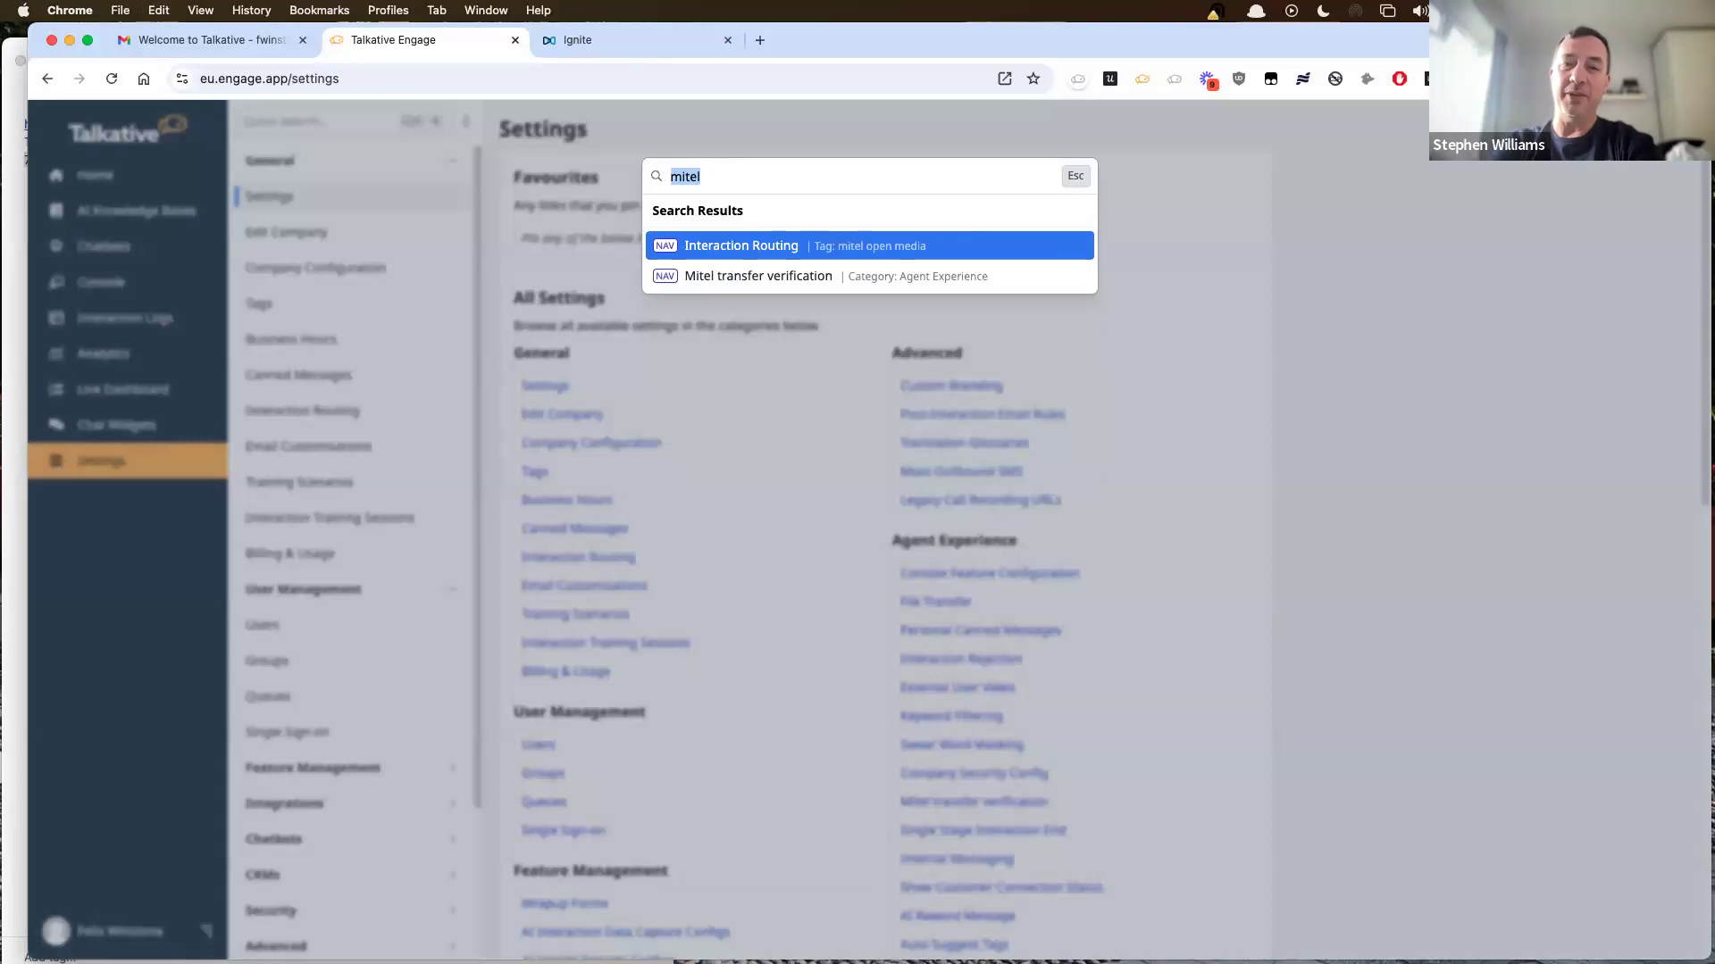
type("user")
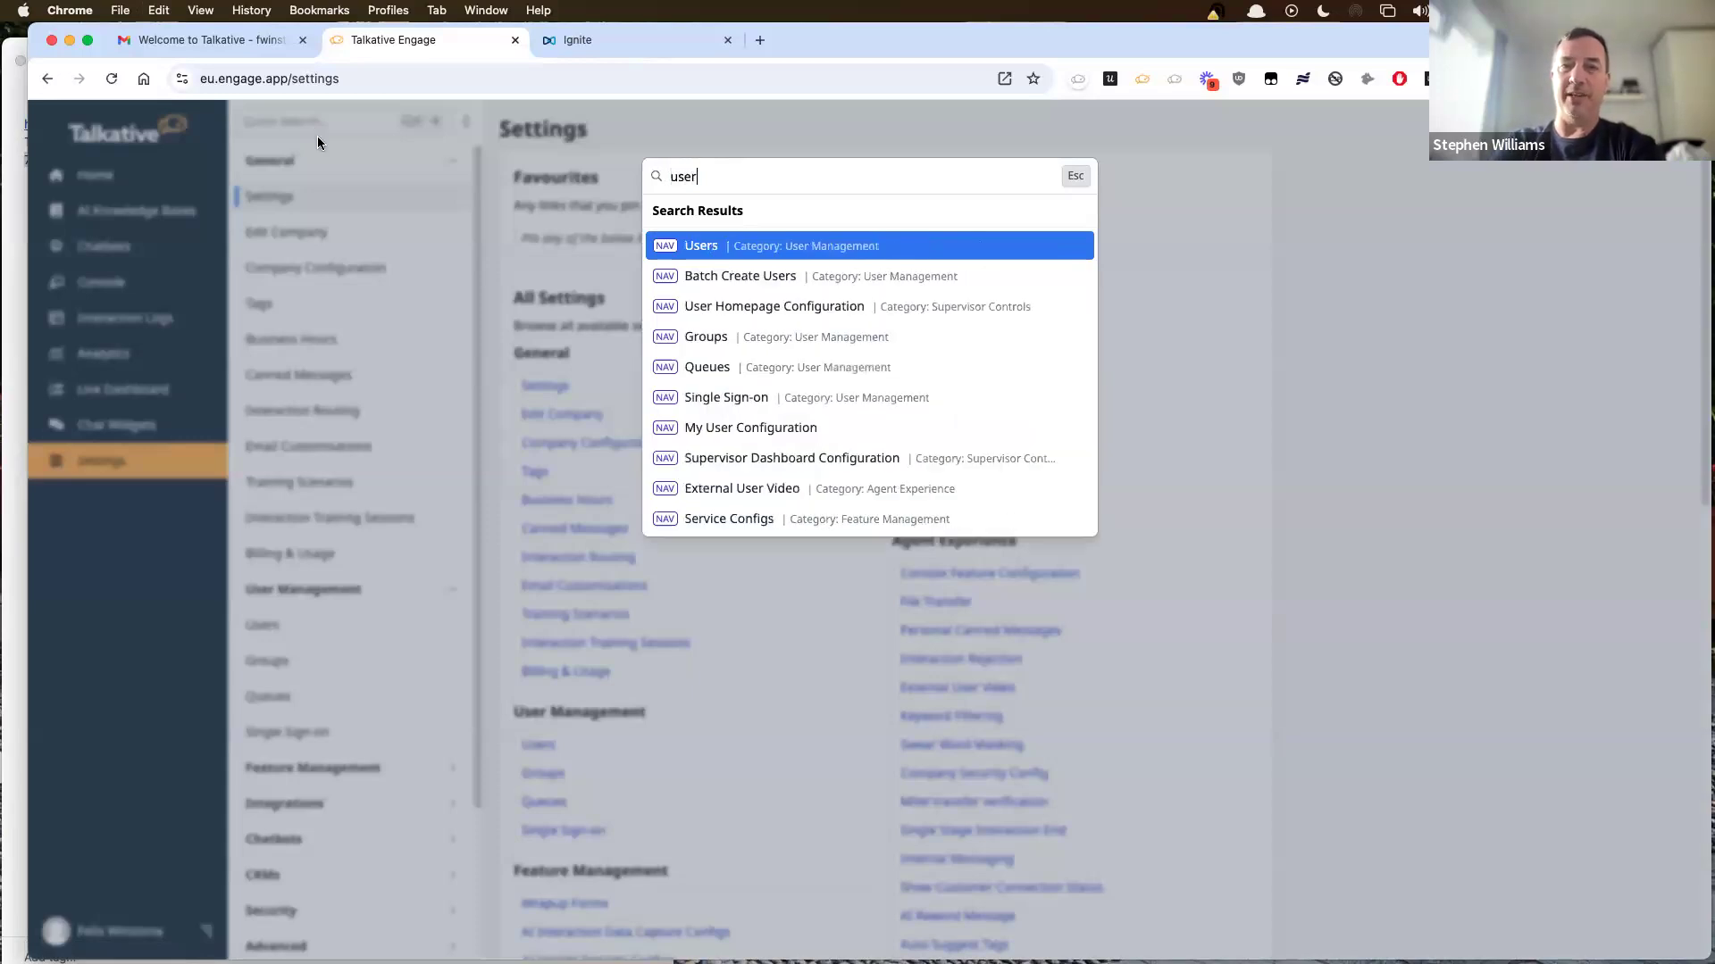
left_click(709, 256)
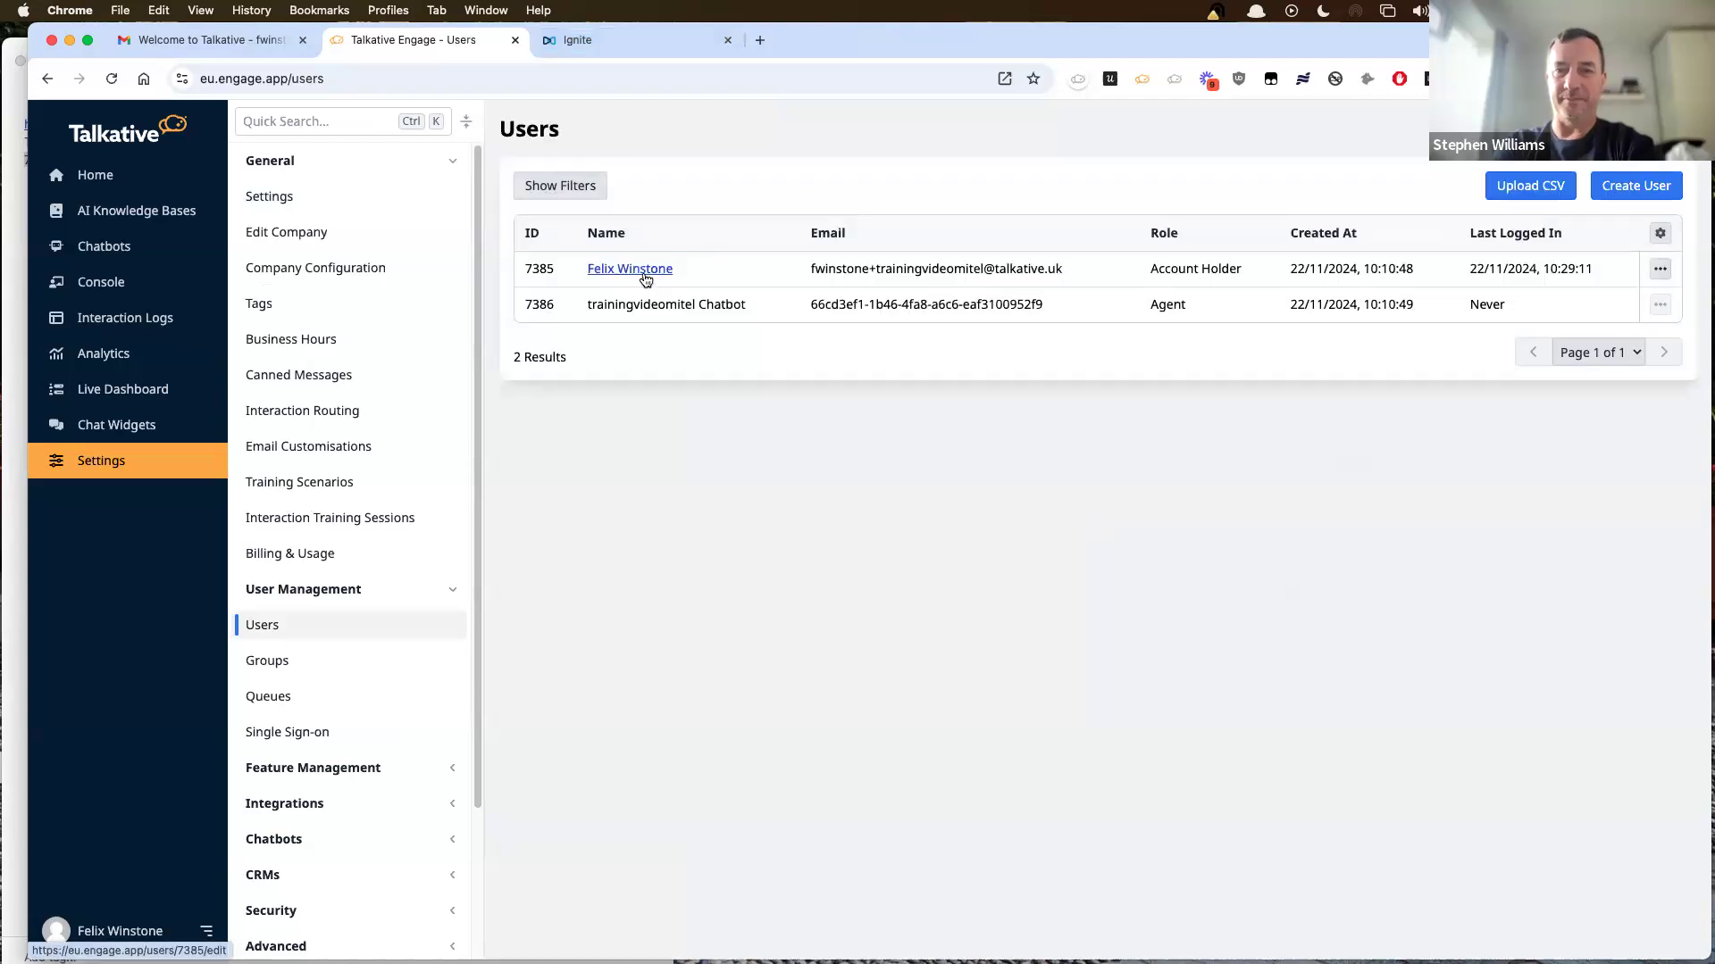
left_click(644, 276)
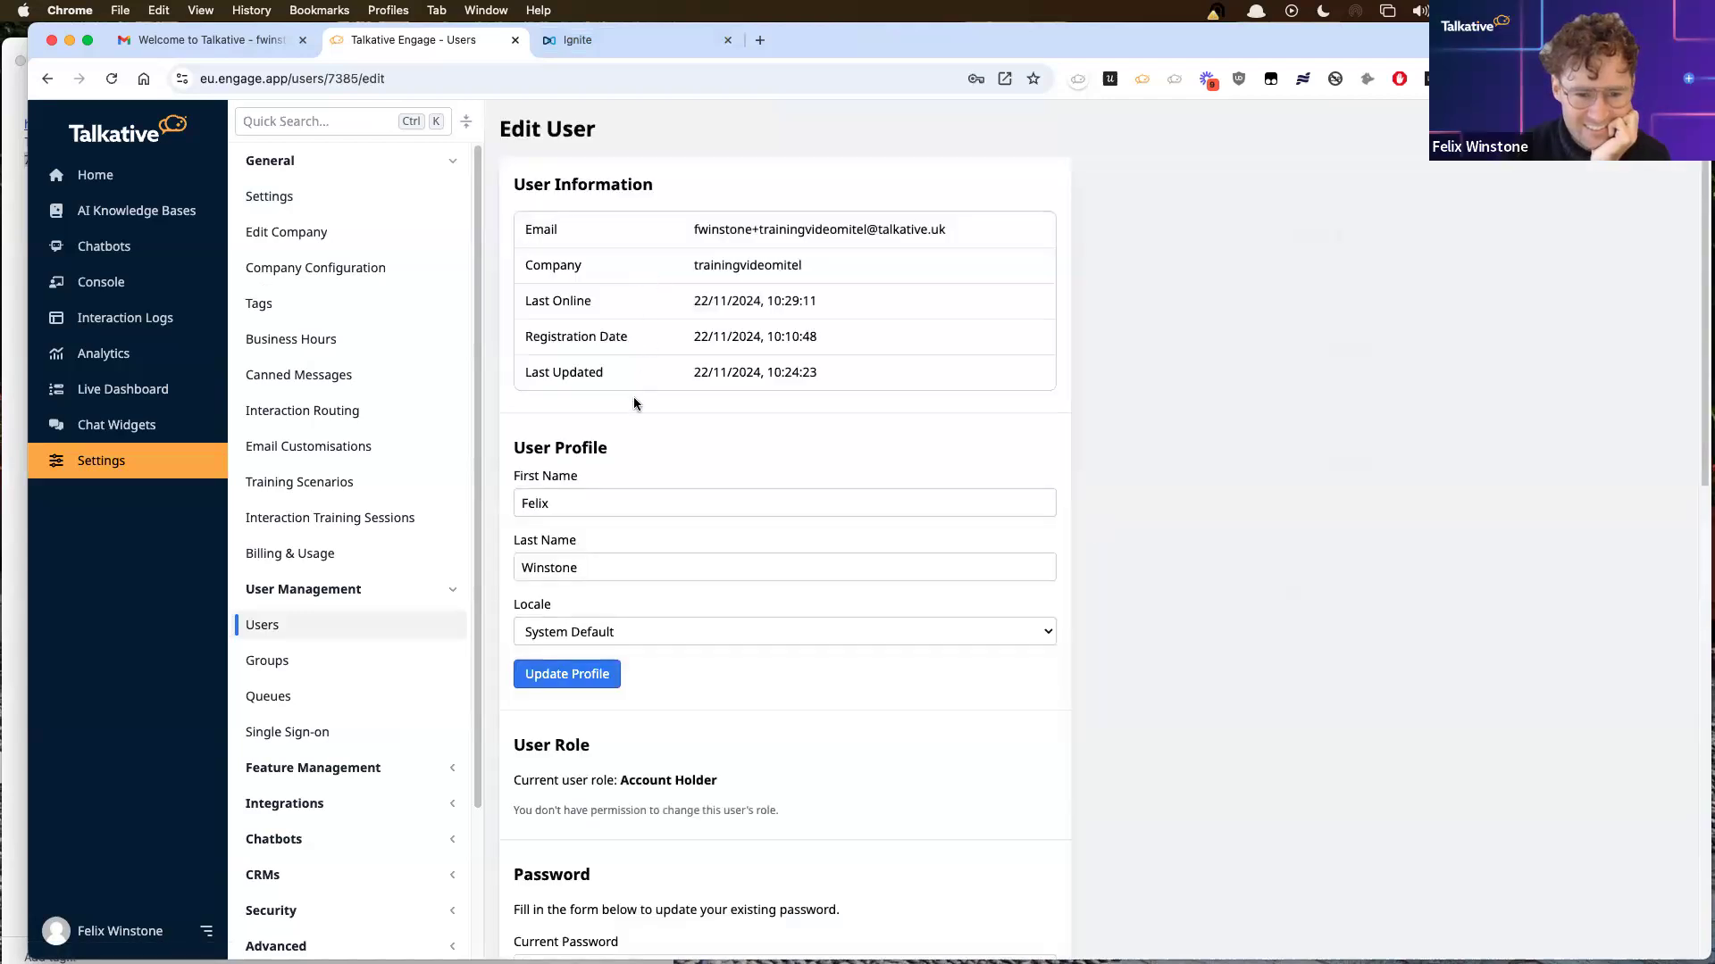
Step: Select Agent 302 (302) as the Mitel external agent for the account holder's user record
scroll(634, 398, "down", 10)
scroll(636, 404, "down", 1)
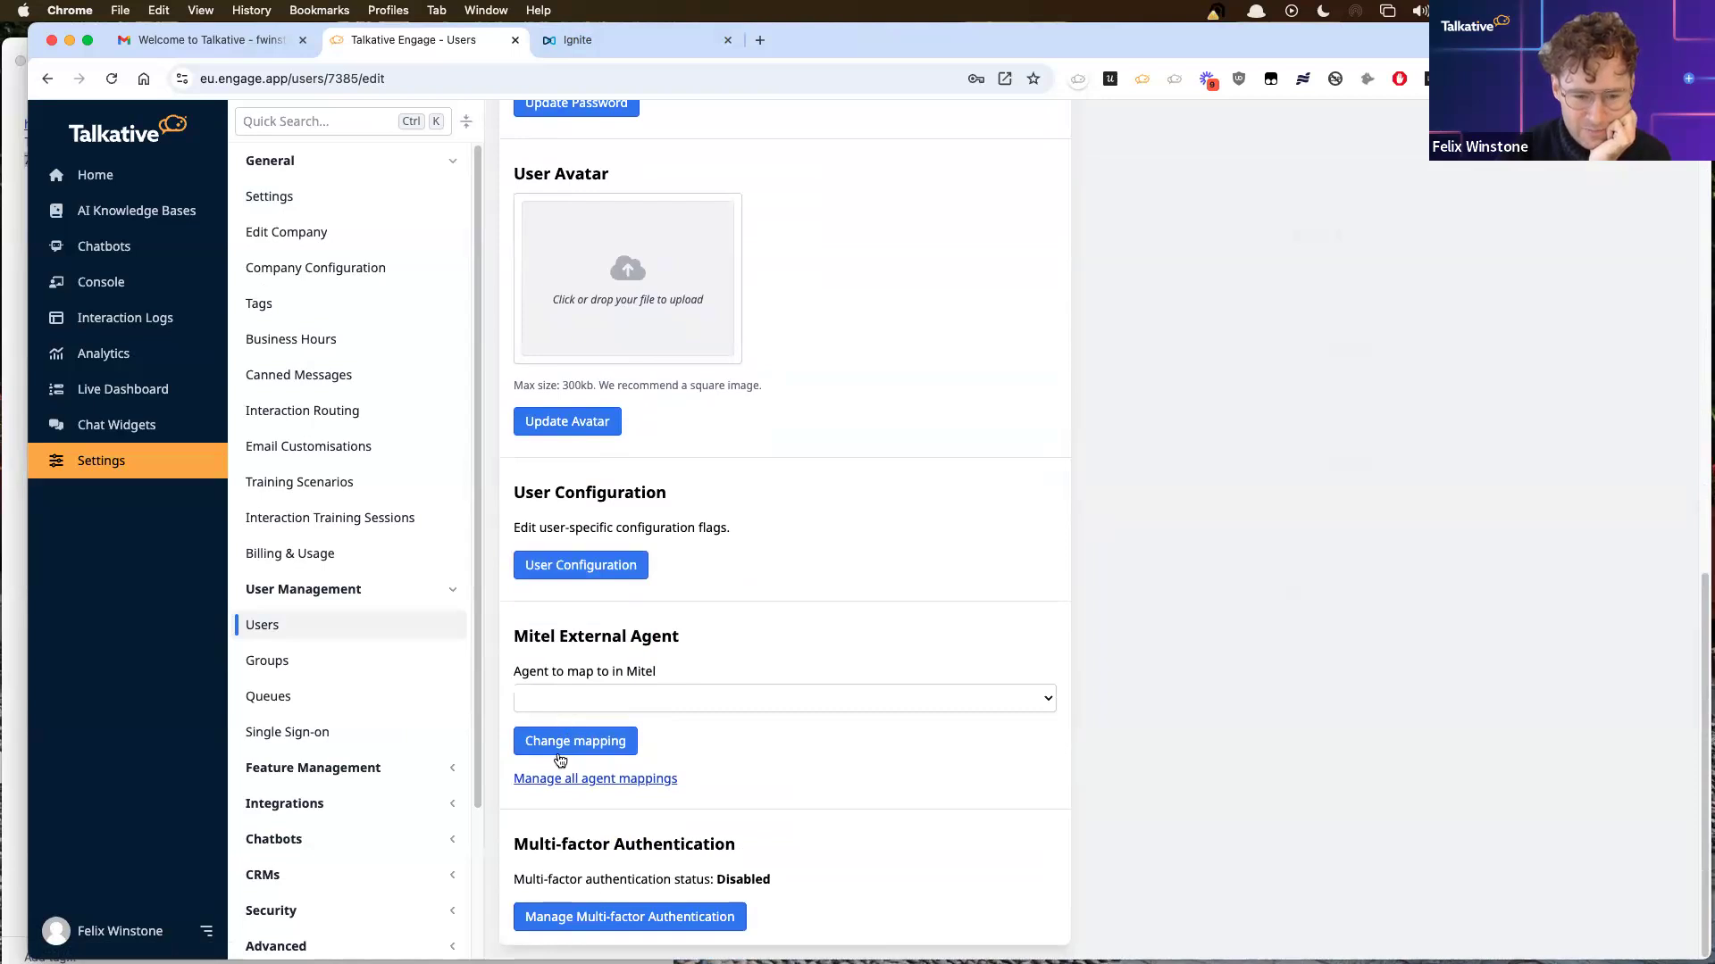
left_click(585, 705)
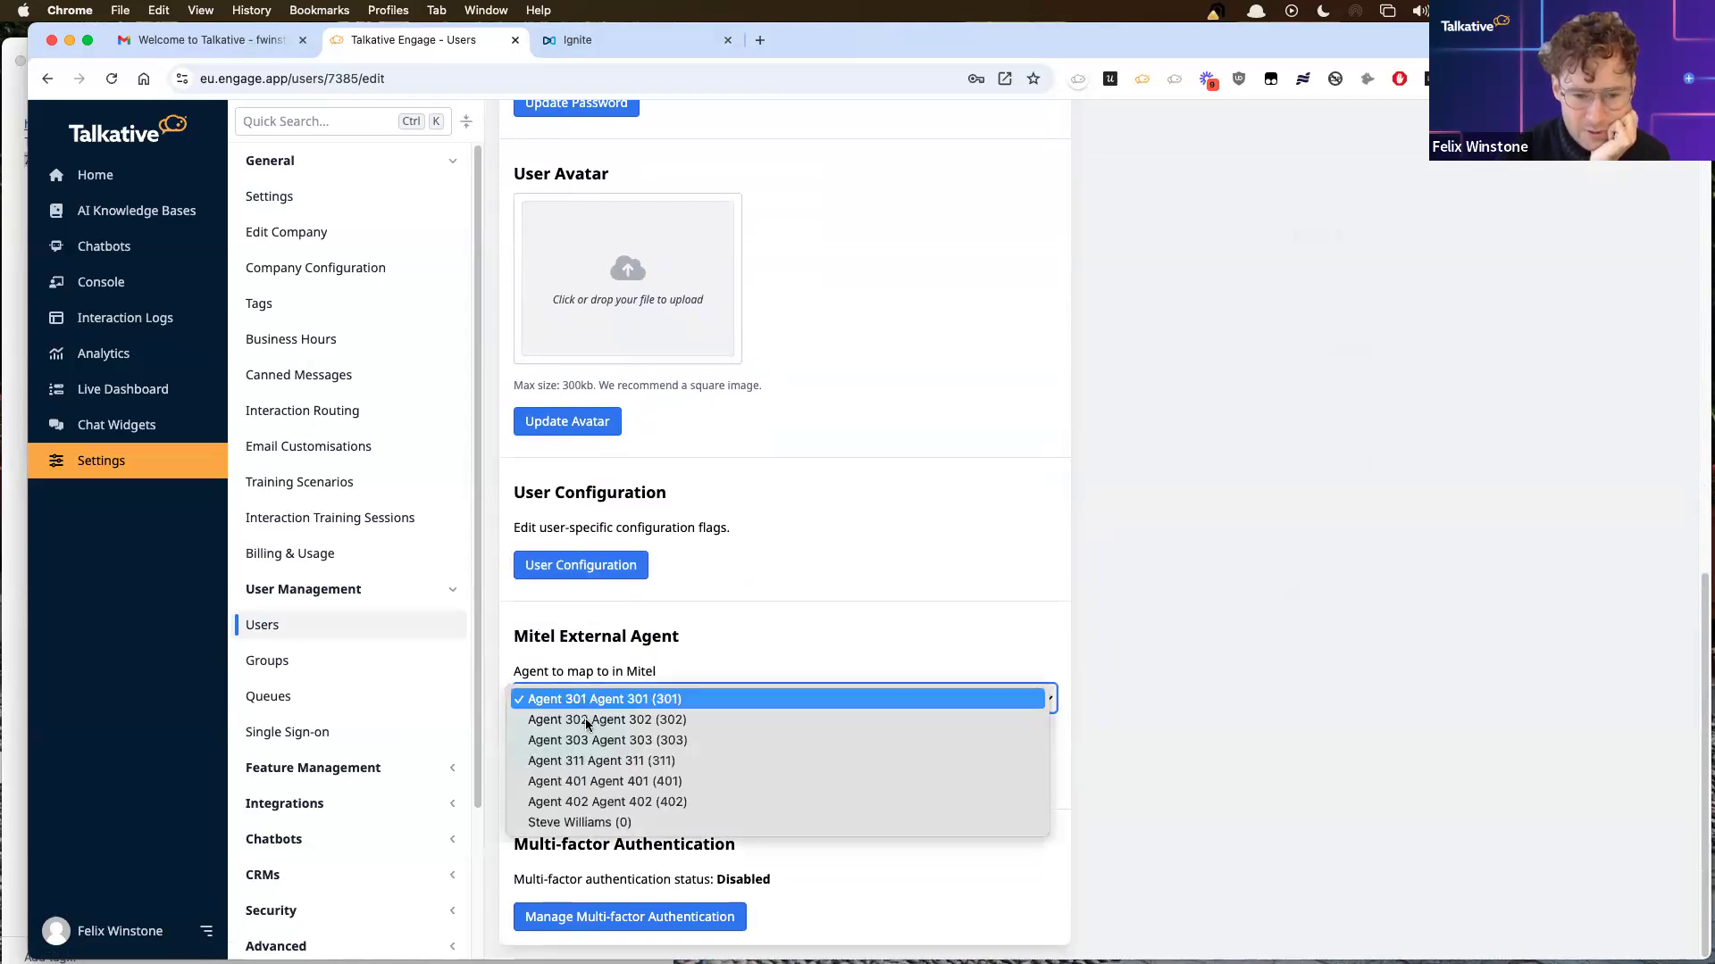
left_click(587, 724)
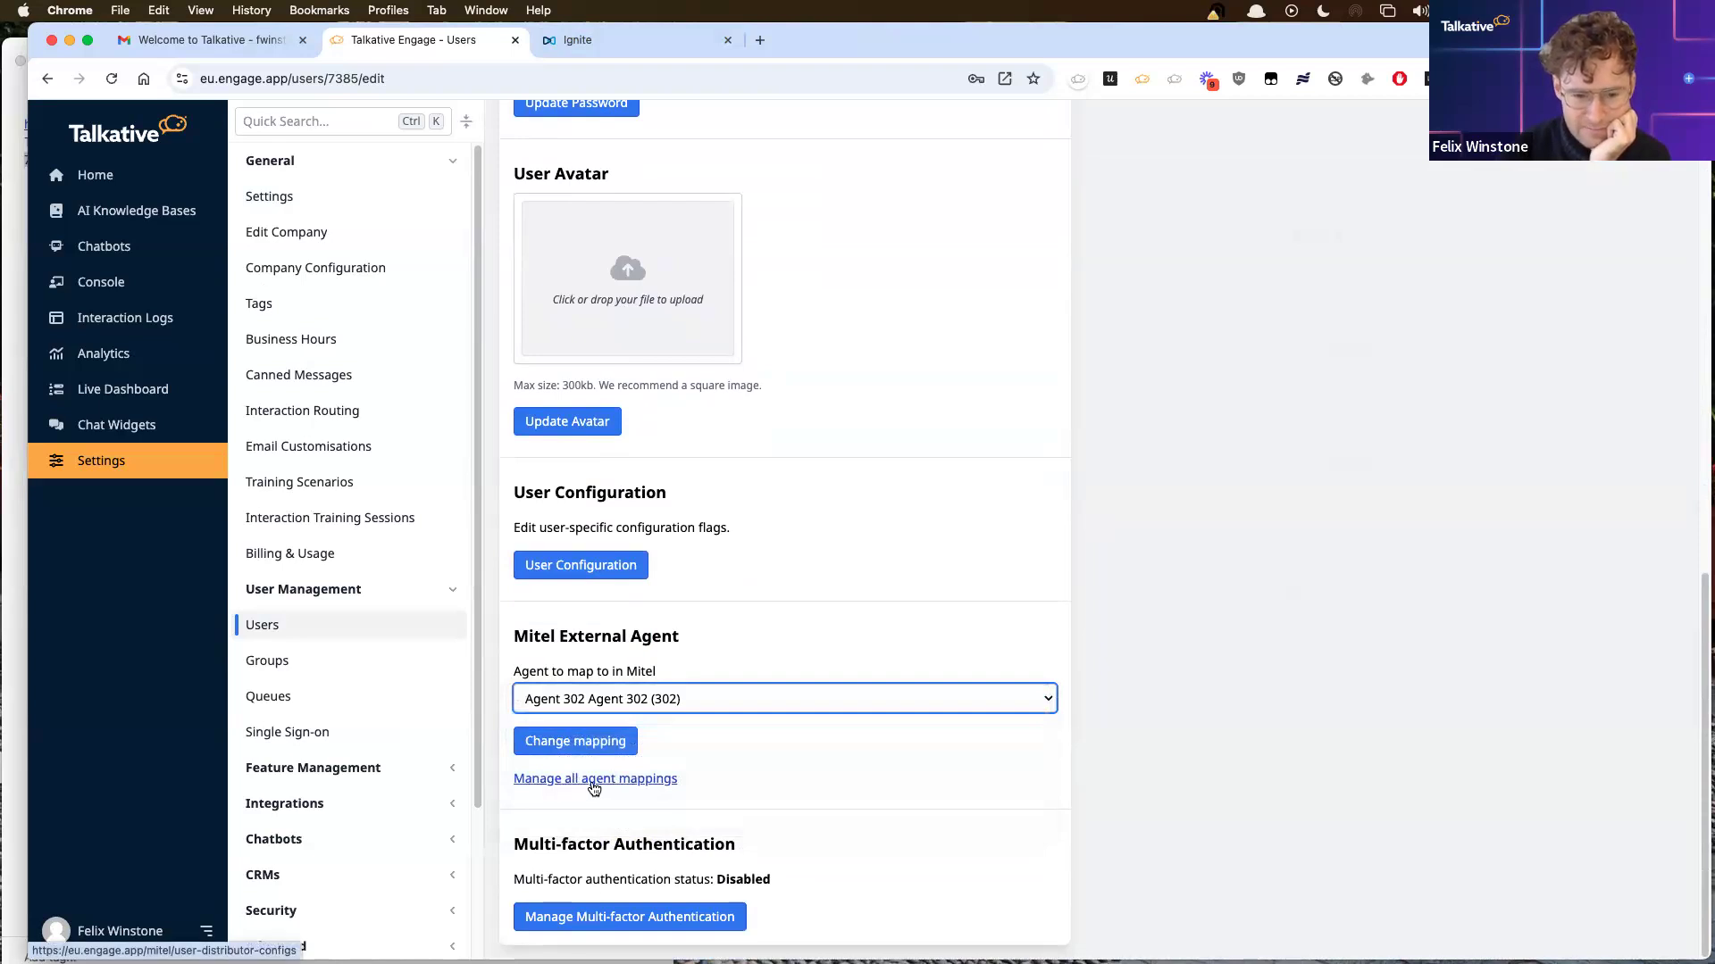
Step: Open the overview of all Mitel agent mappings and connect the account holder to Agent 302
left_click(575, 786)
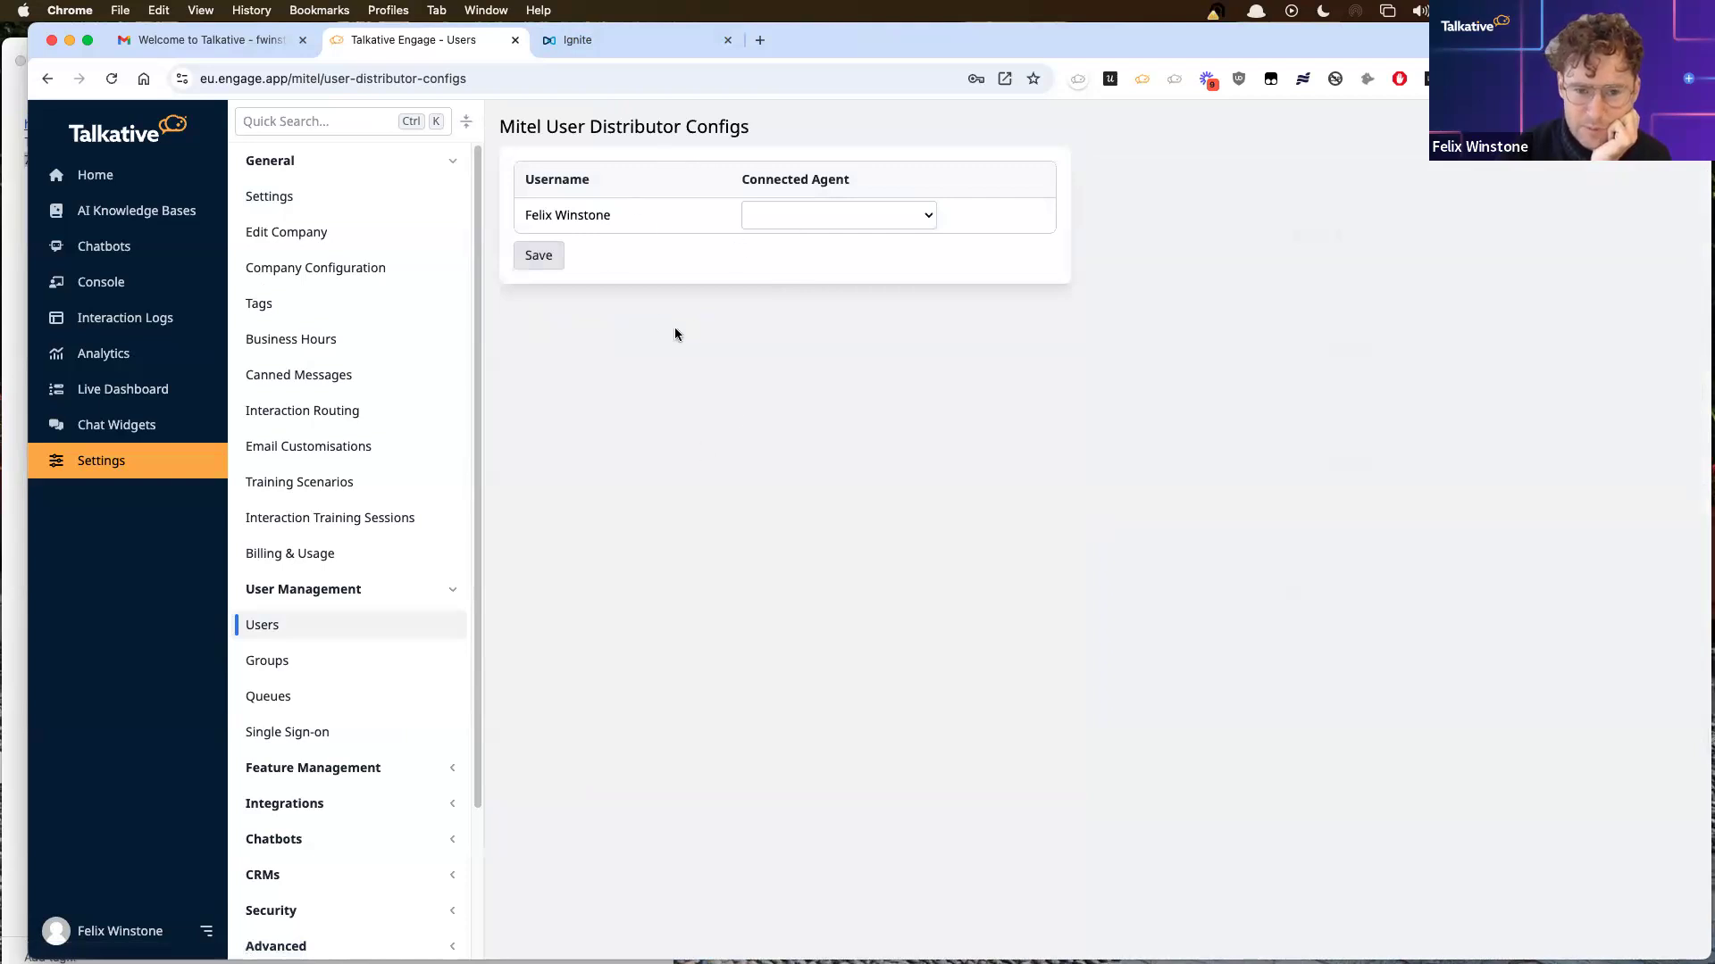
left_click(796, 226)
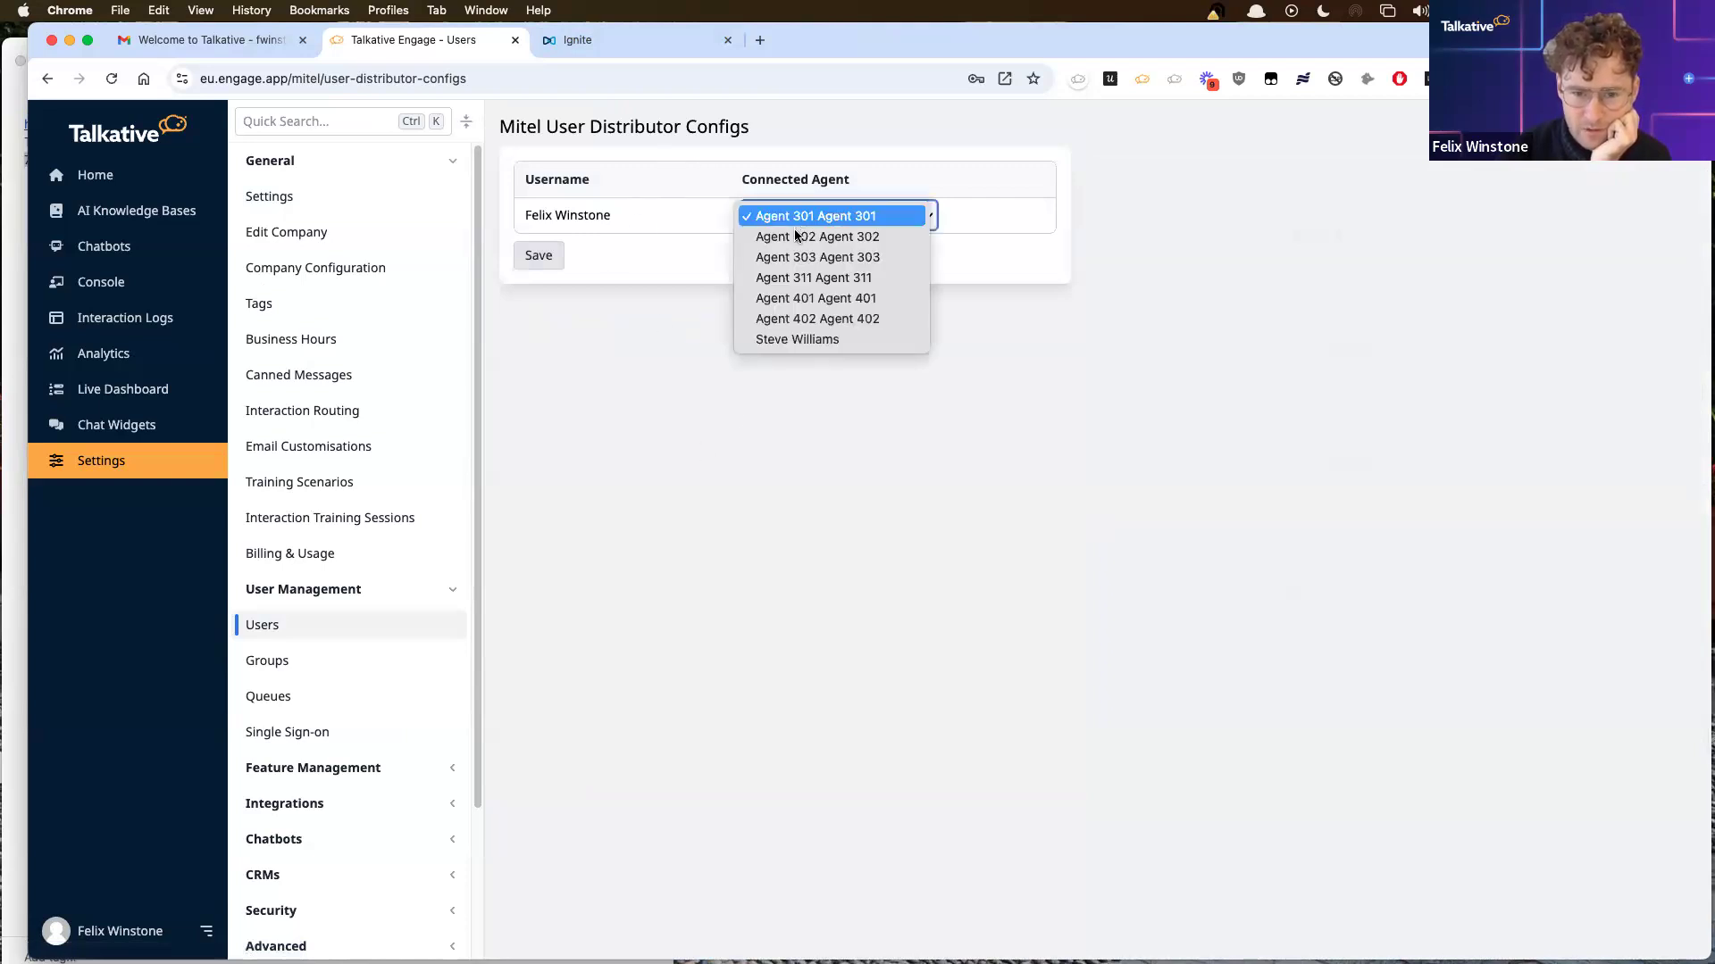
left_click(796, 236)
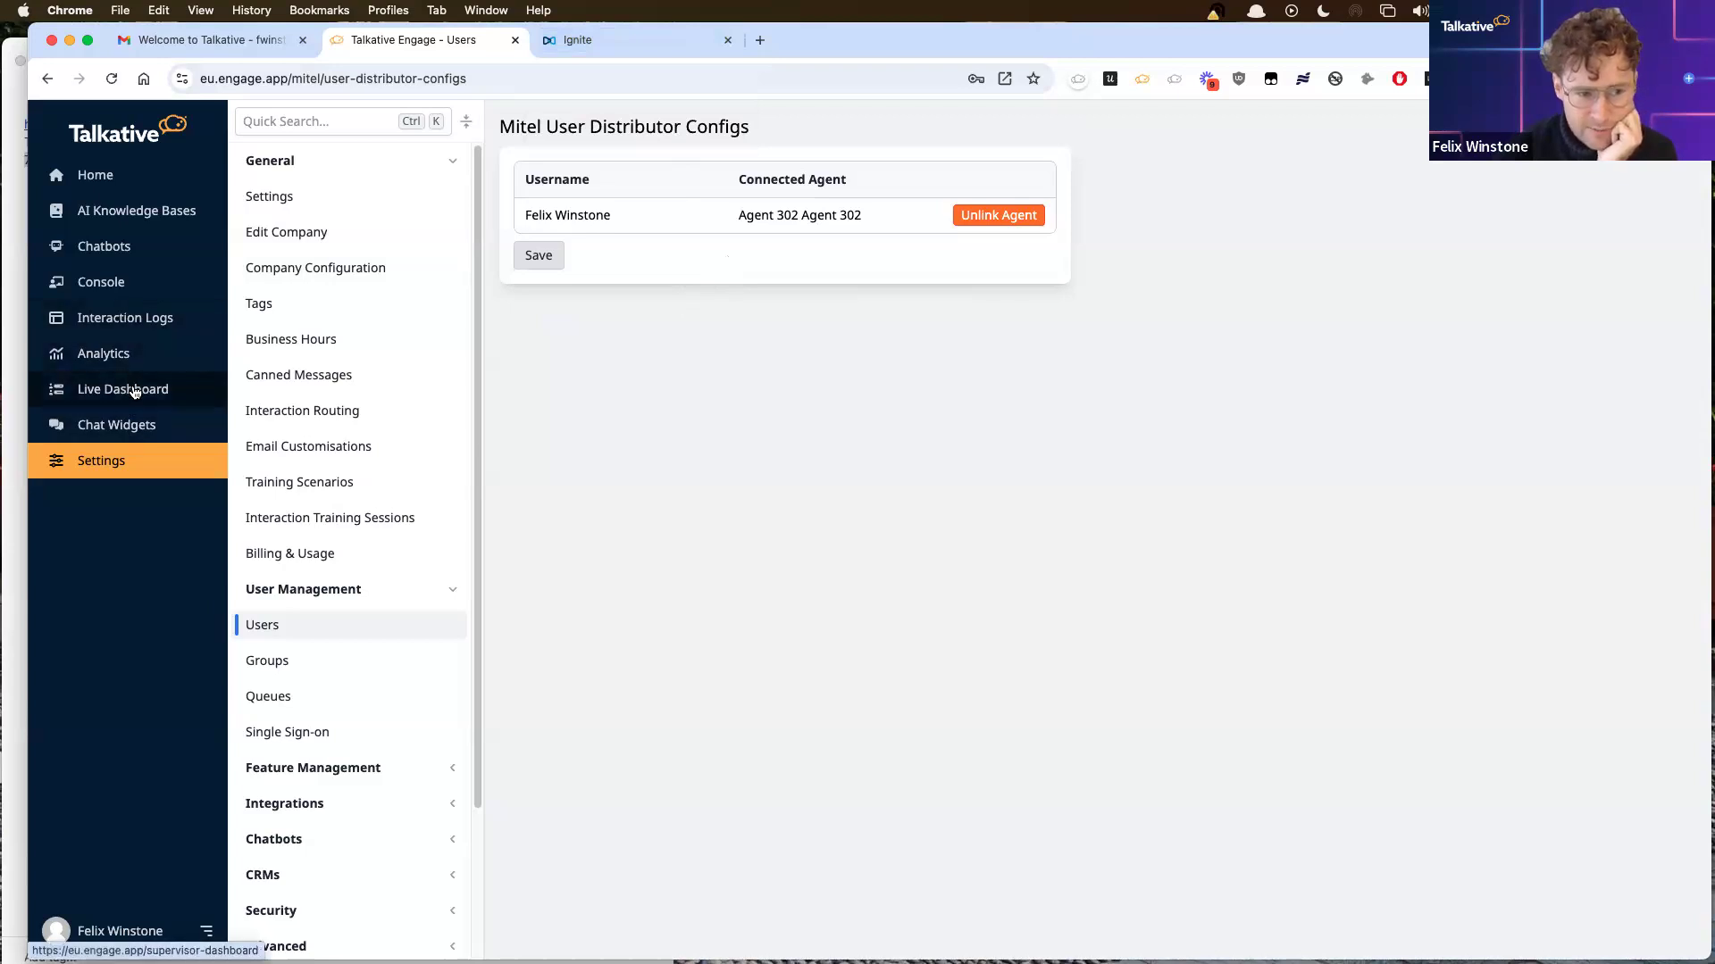
Step: Review the dashboard in Mitel Ignite and Talkative's live dashboards, including Chat Monitoring with its chat options and CSAT
left_click(605, 42)
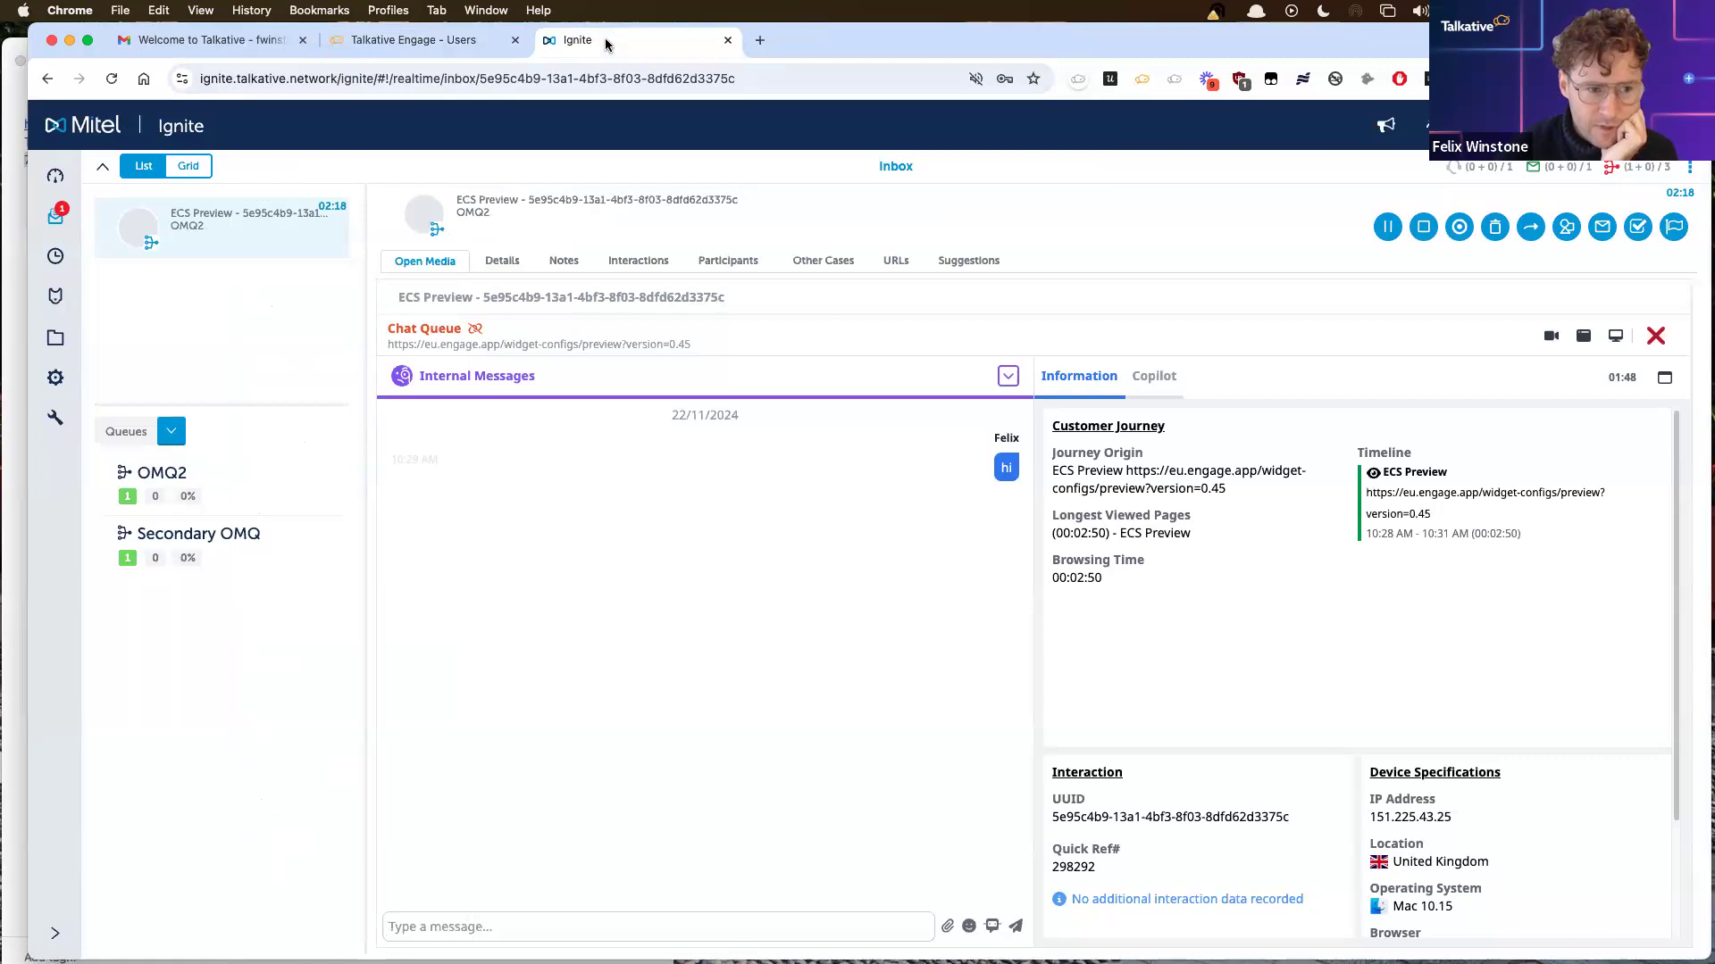
left_click(56, 178)
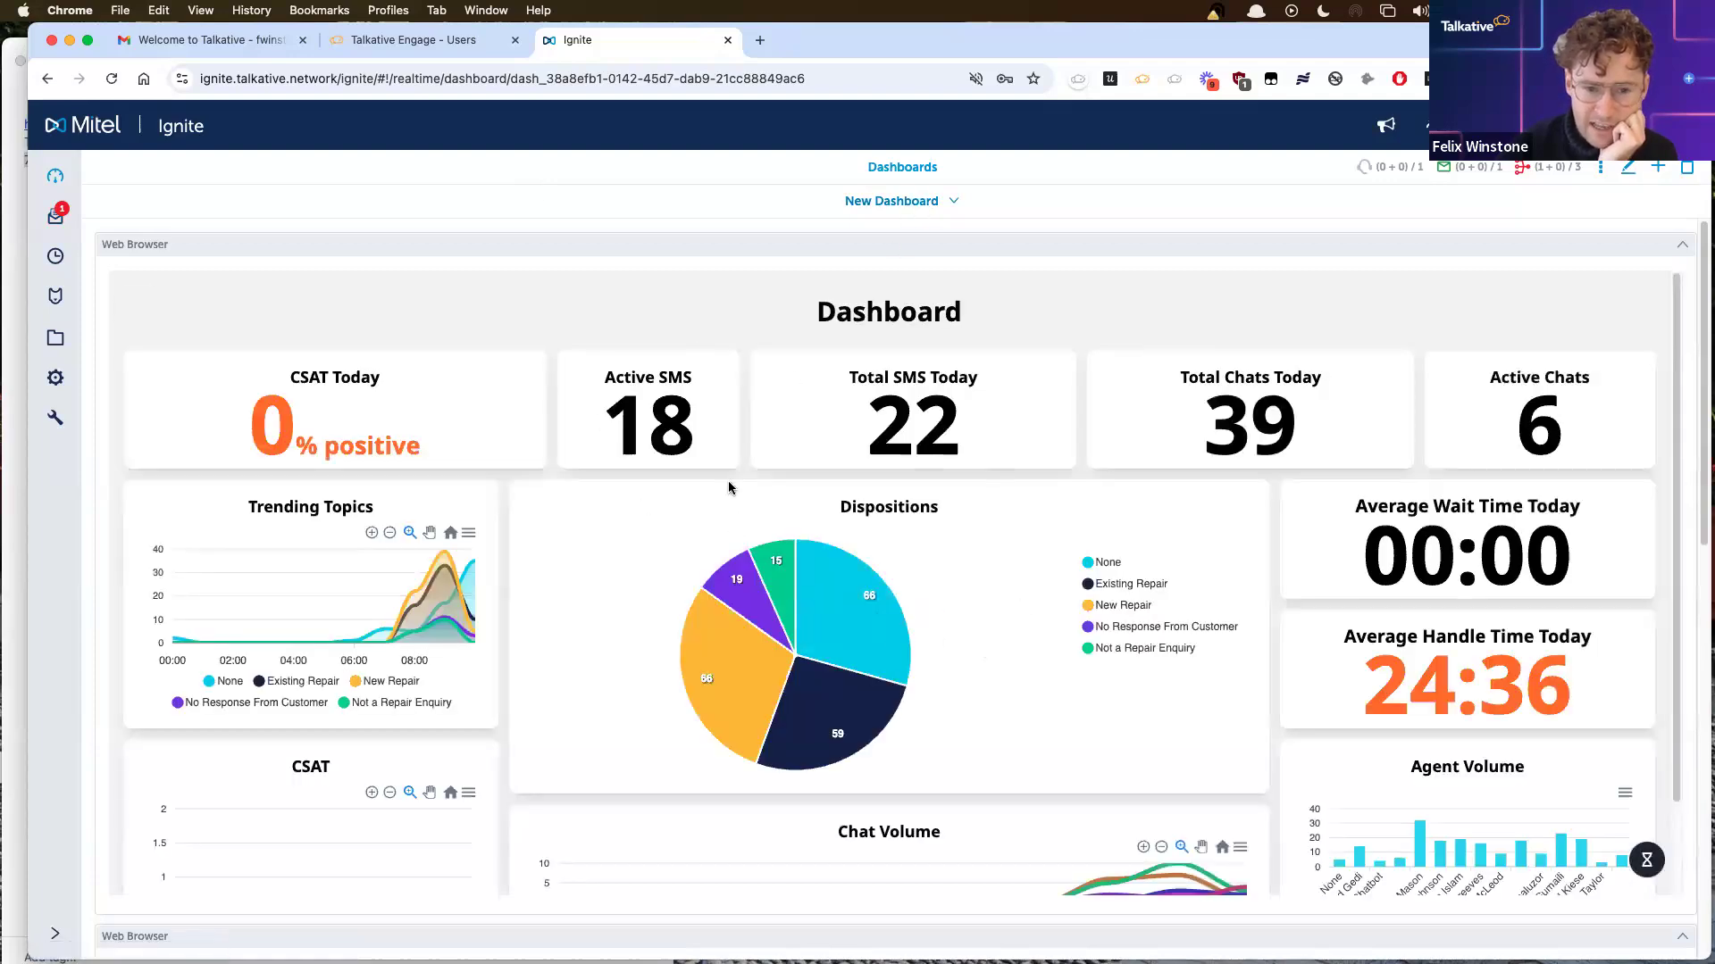
left_click(409, 40)
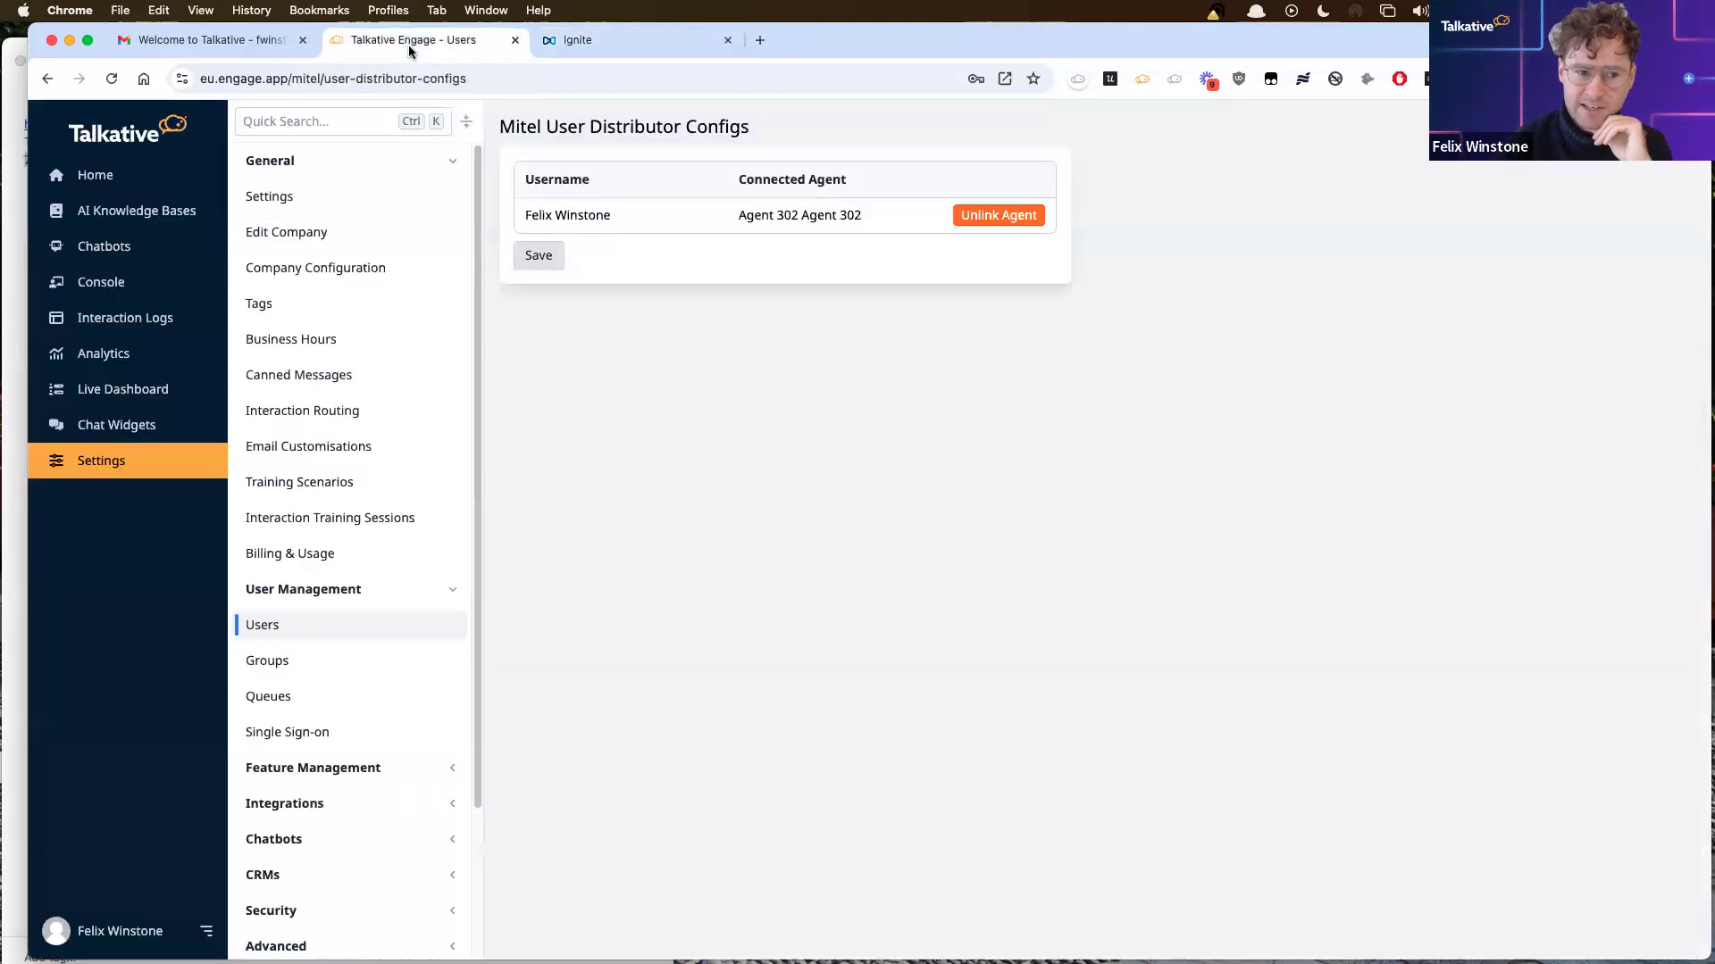
left_click(114, 394)
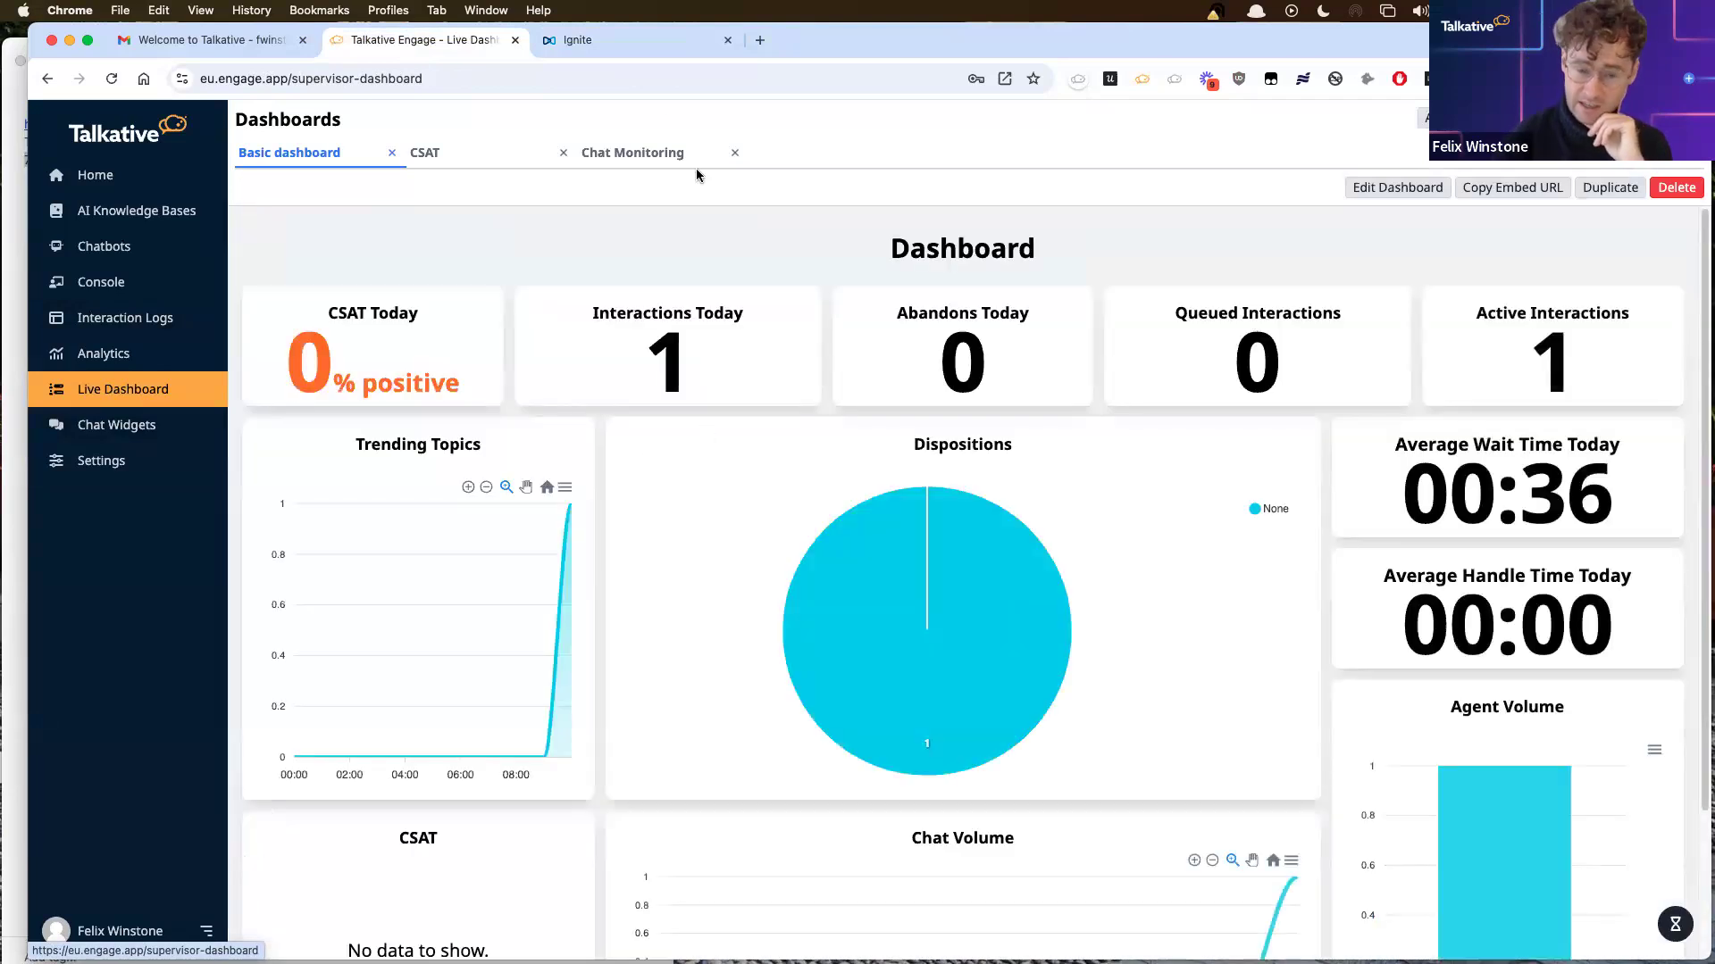
left_click(626, 163)
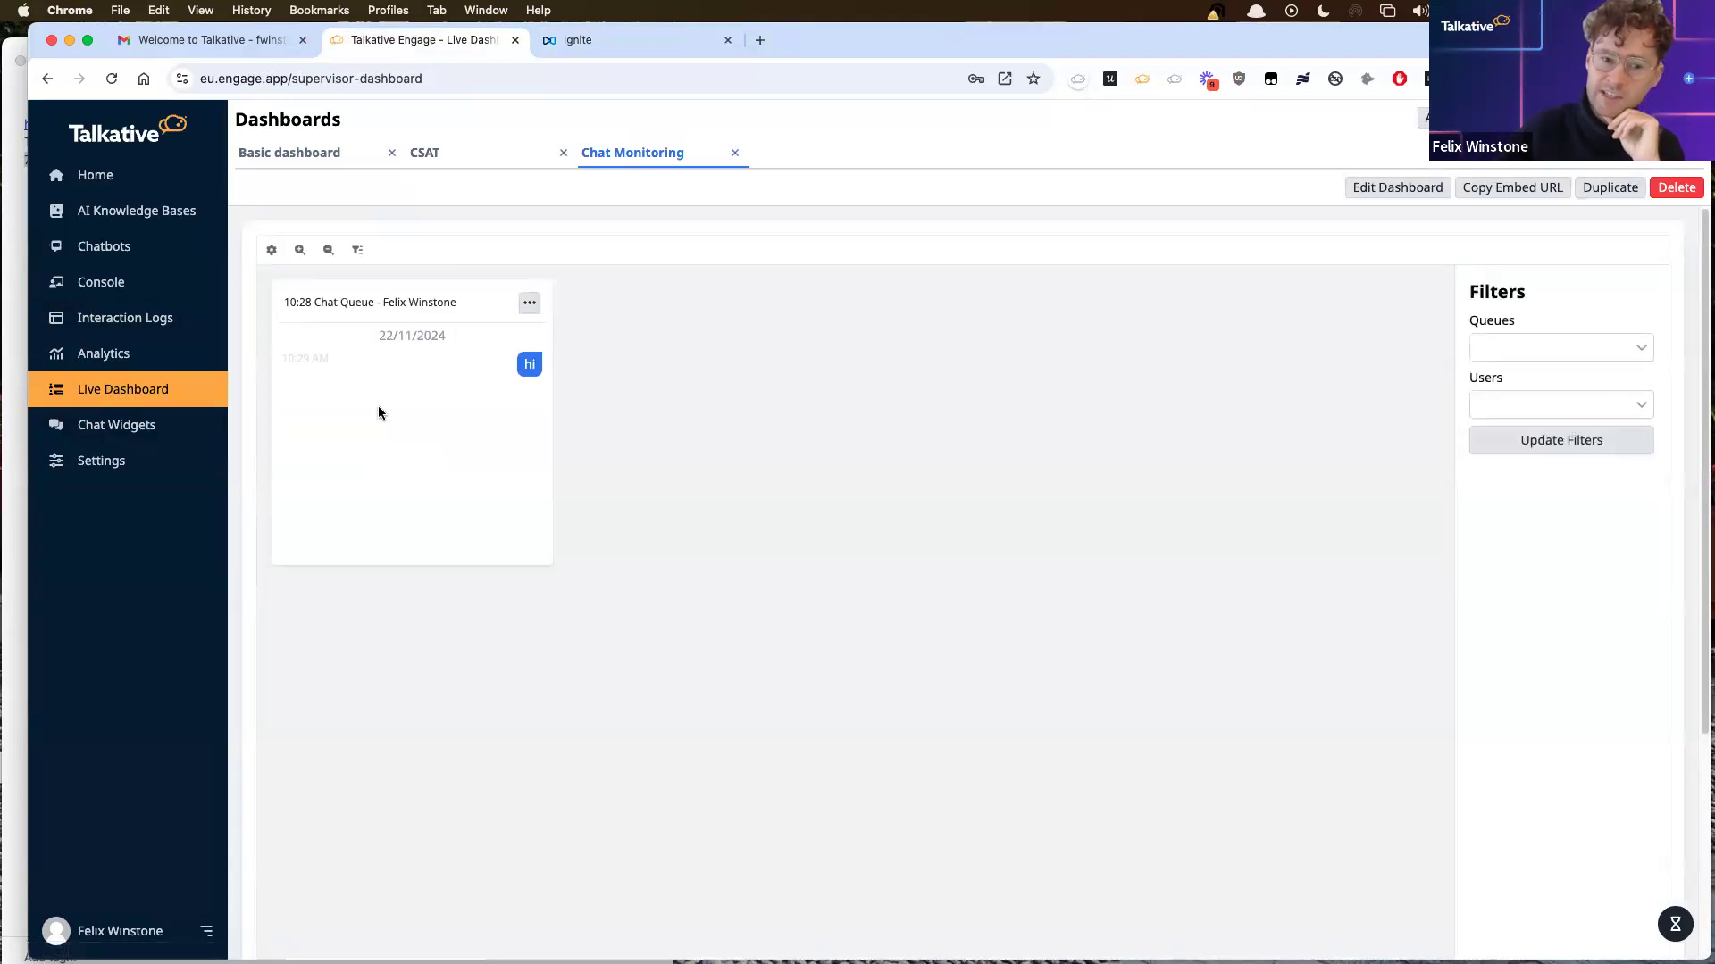
left_click(529, 303)
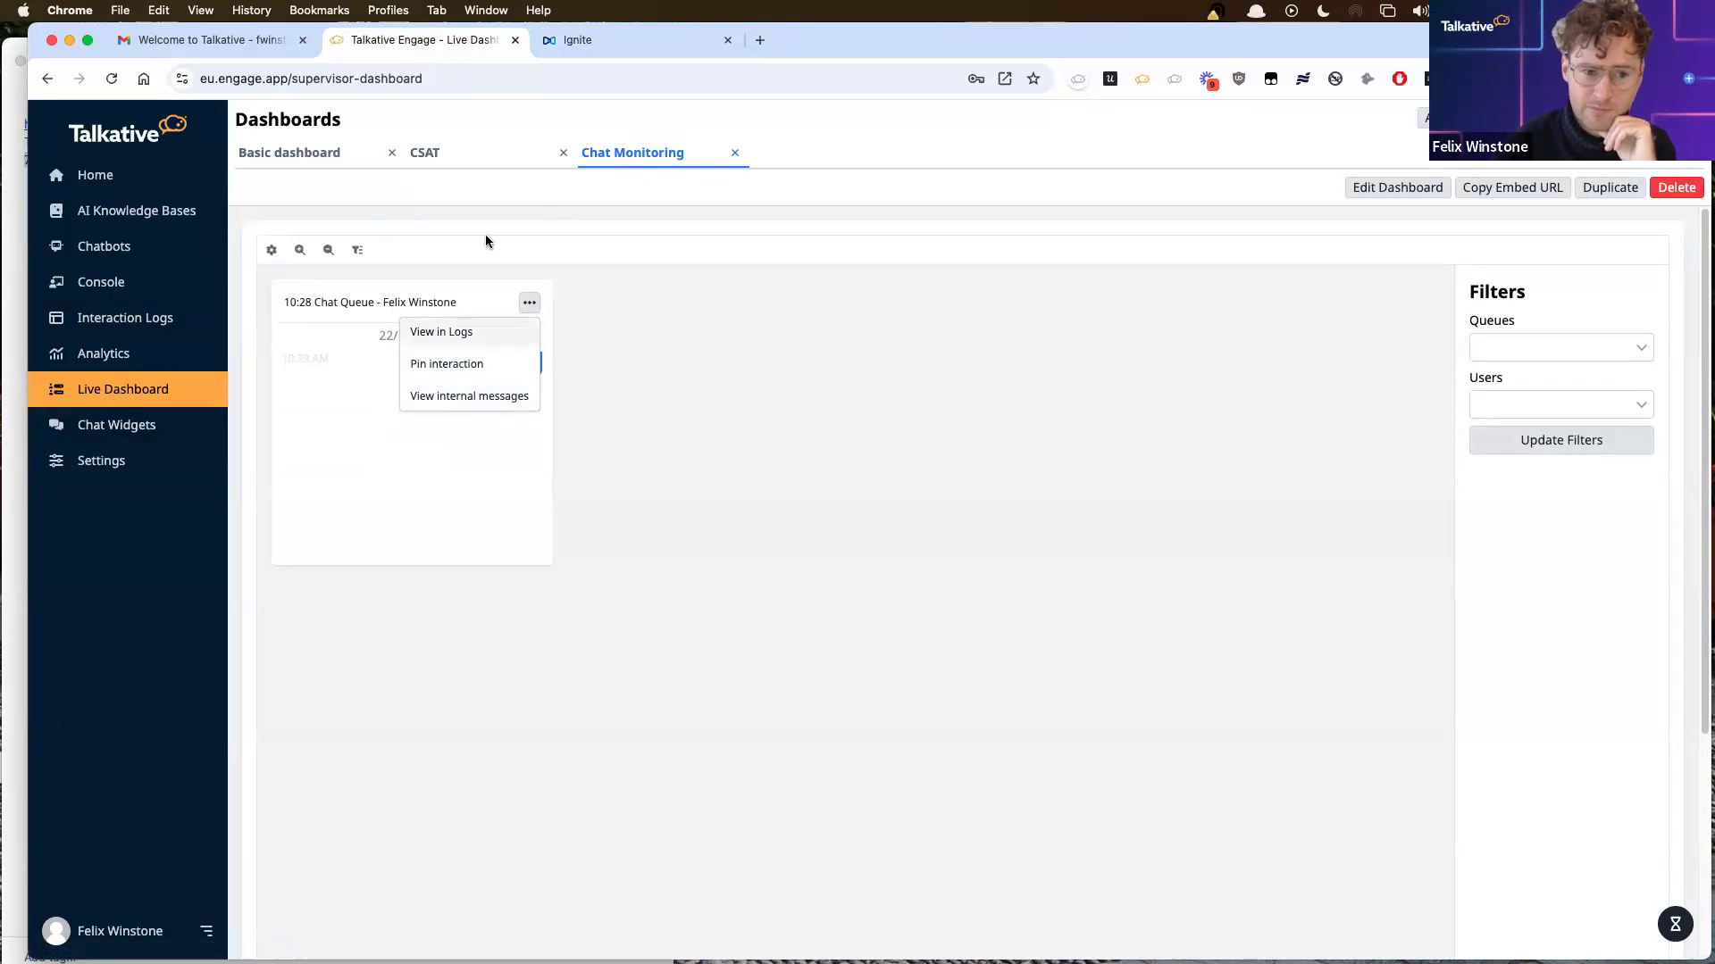
left_click(452, 152)
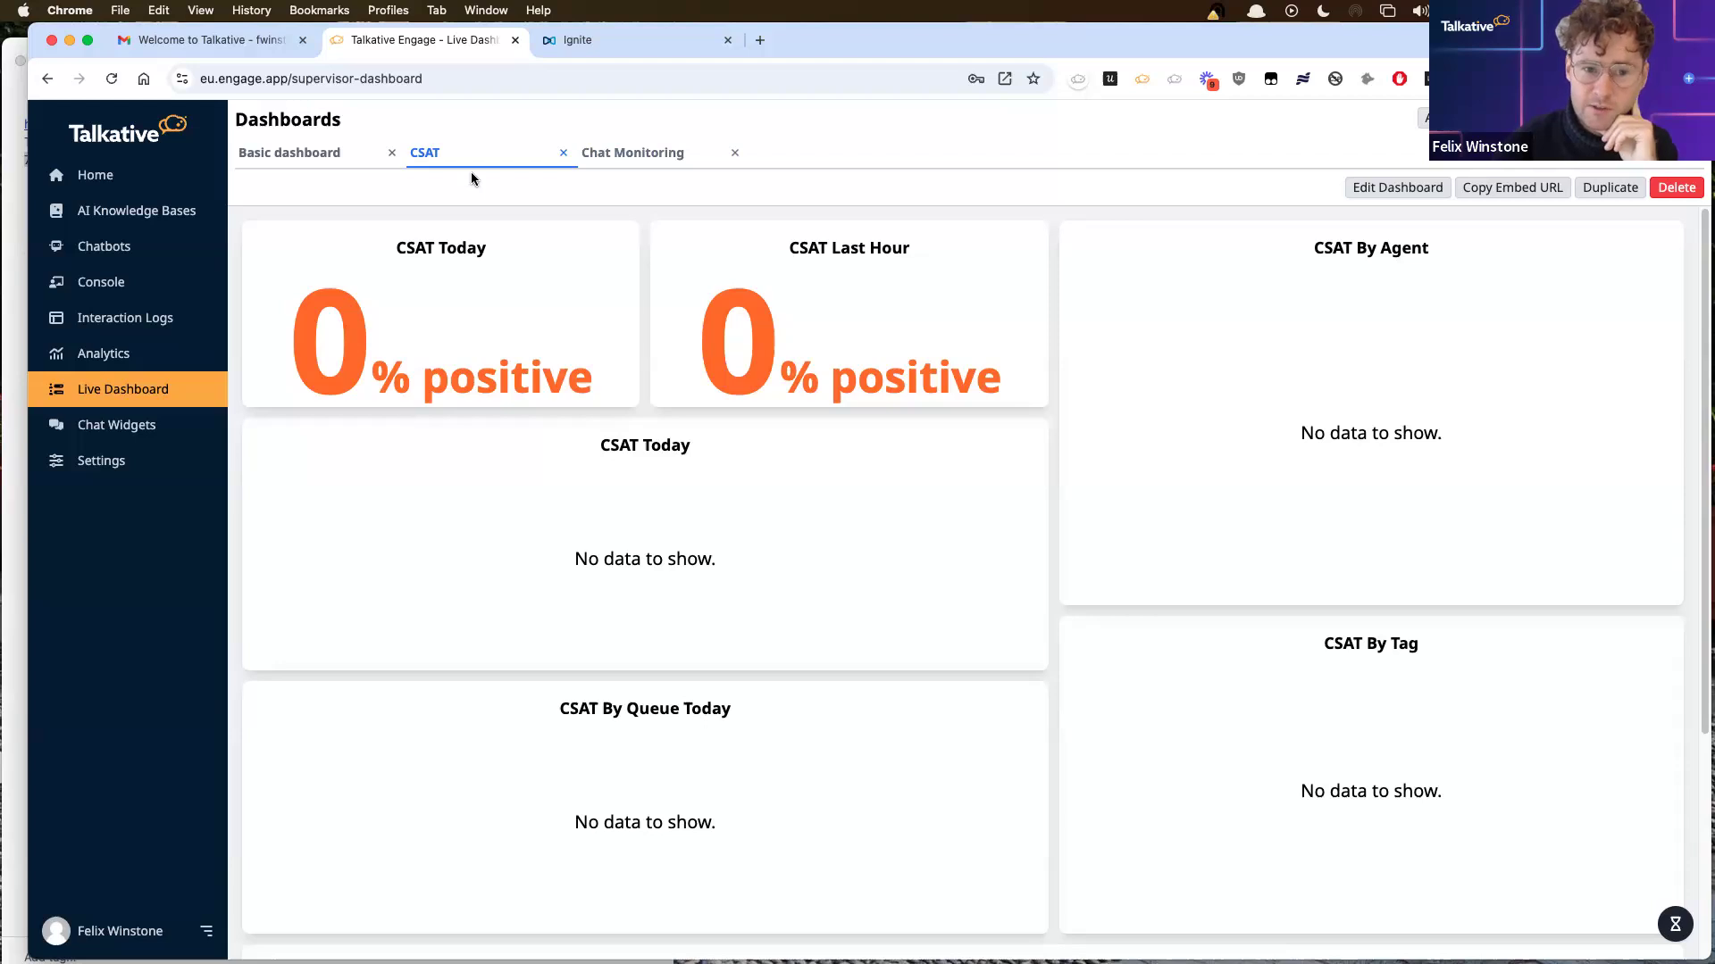
Step: Switch to Mitel Ignite and add a Web Browser widget to the first New Dashboard with 0 widgets
left_click(640, 44)
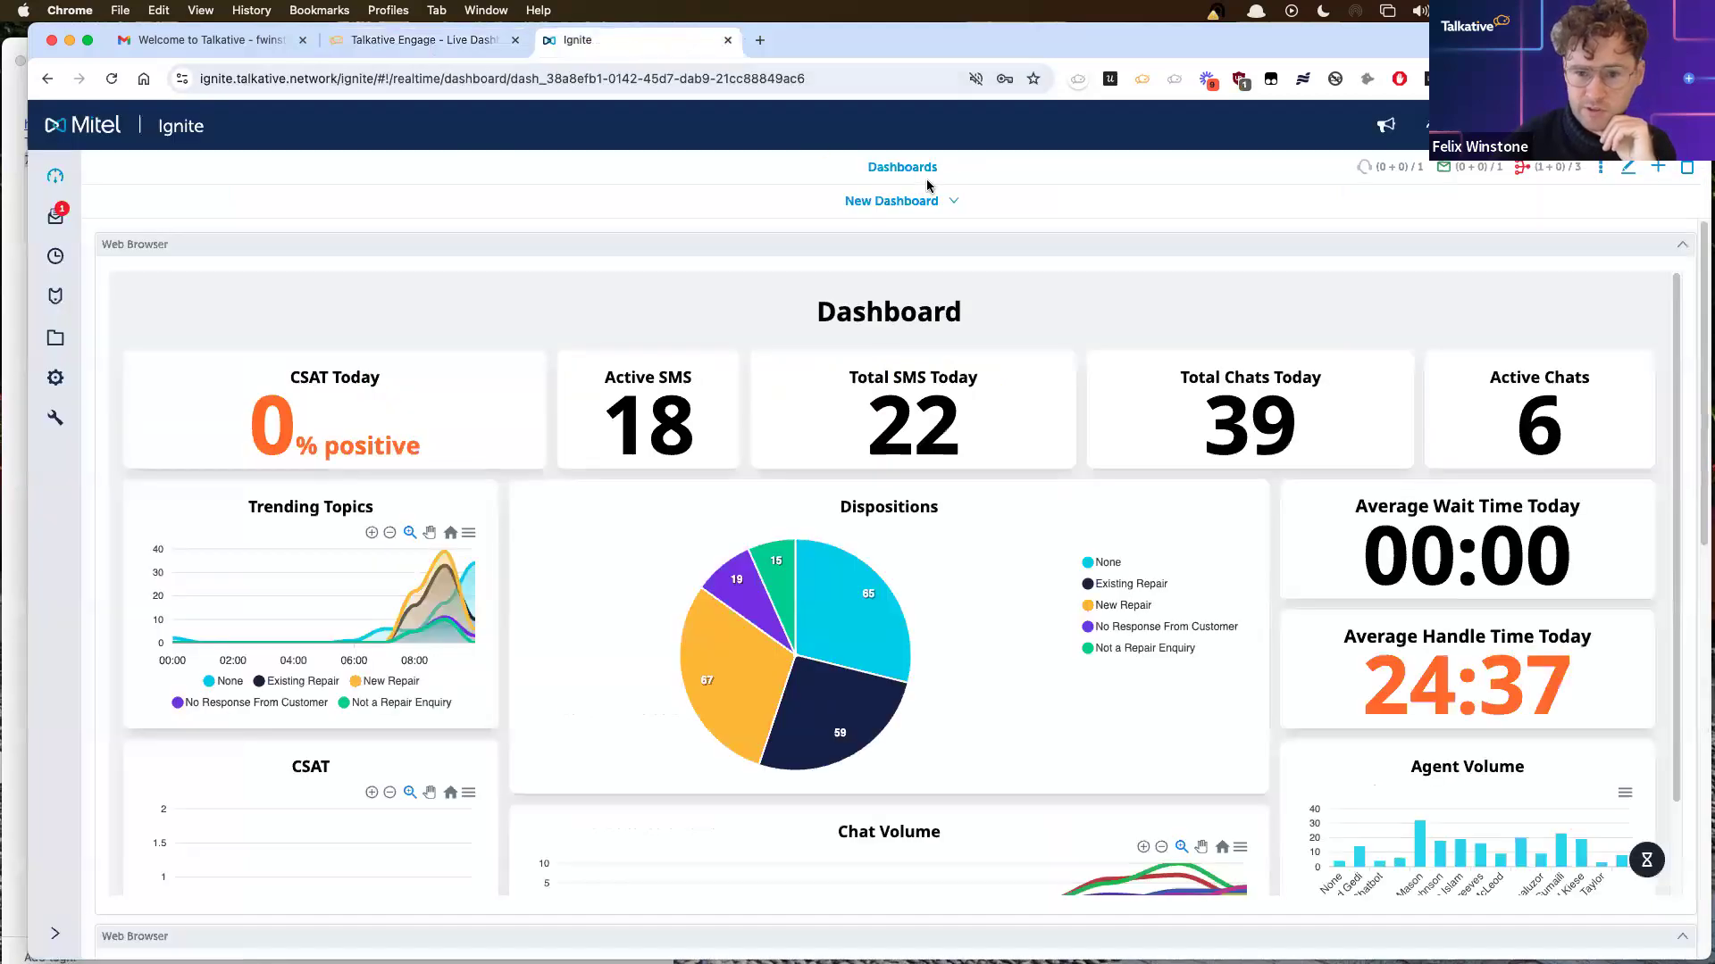
left_click(911, 201)
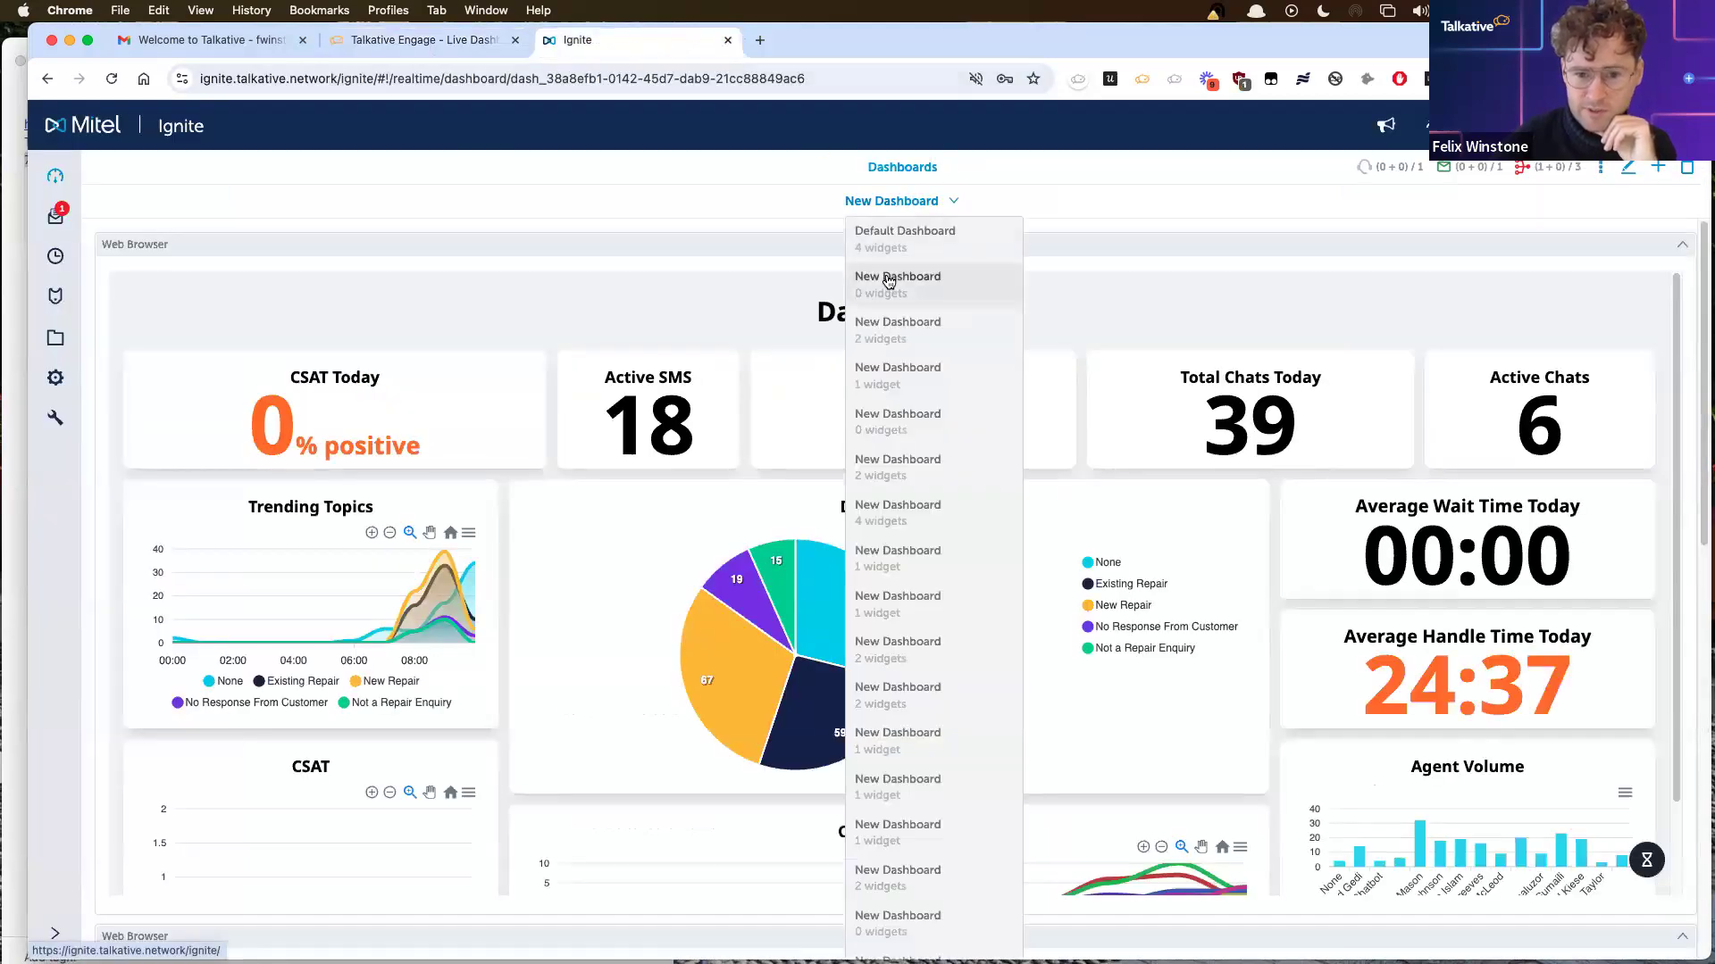
left_click(886, 278)
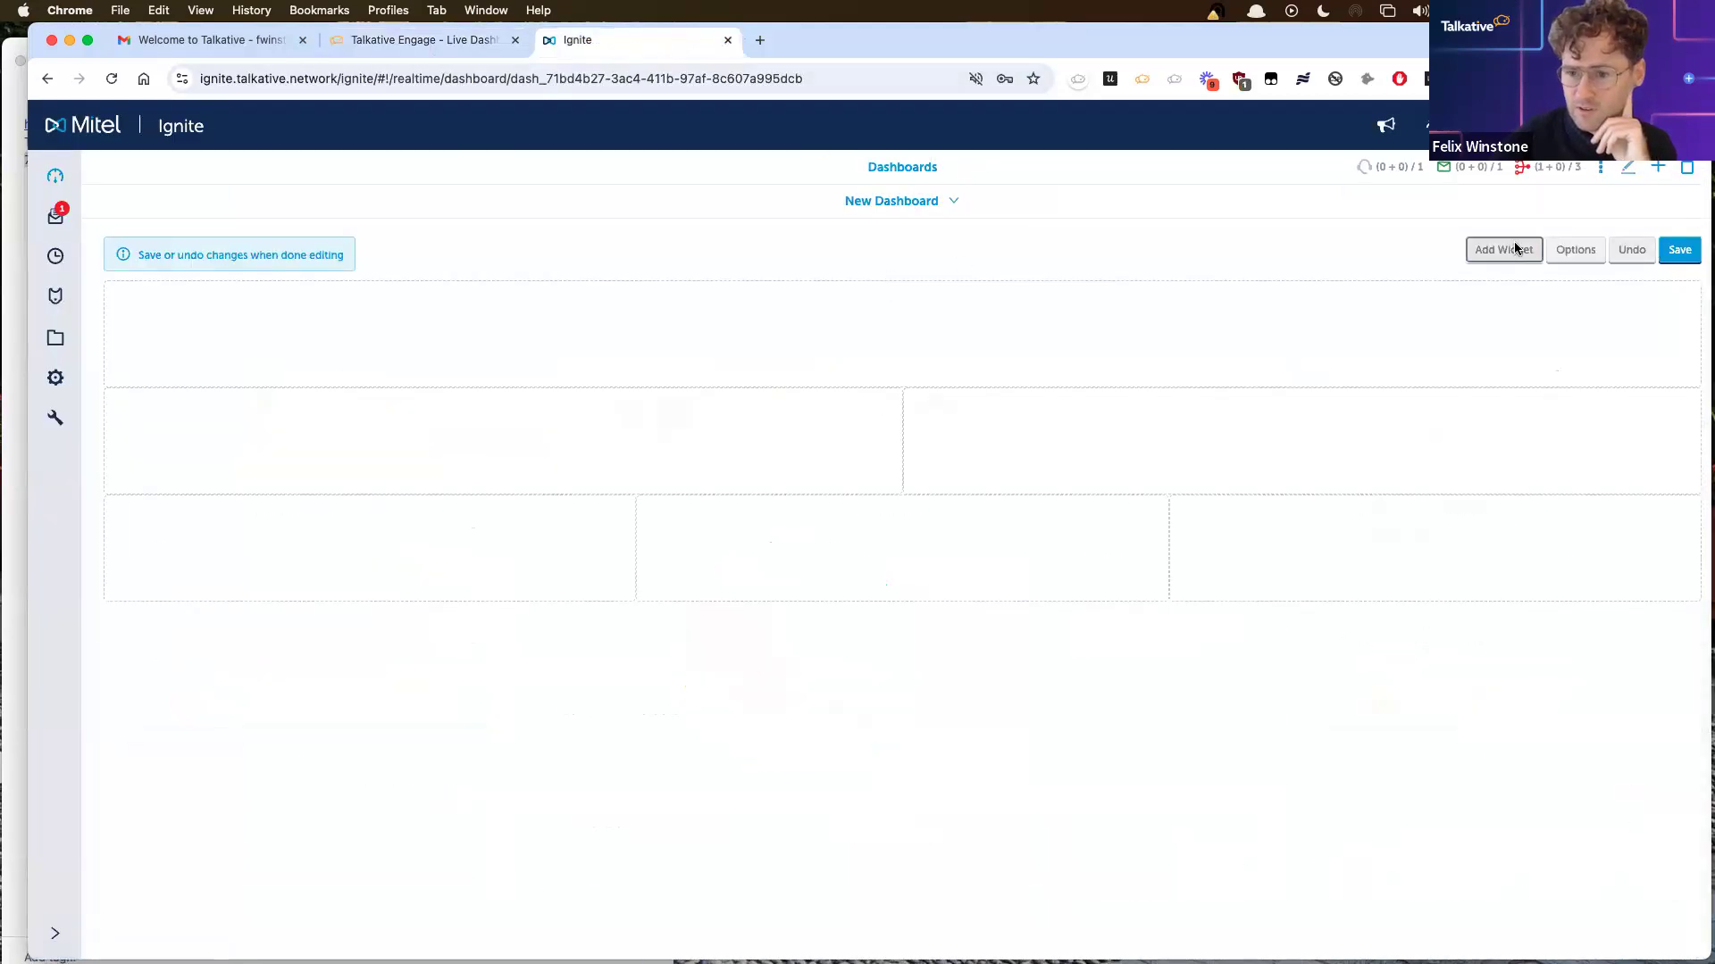
left_click(1515, 249)
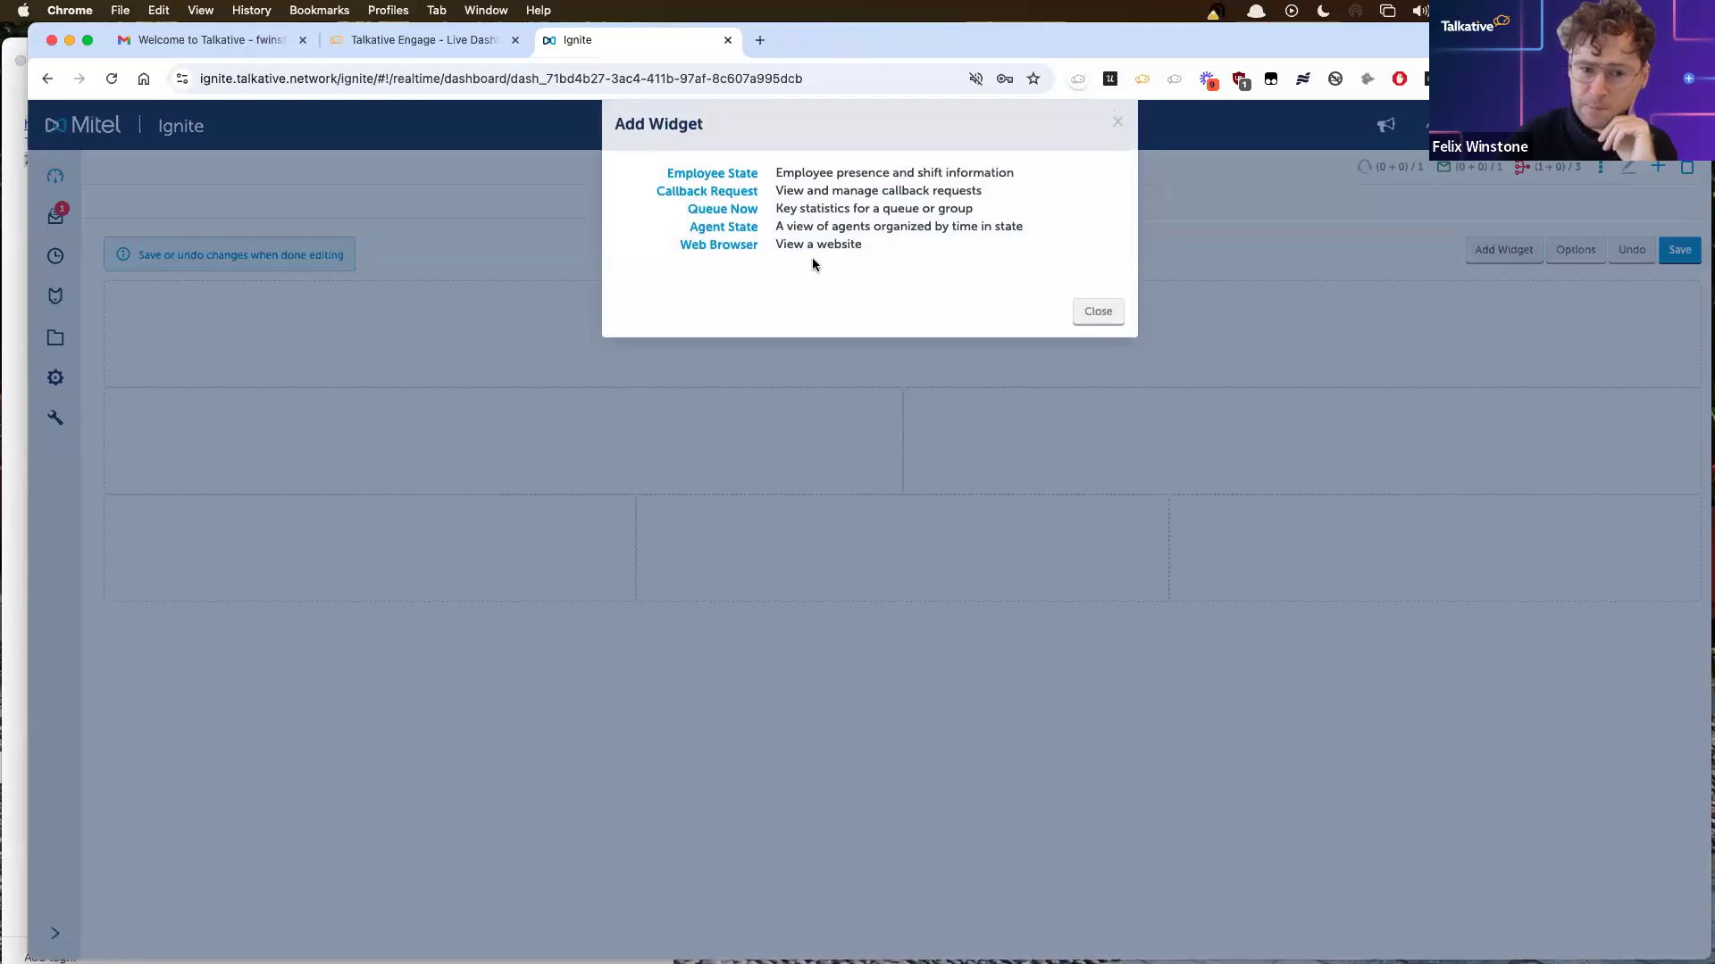
left_click(730, 245)
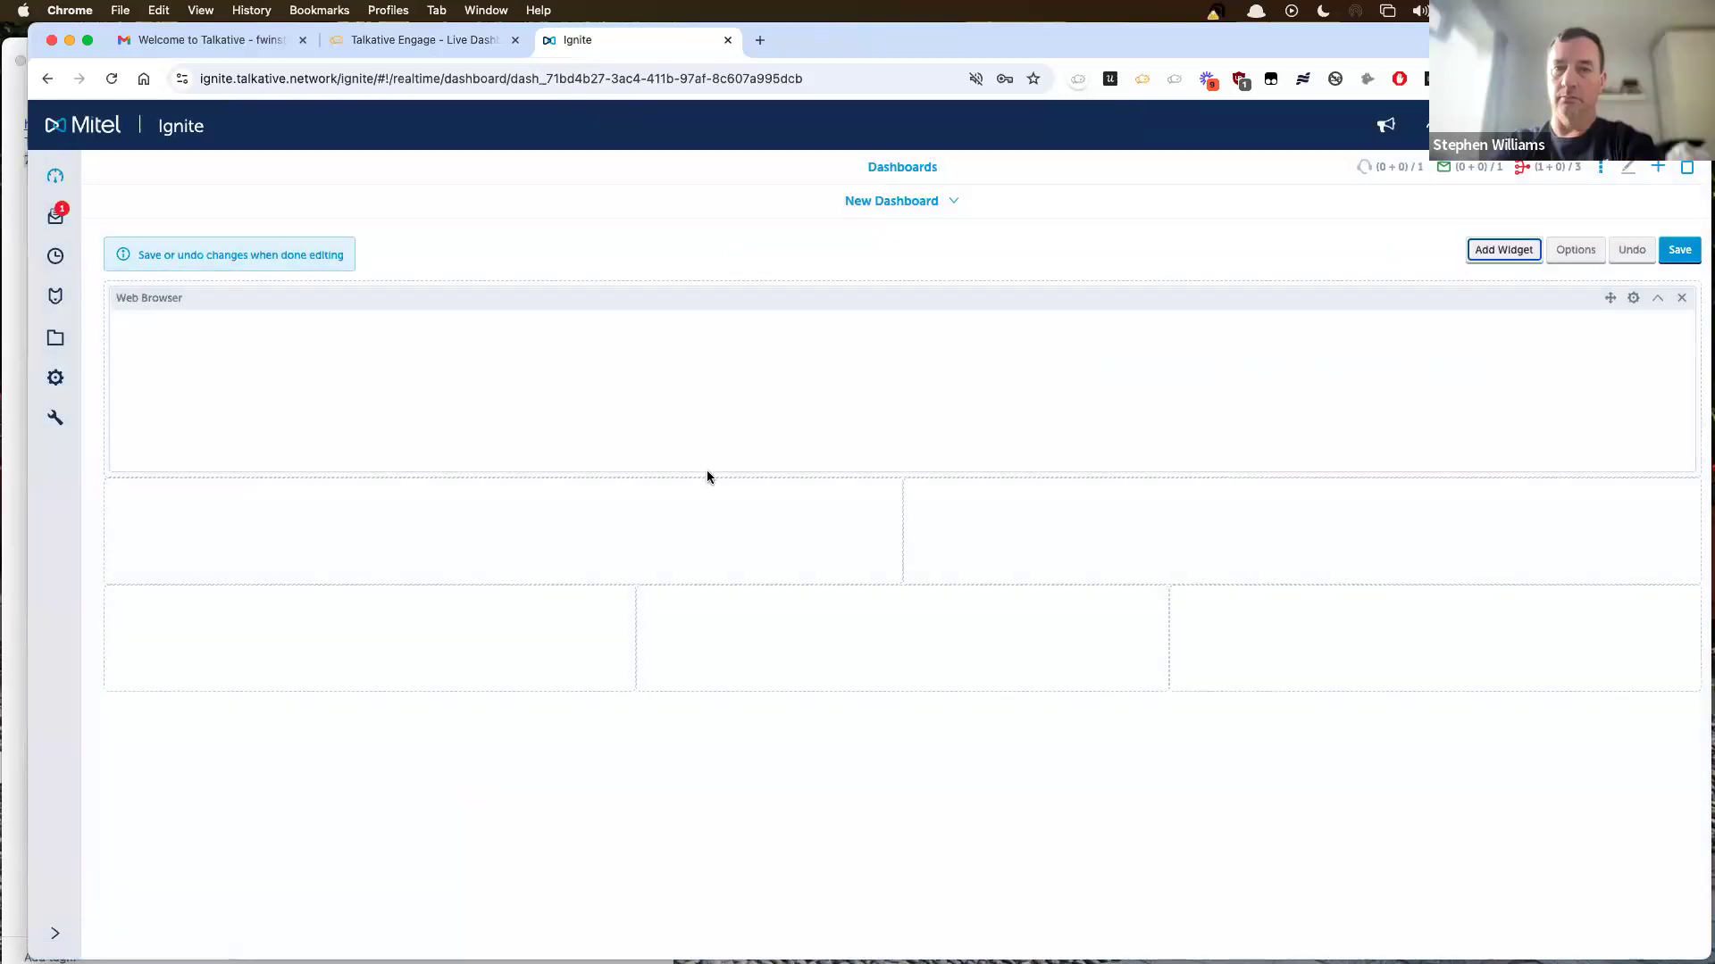
Step: Open the Web Browser widget's settings and set its height to 1000
left_click(1633, 304)
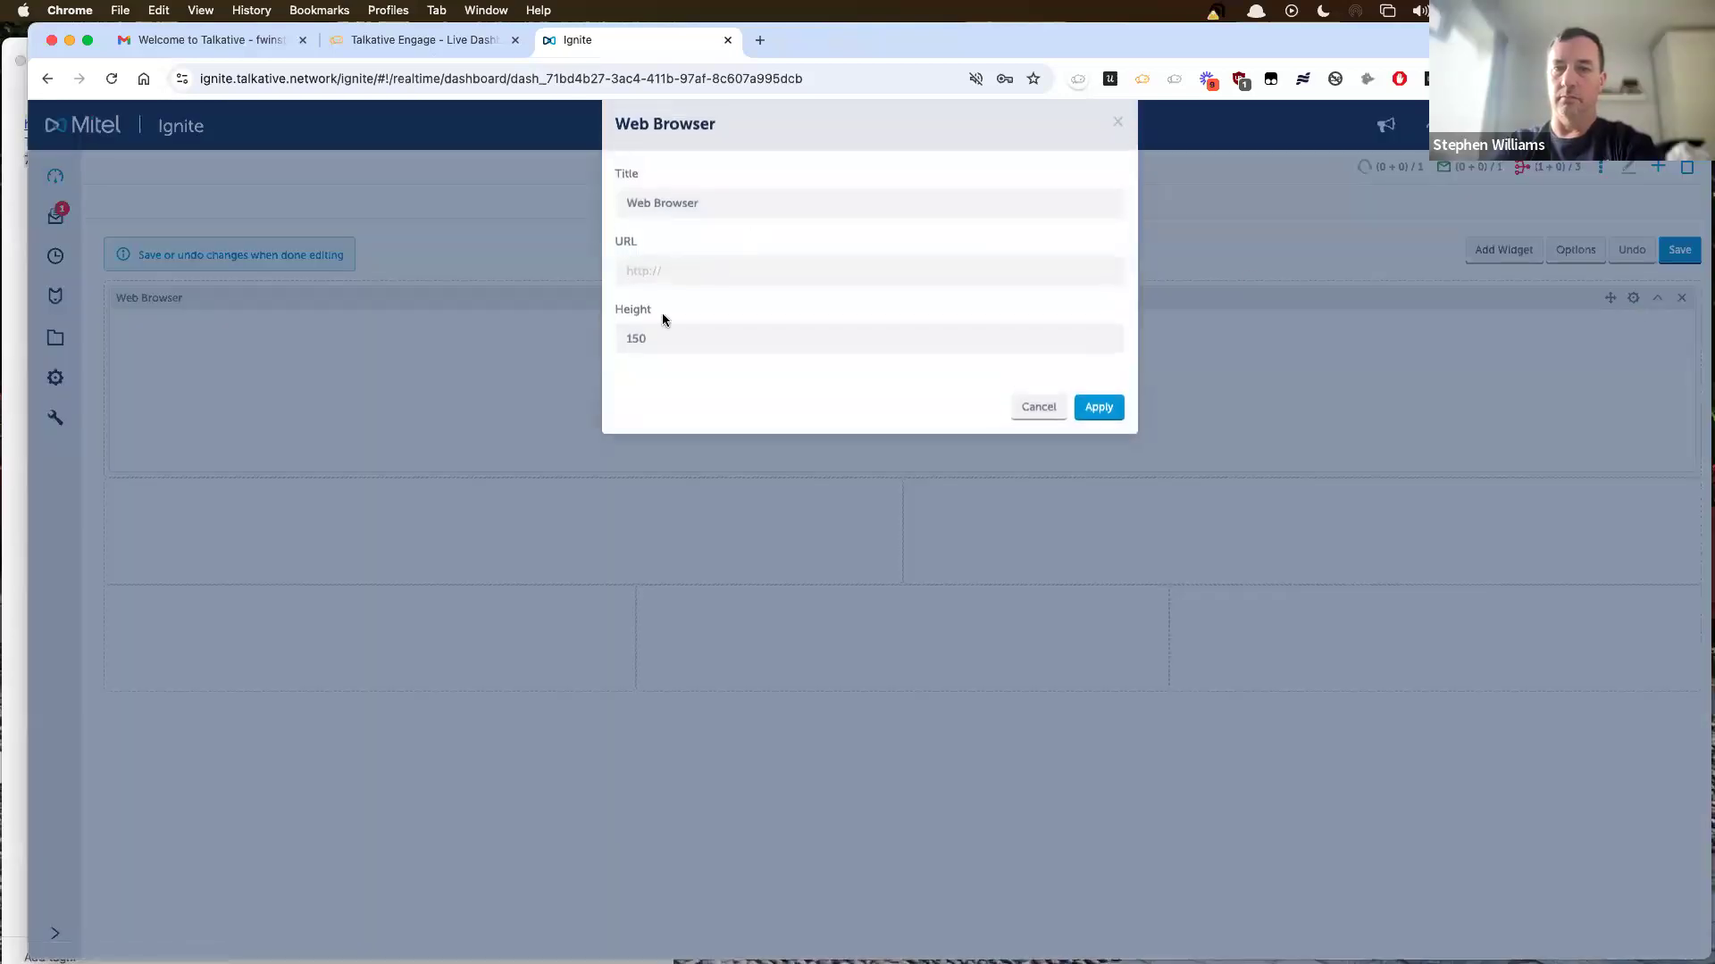
double_click(638, 339)
type("1000")
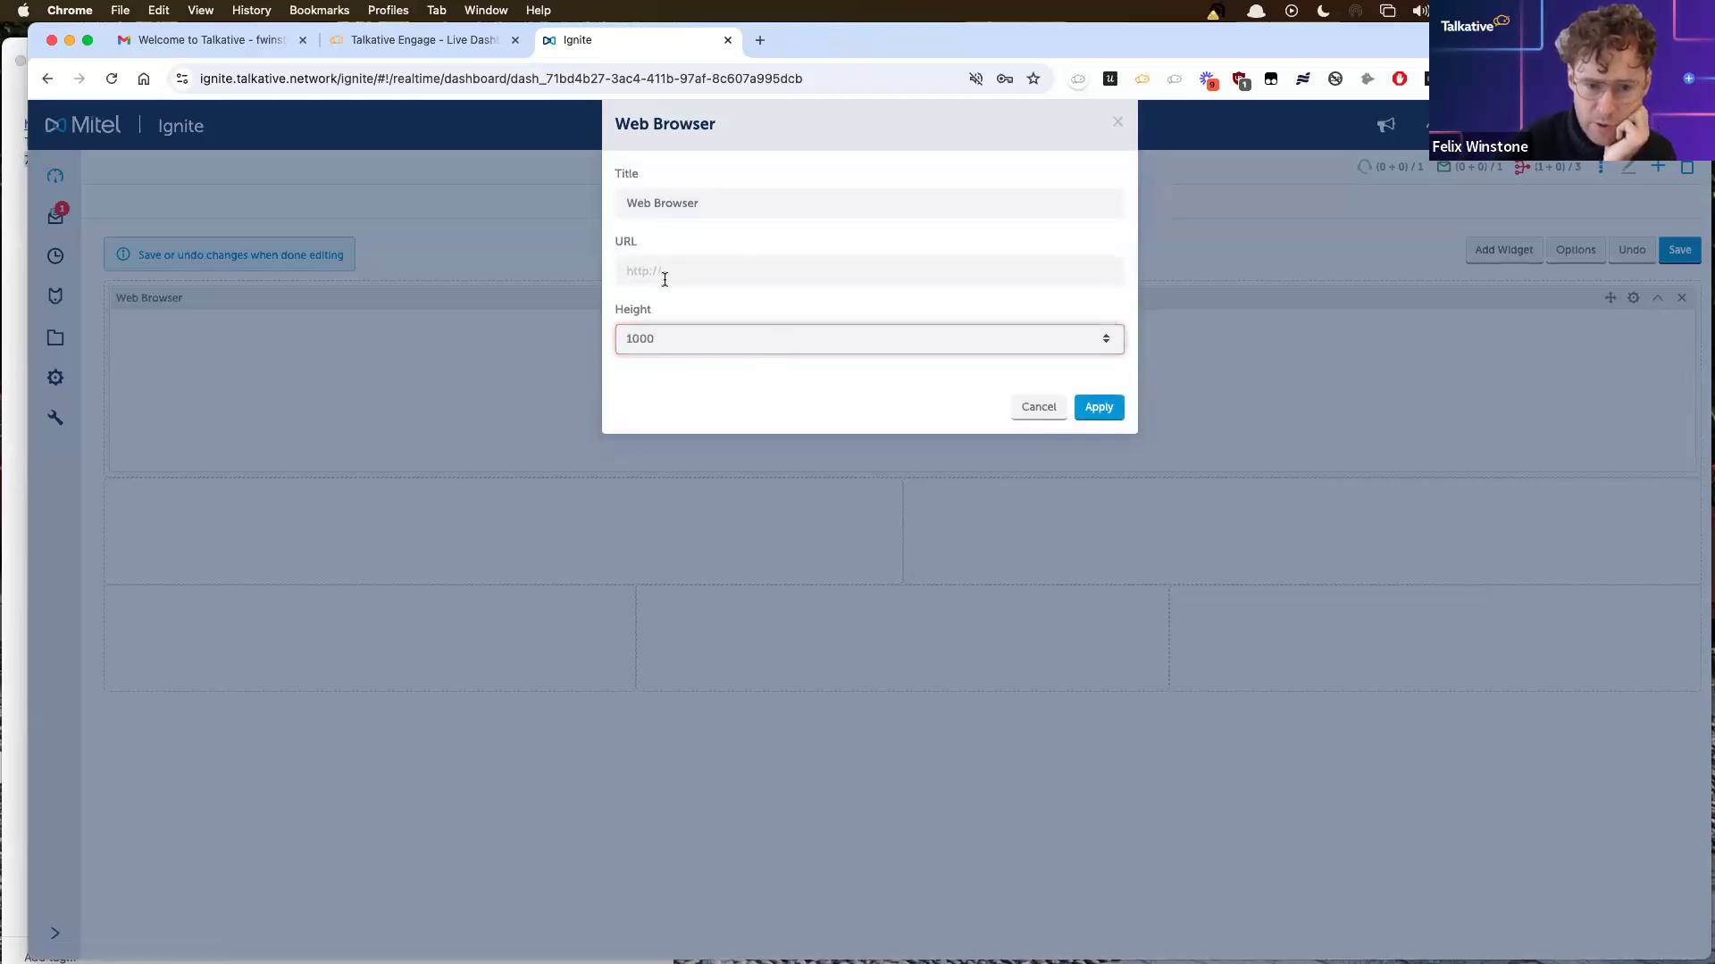
Step: Return to Talkative Engage and copy the embed URL of the CSAT dashboard
left_click(458, 43)
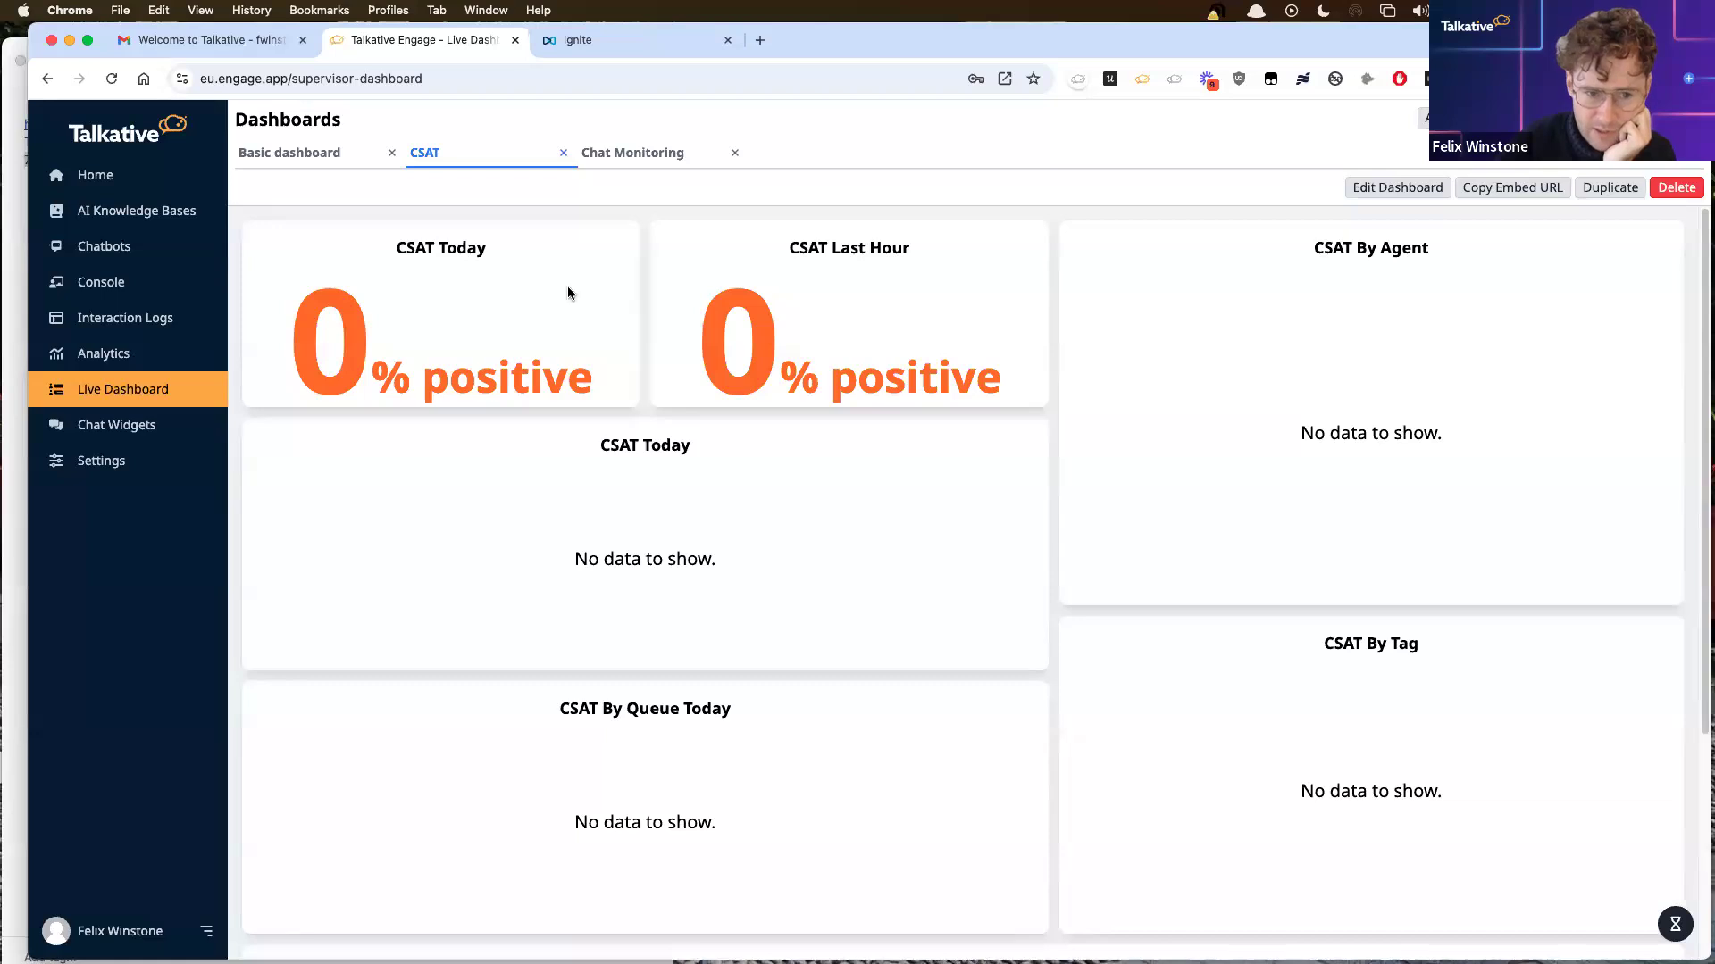
left_click(631, 157)
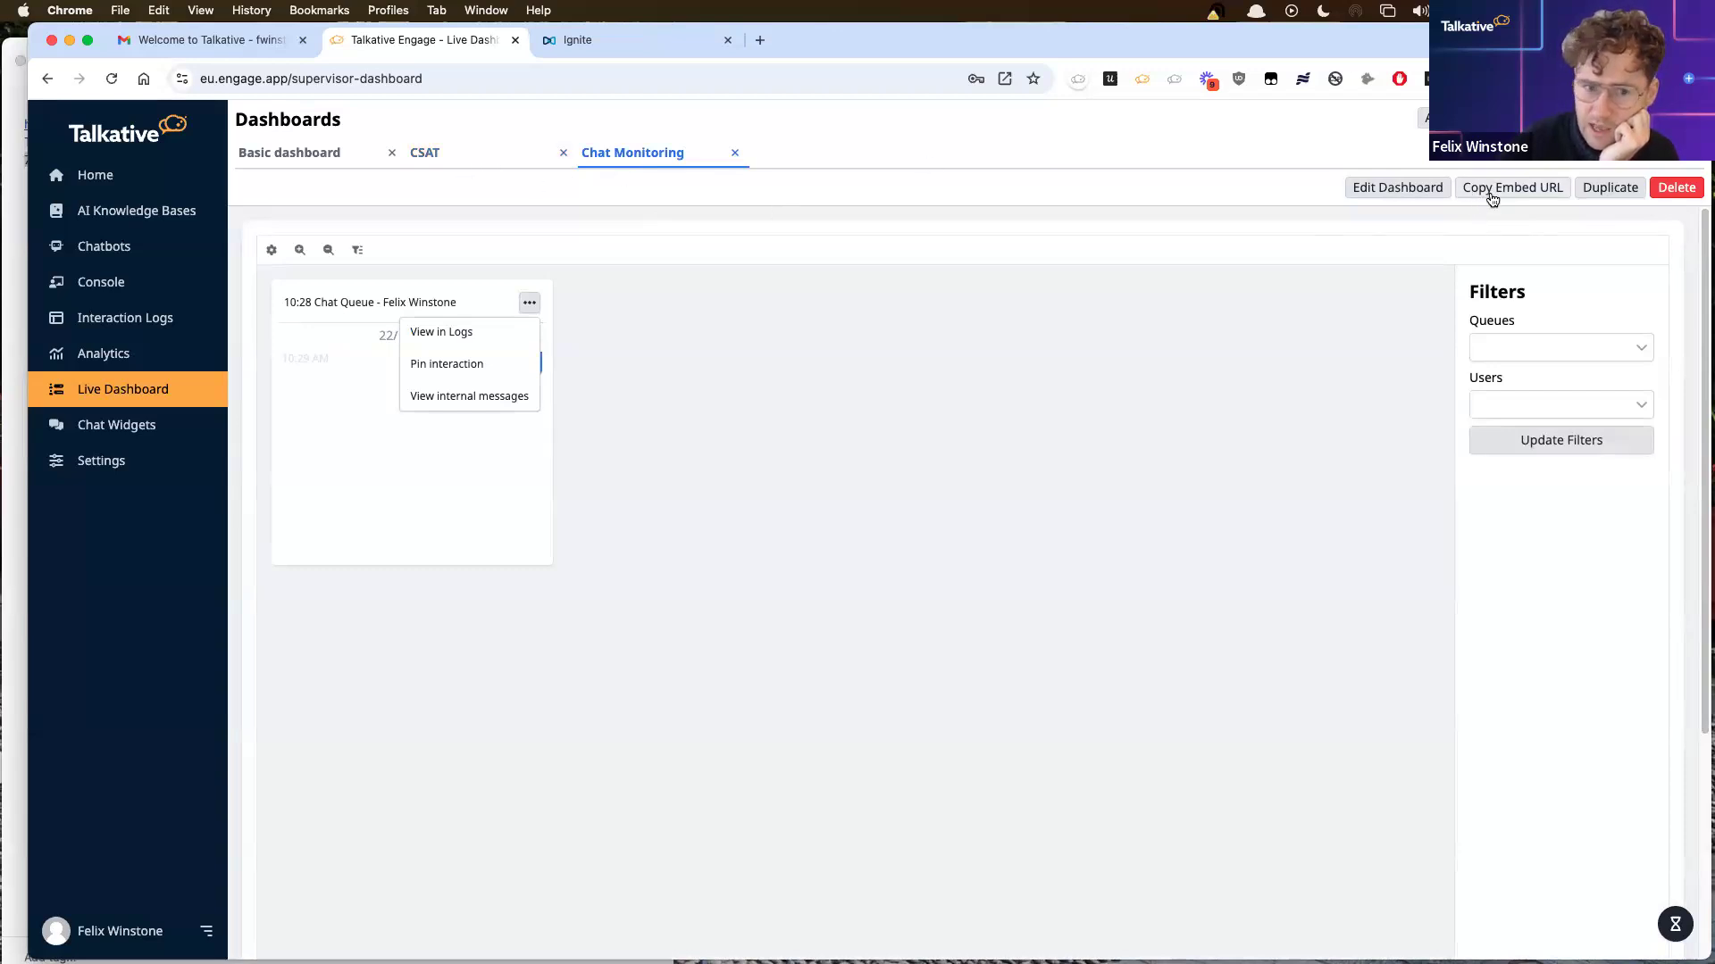
left_click(426, 158)
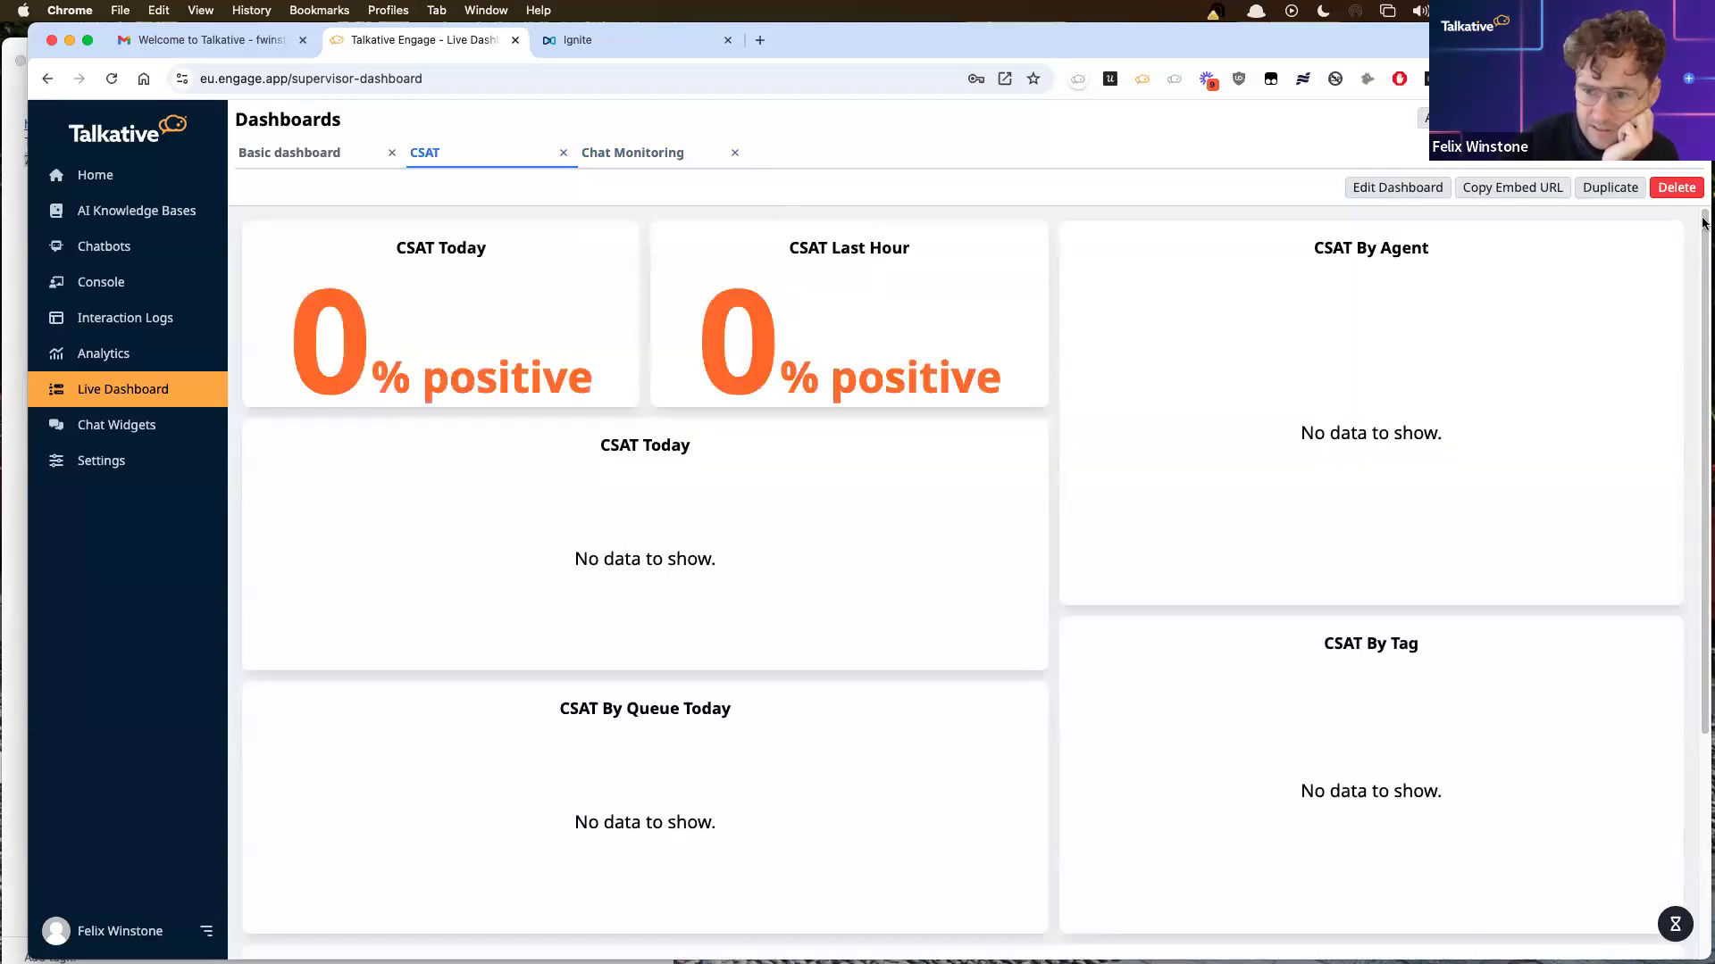
left_click(1513, 188)
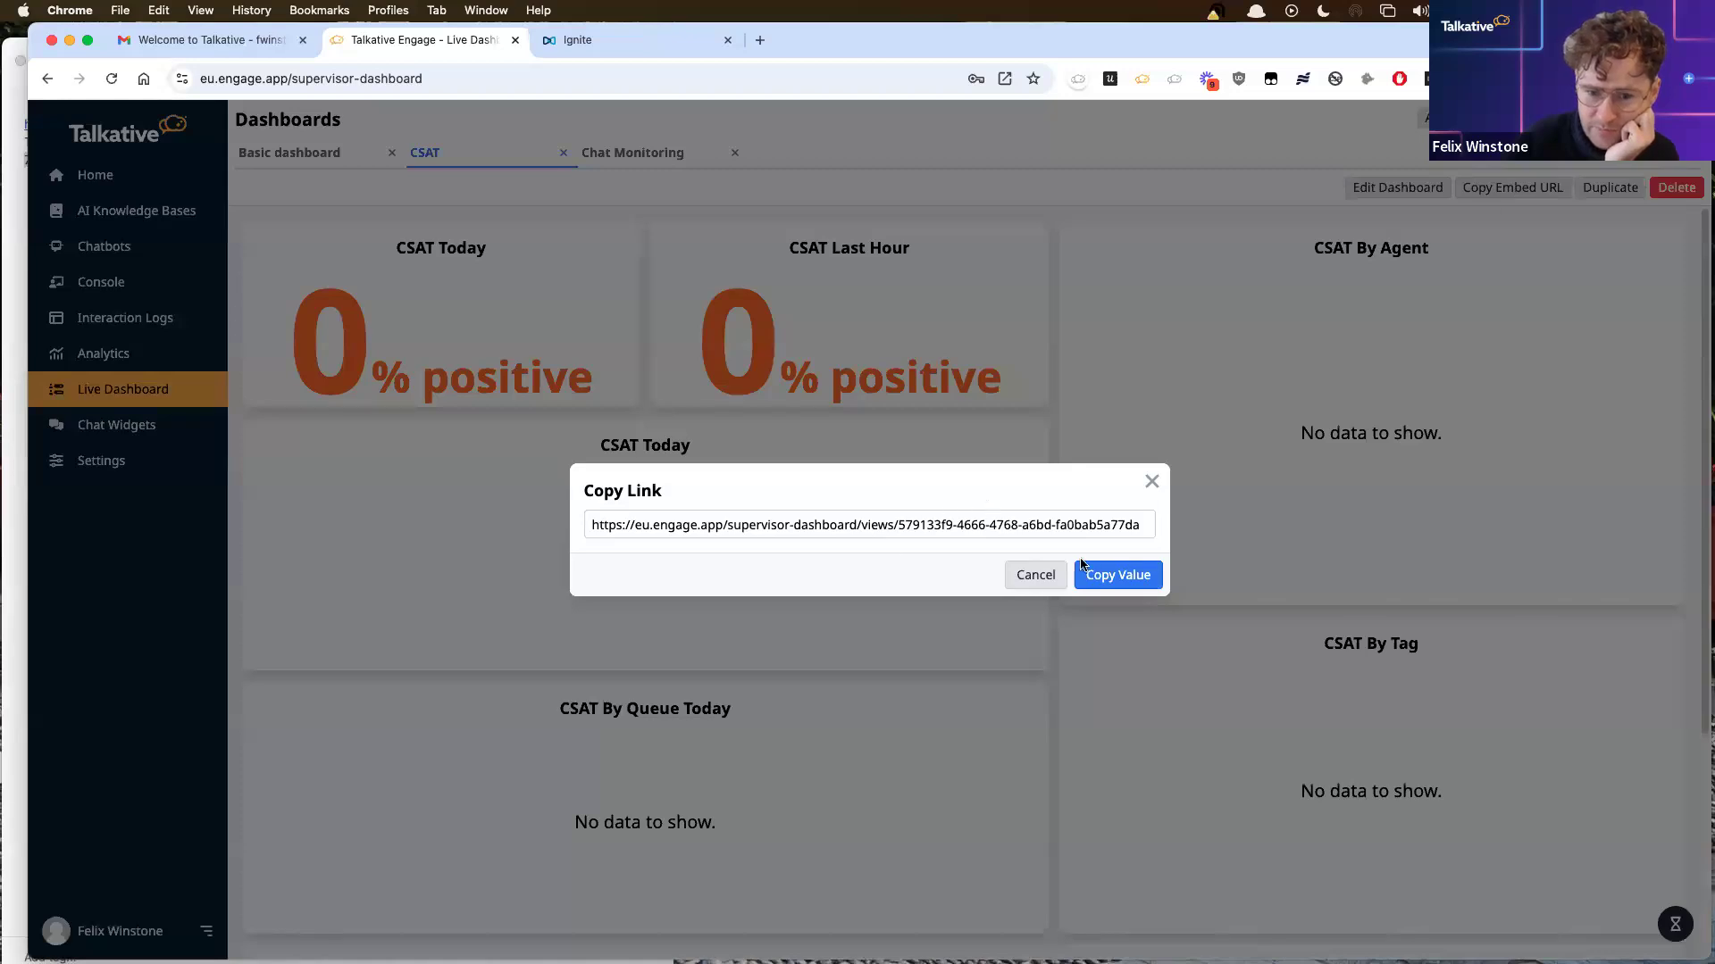
left_click(1083, 568)
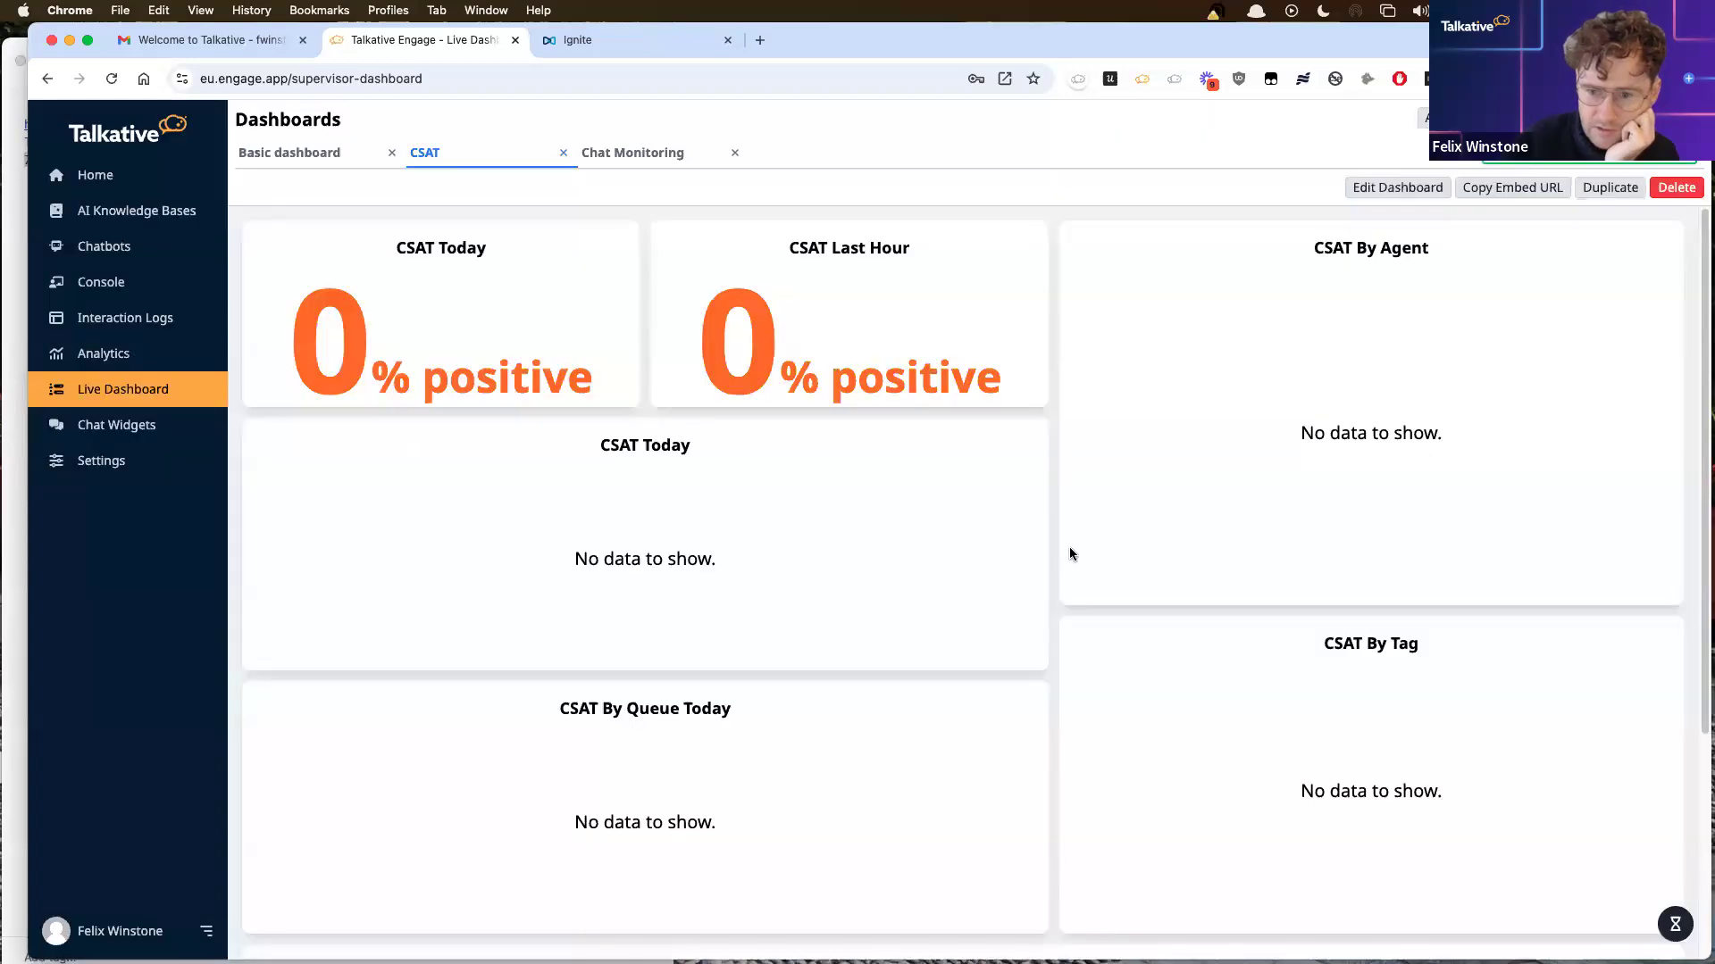
Step: In Mitel Ignite, paste the copied CSAT embed URL into the Web Browser widget, apply it and save the dashboard
left_click(597, 50)
left_click(682, 272)
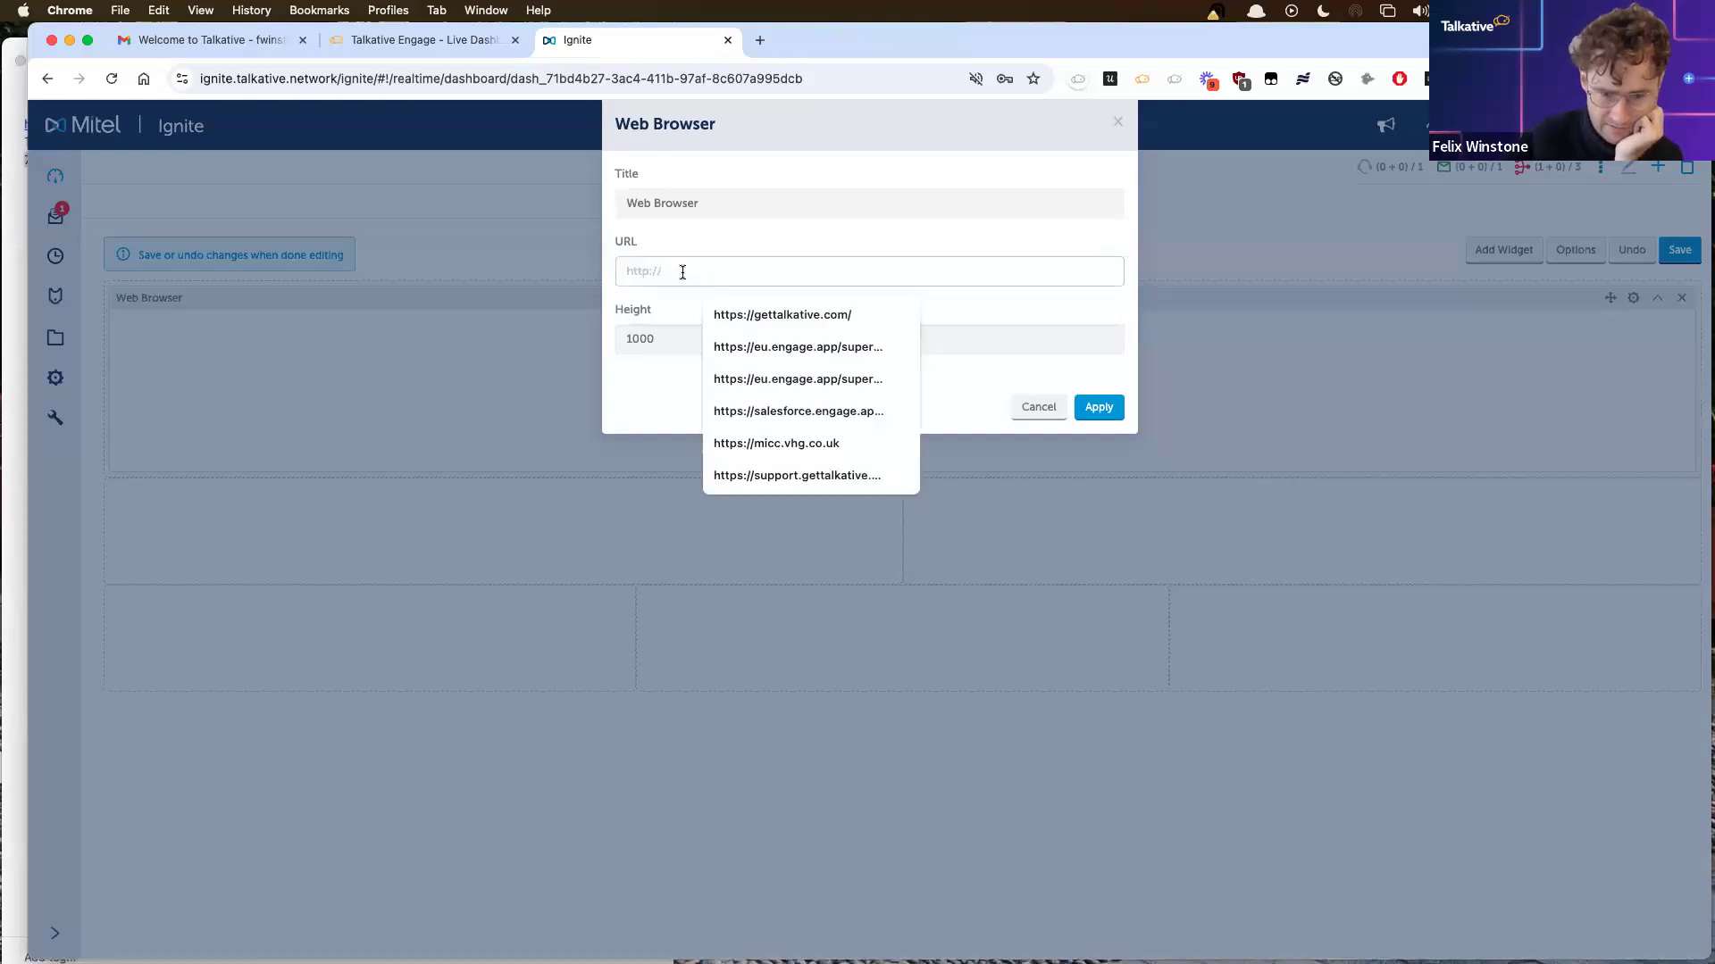
key("super+v")
left_click(1099, 407)
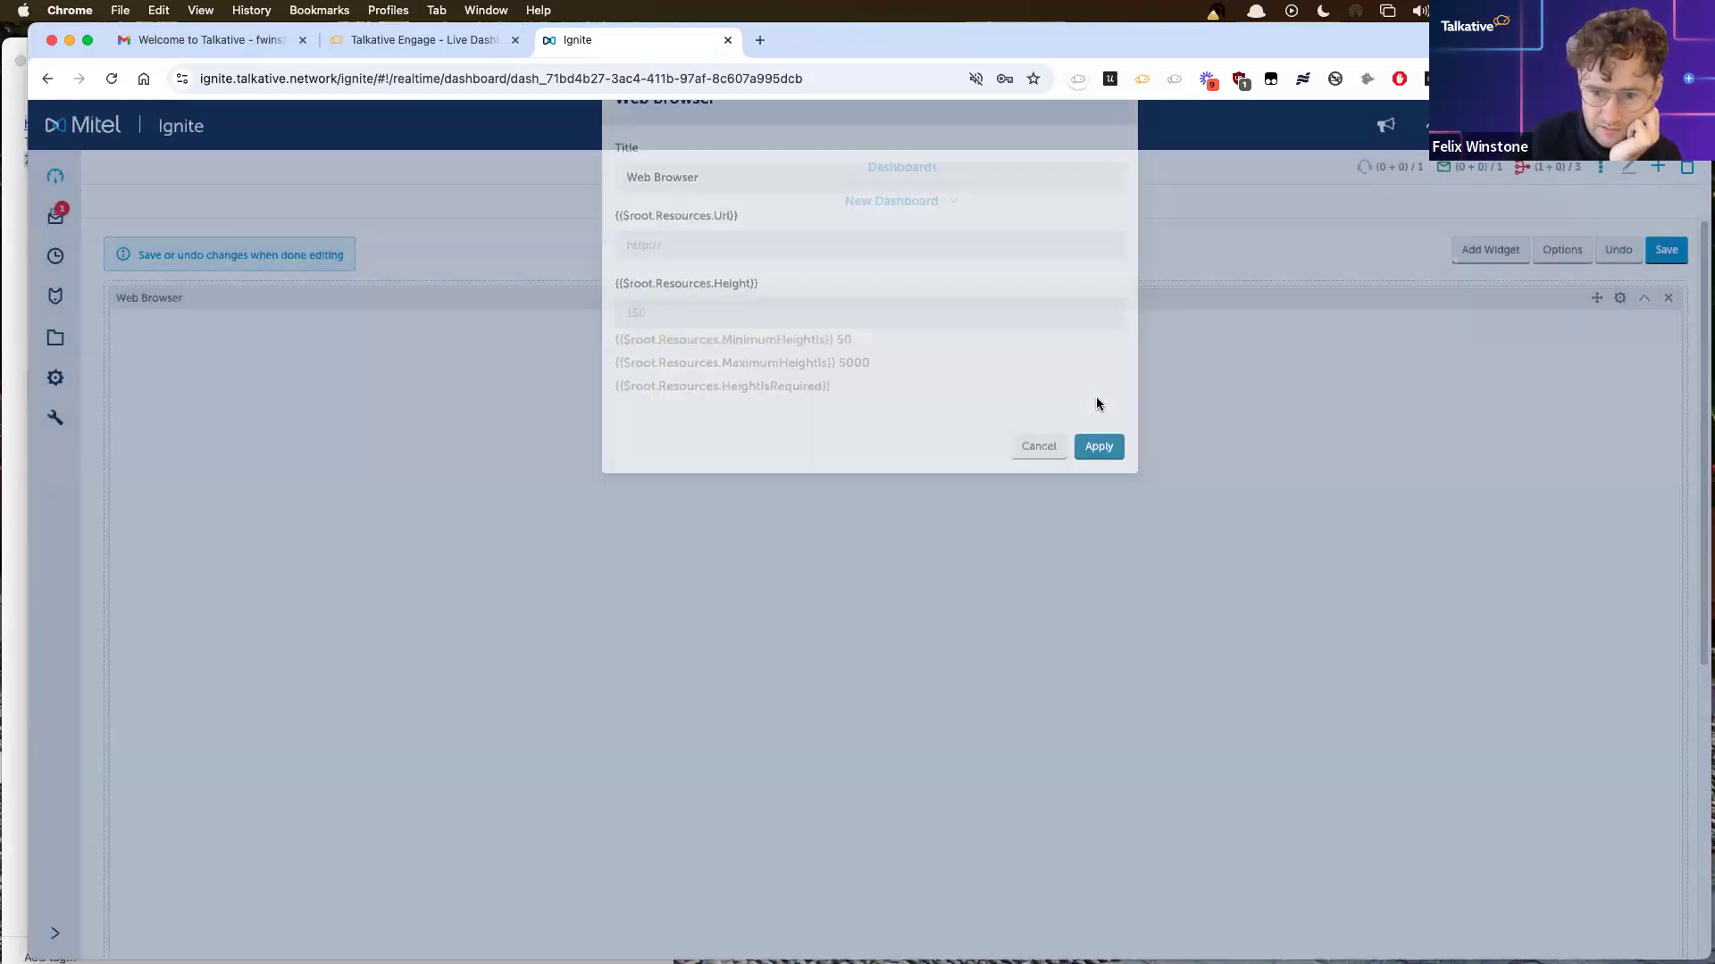
left_click(1672, 255)
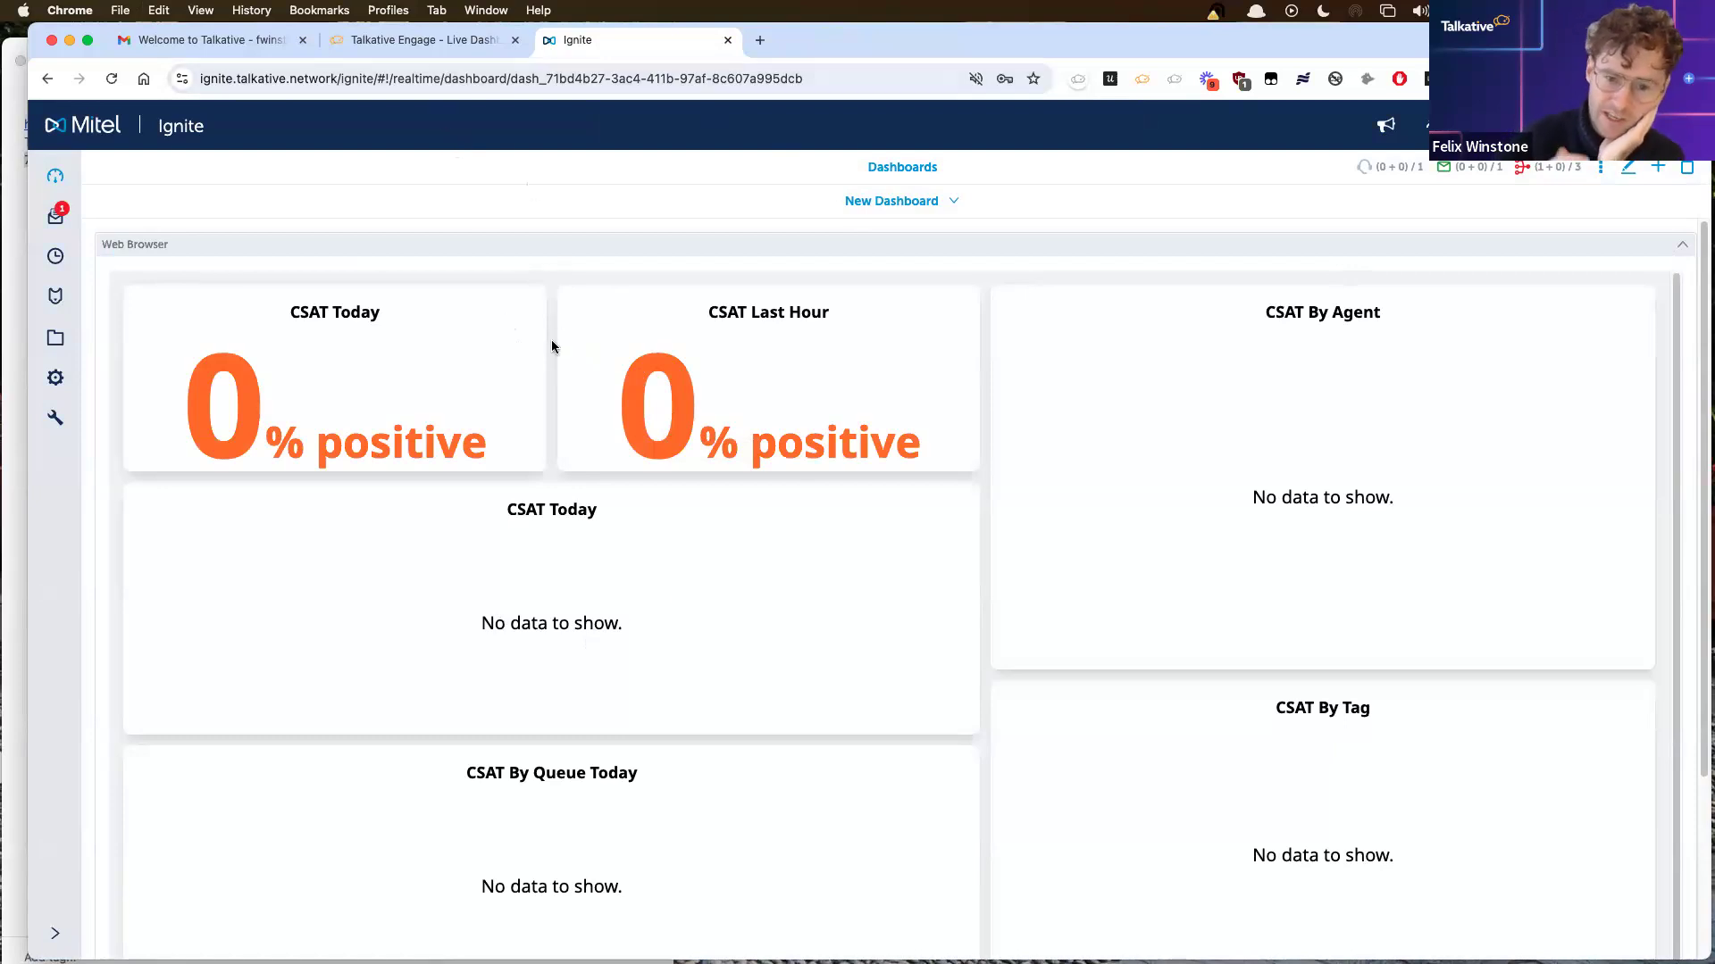
Step: Edit the CSAT dashboard in Talkative Engage, make it public in its permissions and save it
left_click(446, 51)
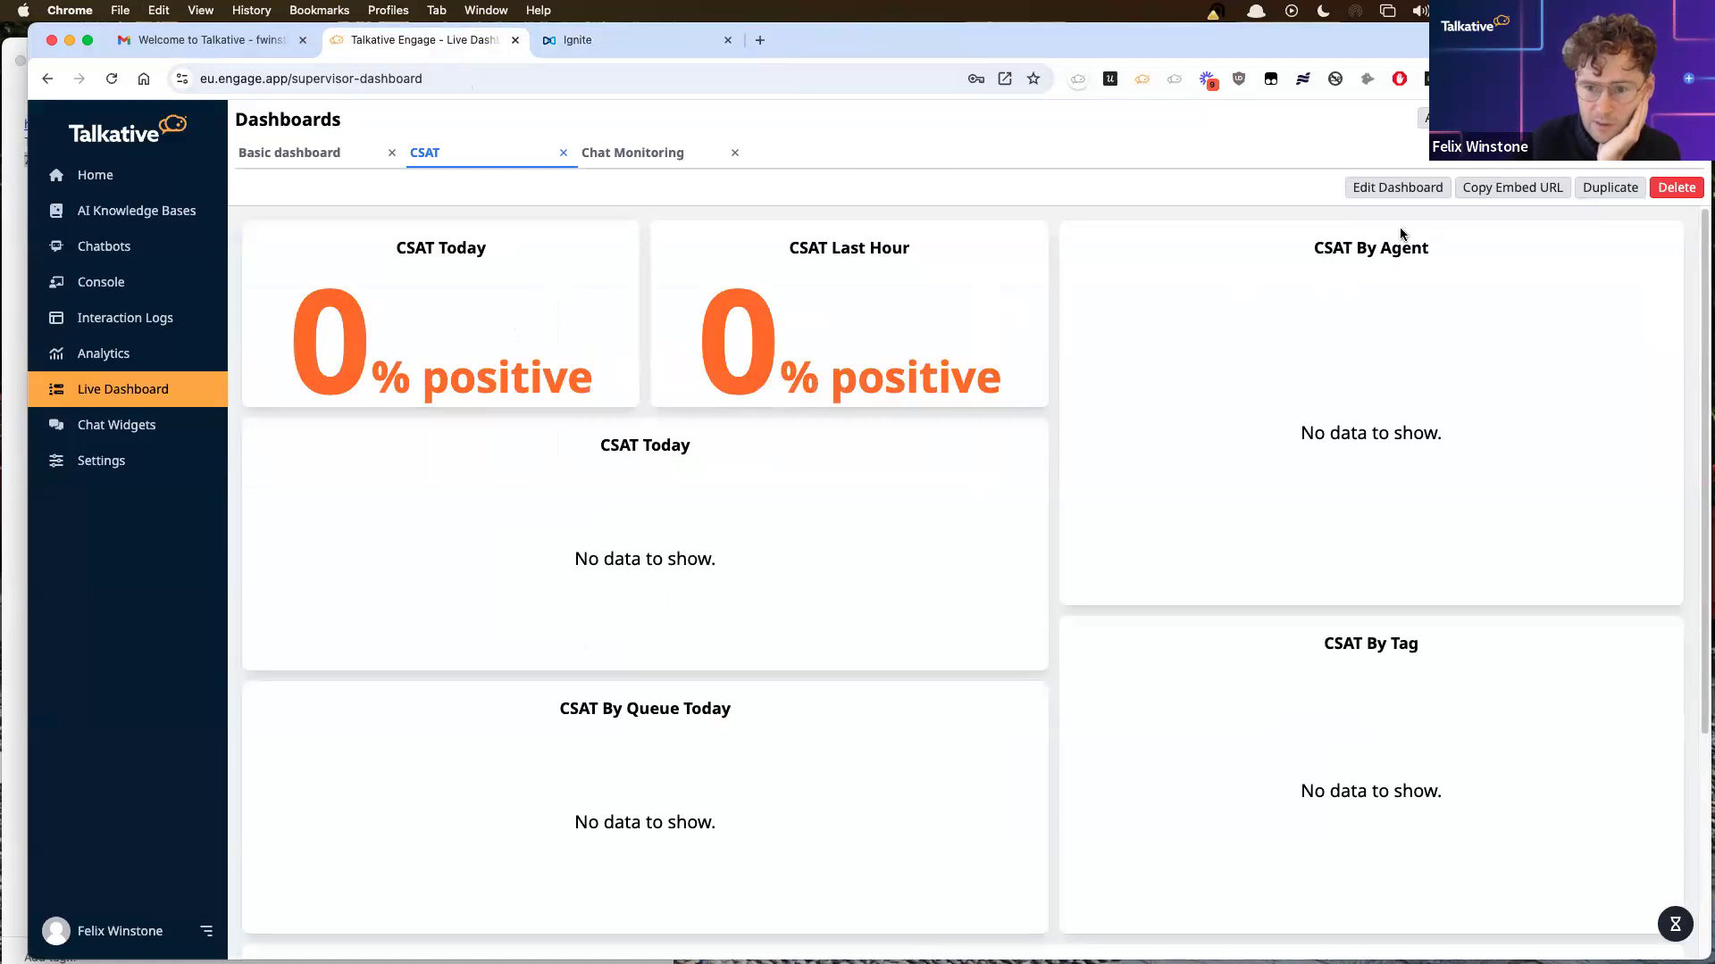
left_click(1394, 189)
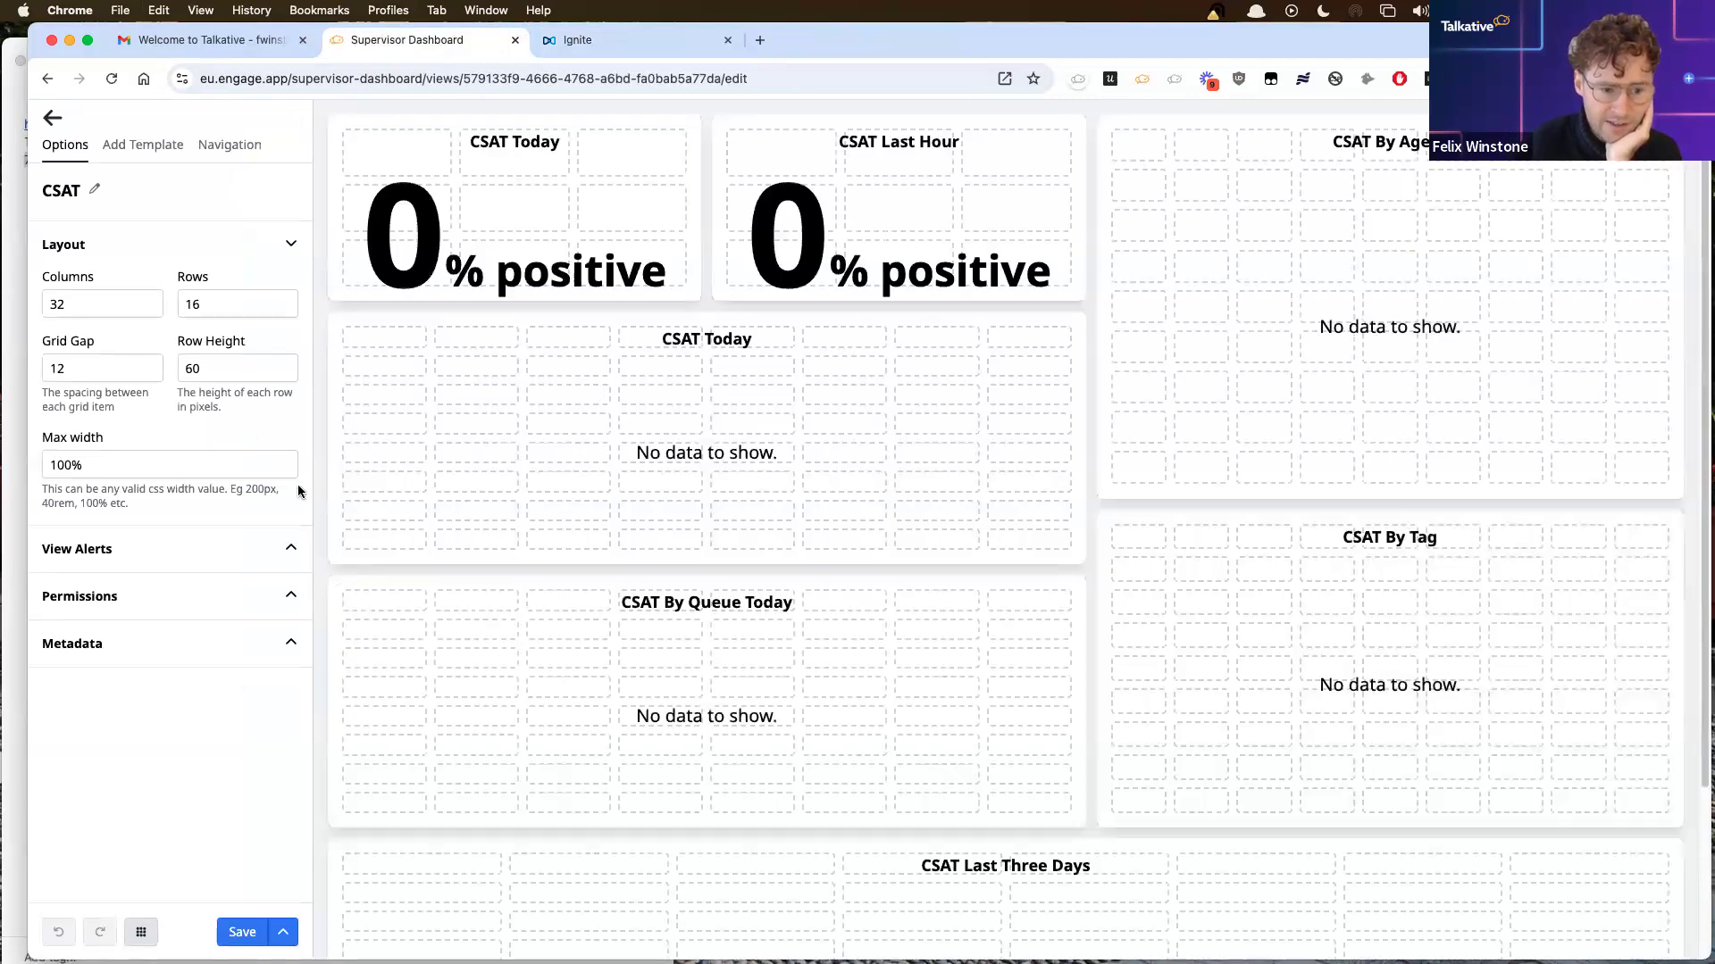
left_click(217, 600)
scroll(216, 601, "down", 3)
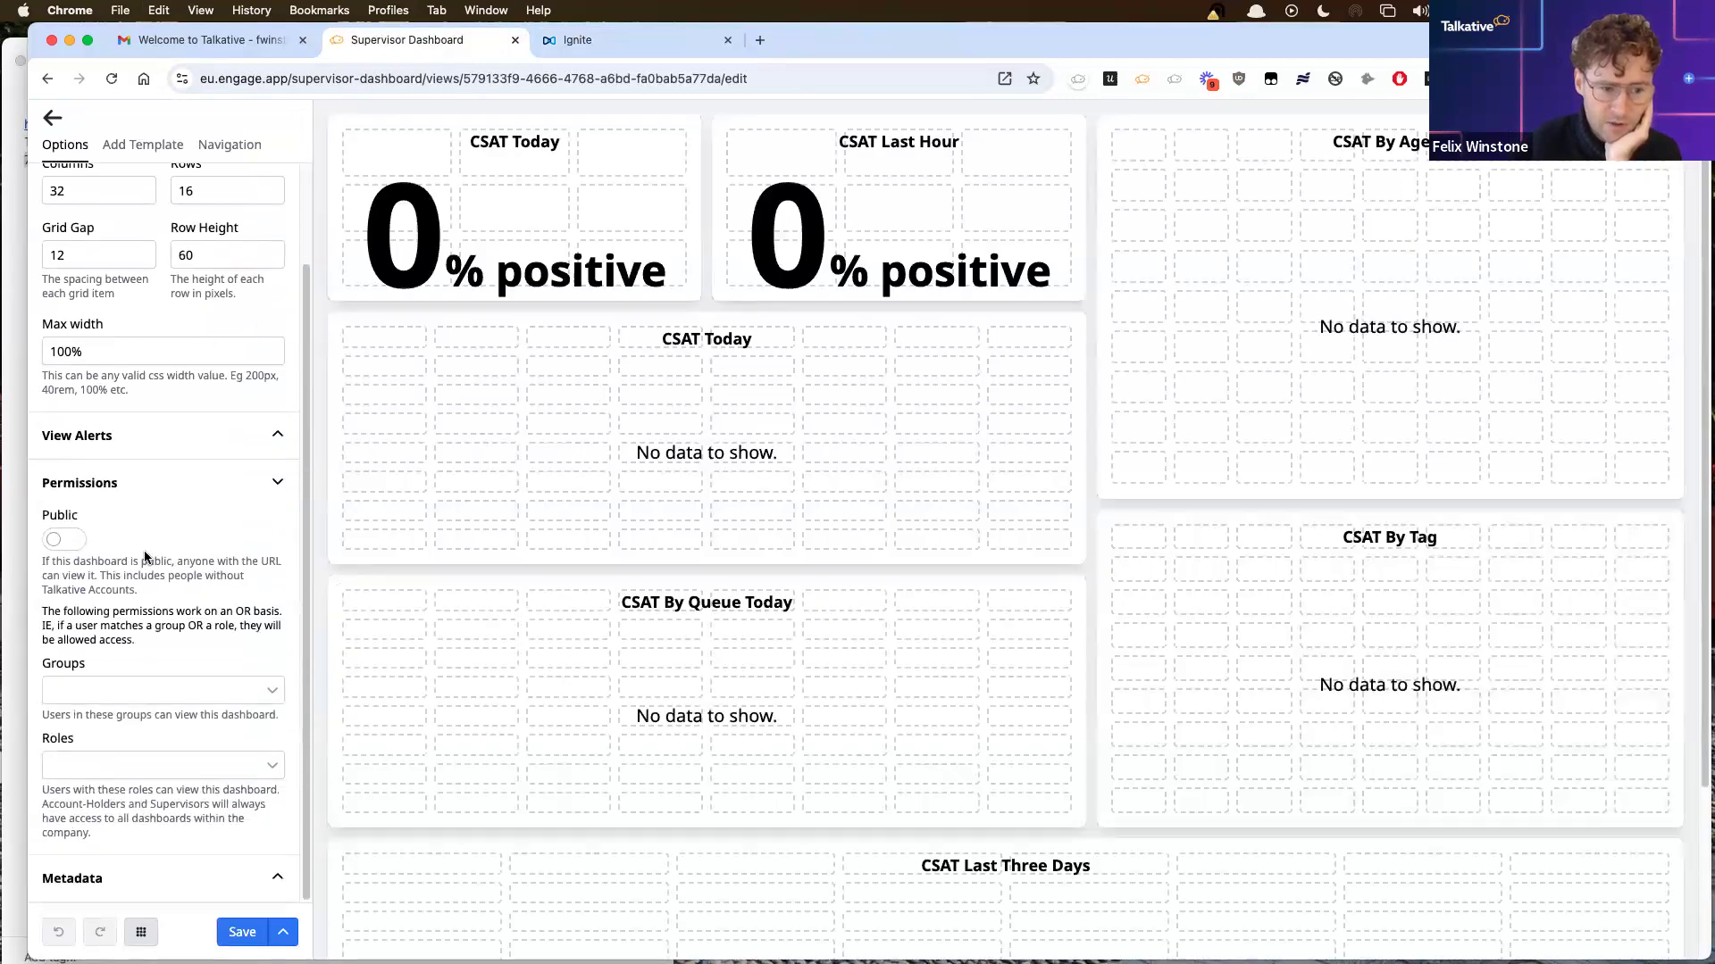
left_click(71, 542)
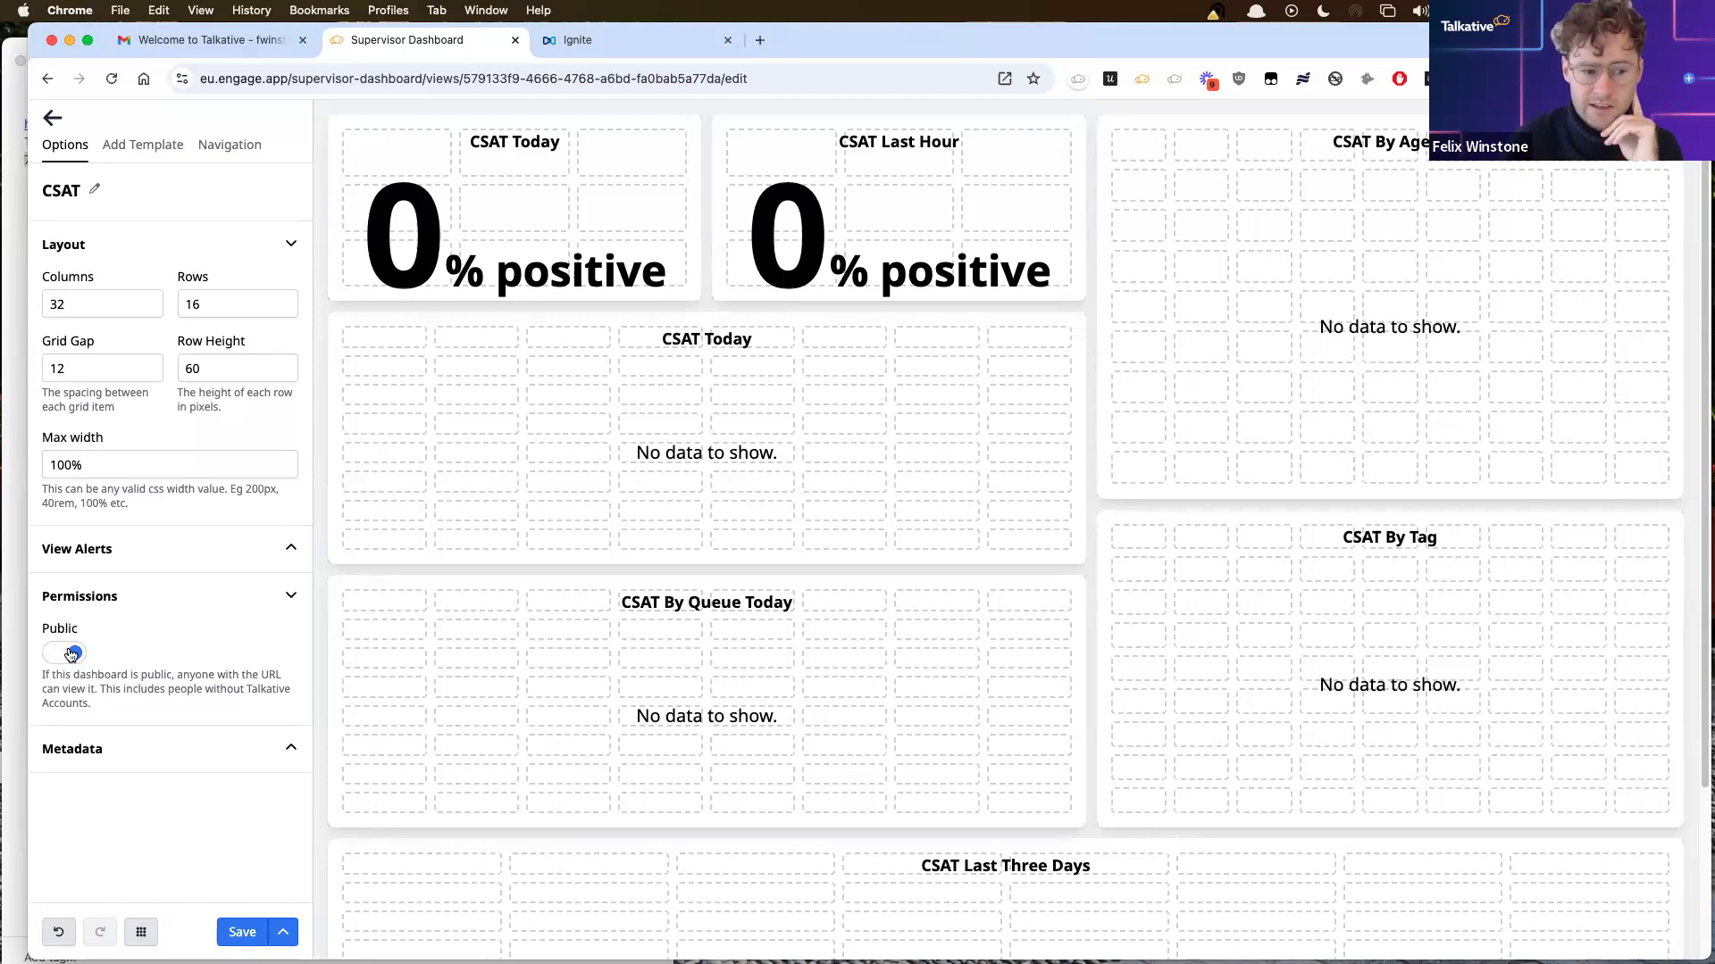
left_click(239, 935)
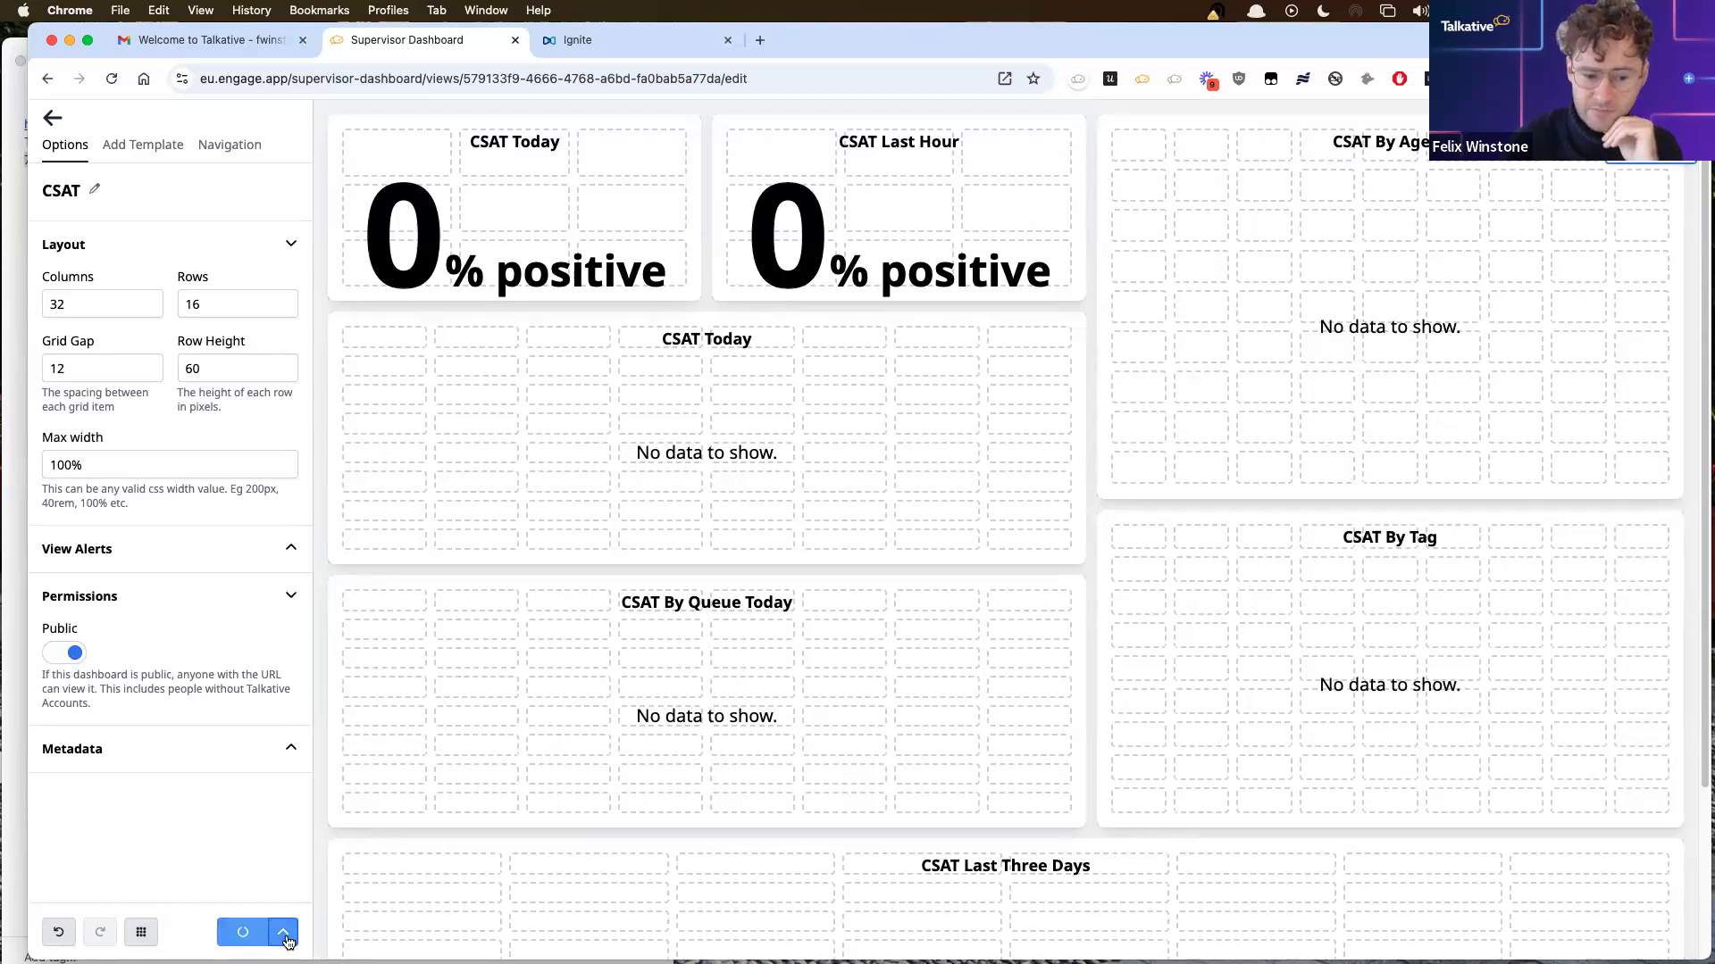